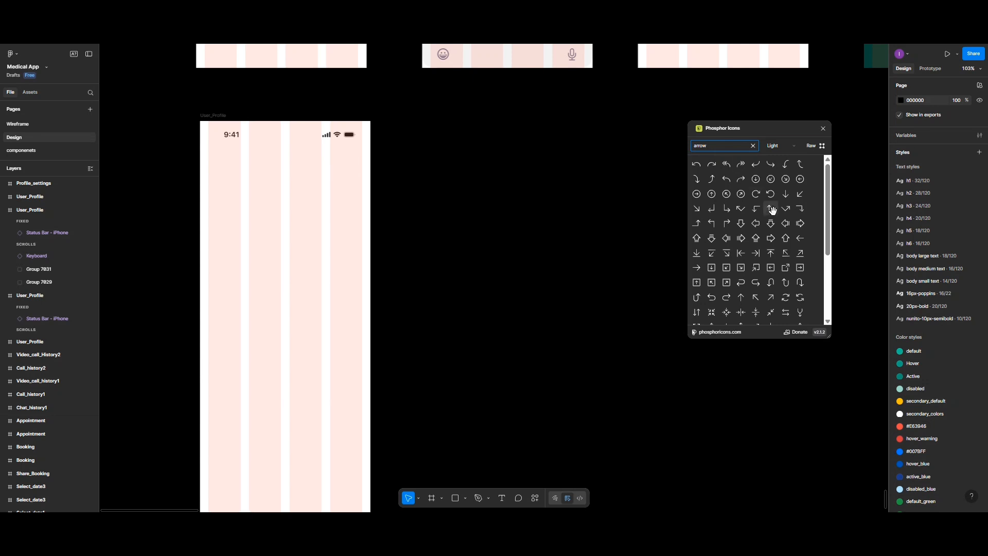
- Insert the light CaretLeft icon from the arrow results and place it below the status bar of the User_Profile frame
scroll(771, 215, down, 5)
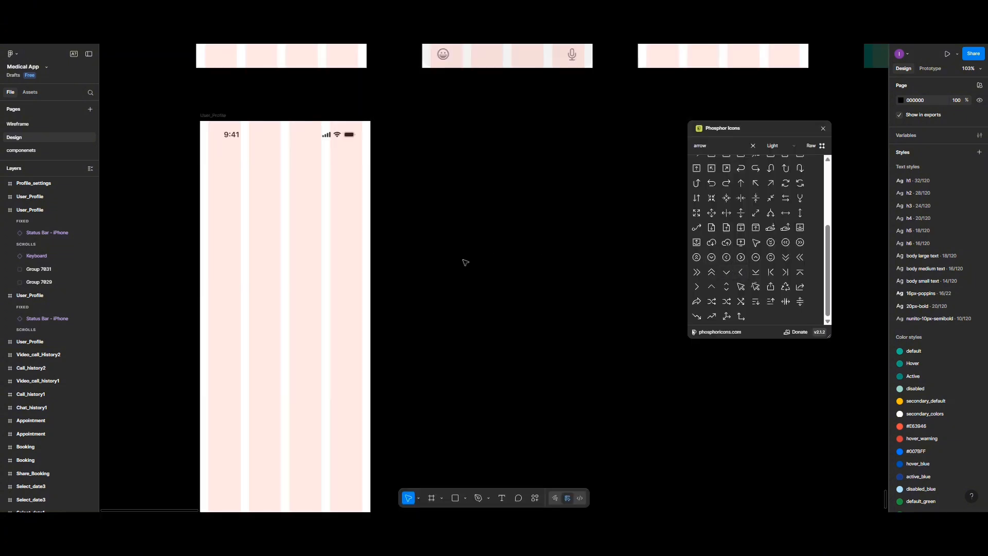
scroll(465, 262, down, 2)
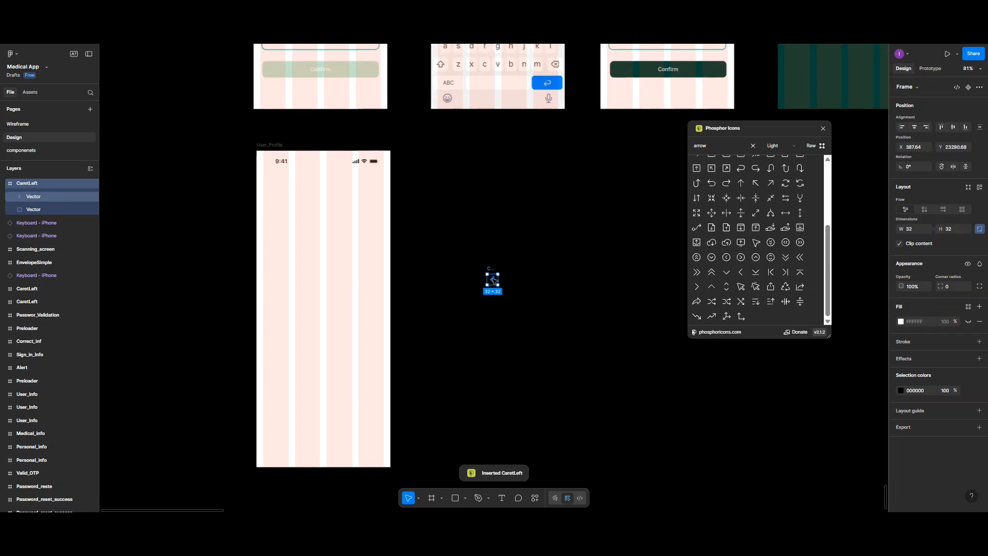
drag(492, 280, 268, 174)
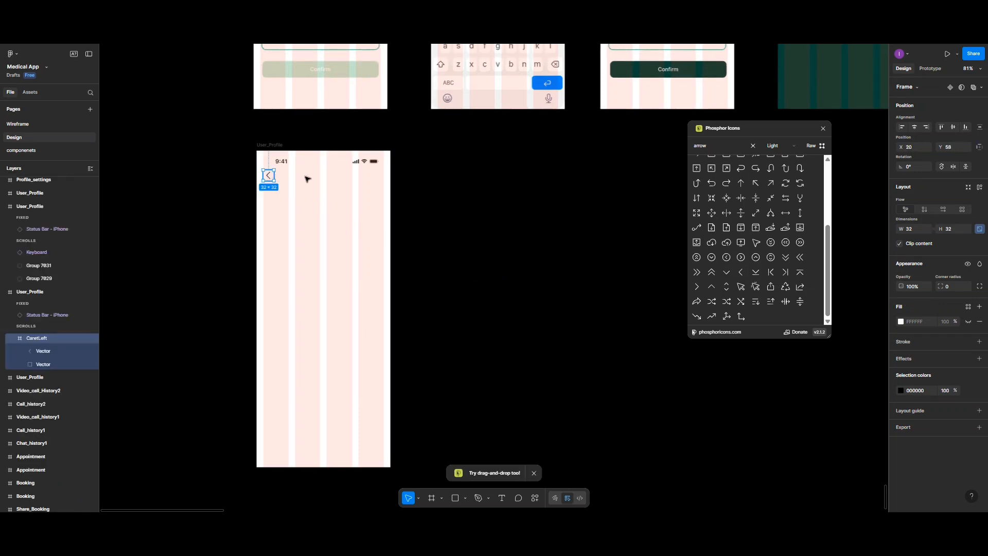
- Replace the light caret in the User_Profile frame with the Bold CaretLeft icon, positioned at X 20, Y 63
click(792, 146)
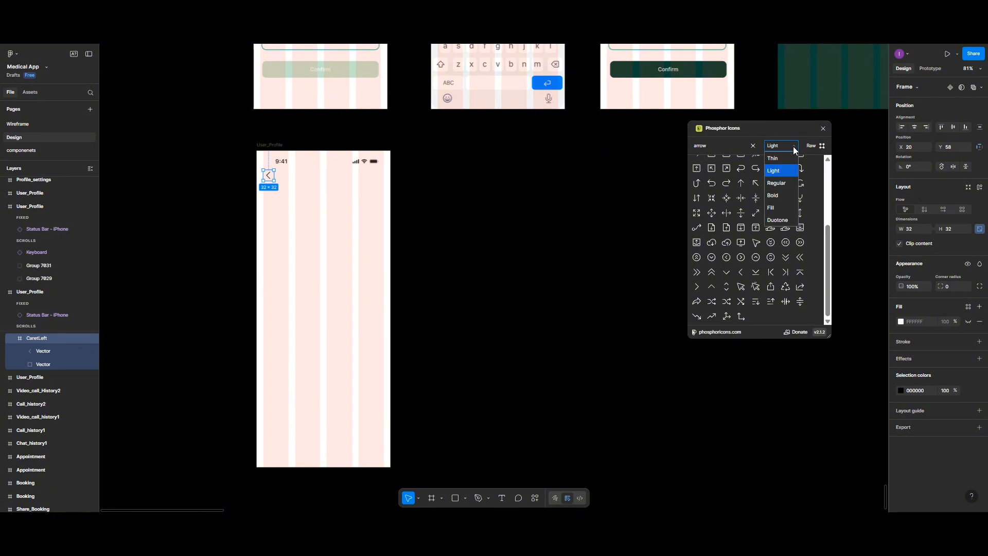
click(784, 195)
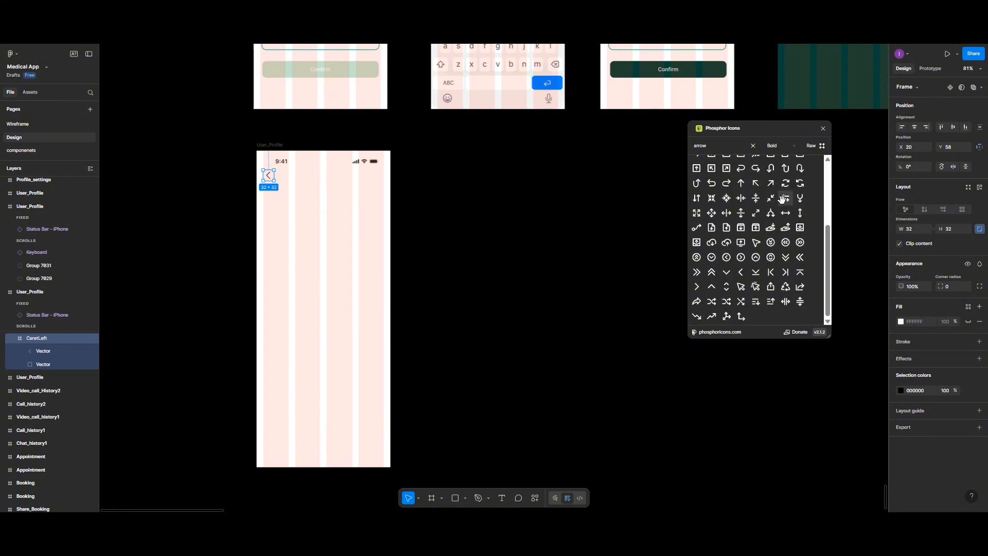
drag(744, 272, 268, 179)
click(267, 179)
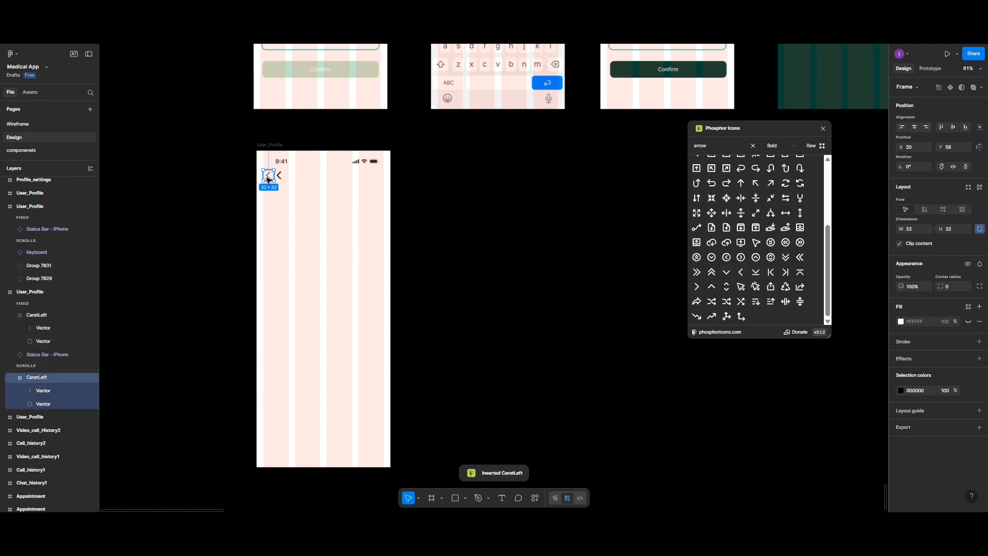
key(Delete)
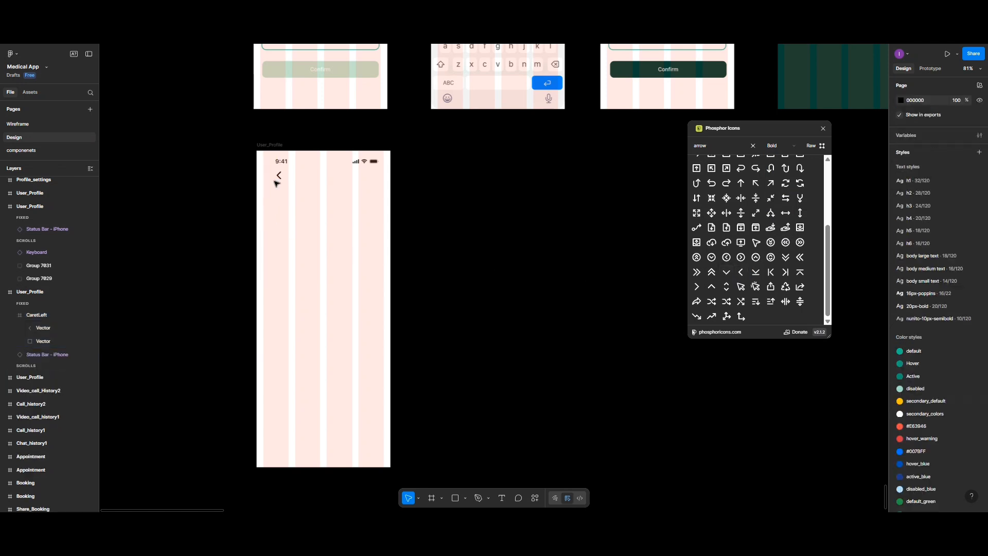
click(271, 179)
drag(271, 179, 270, 179)
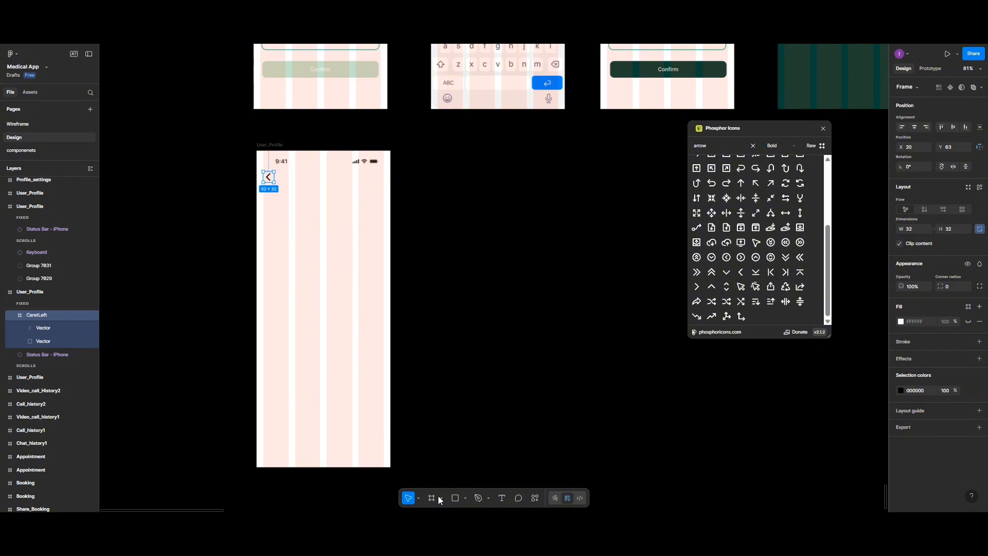
- Add a text layer reading "Notification" to the User_Profile frame and close the Phosphor Icons plugin
key(t)
click(314, 249)
text(Notifi)
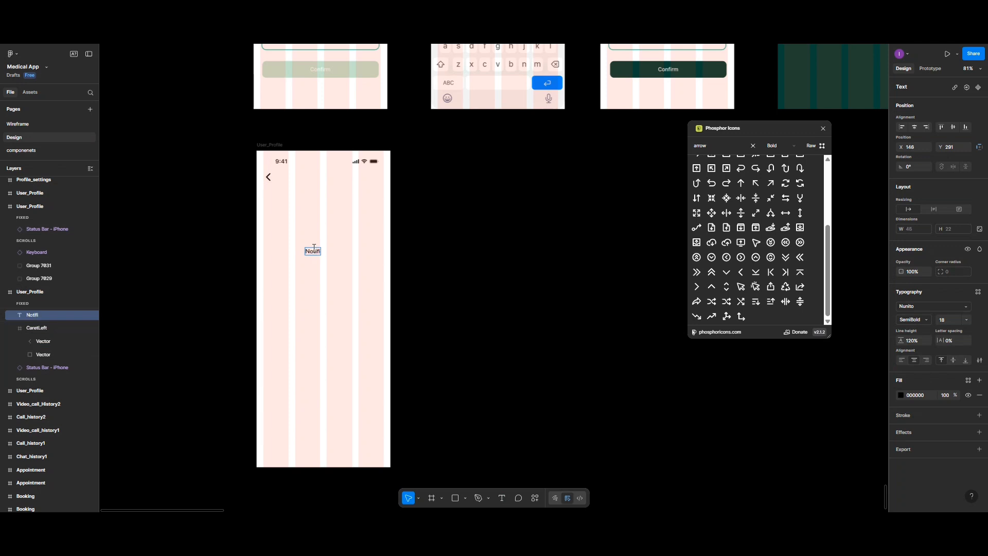
text(cation)
key(Escape)
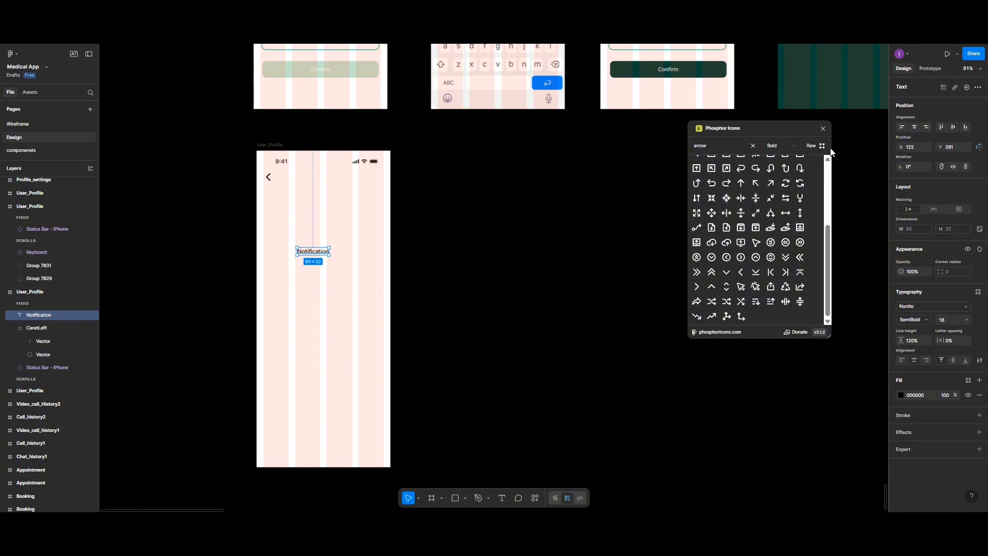
click(823, 128)
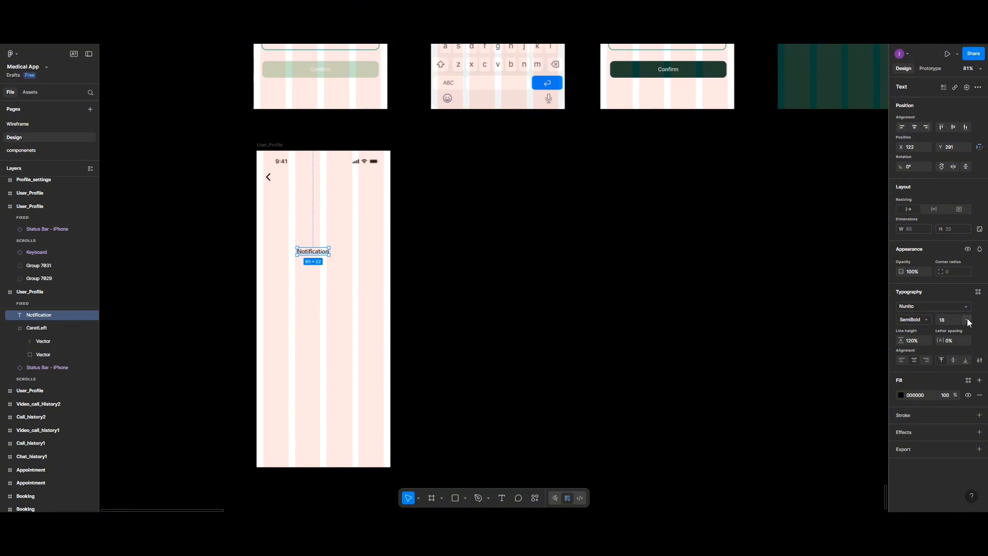
- Make the Notification text Bold and move it directly beside the back caret at X 56
click(926, 317)
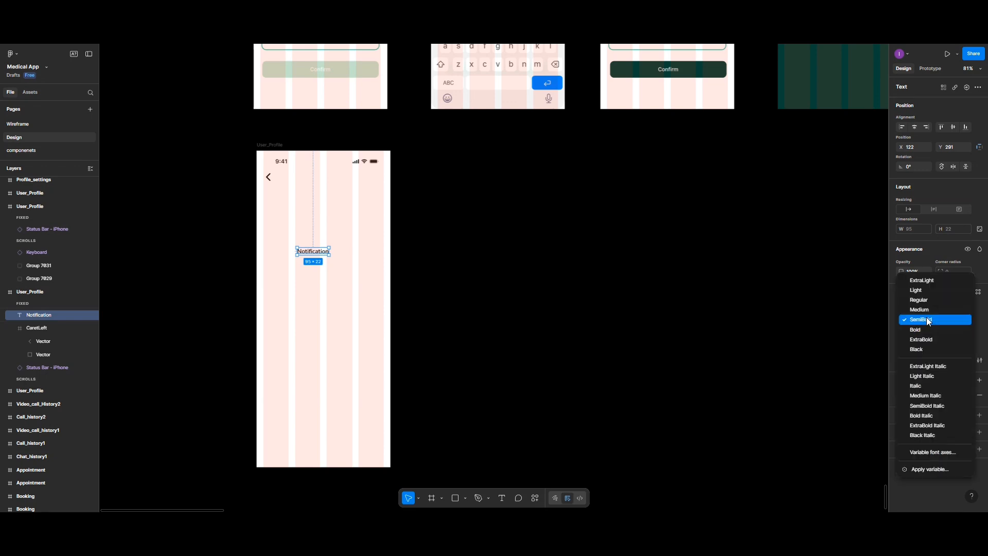
click(923, 326)
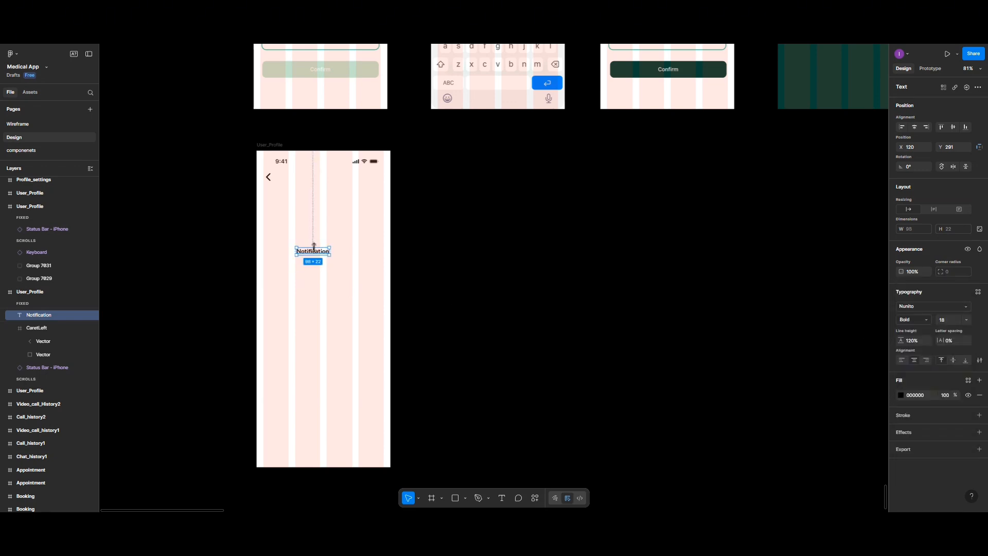
drag(314, 252, 297, 179)
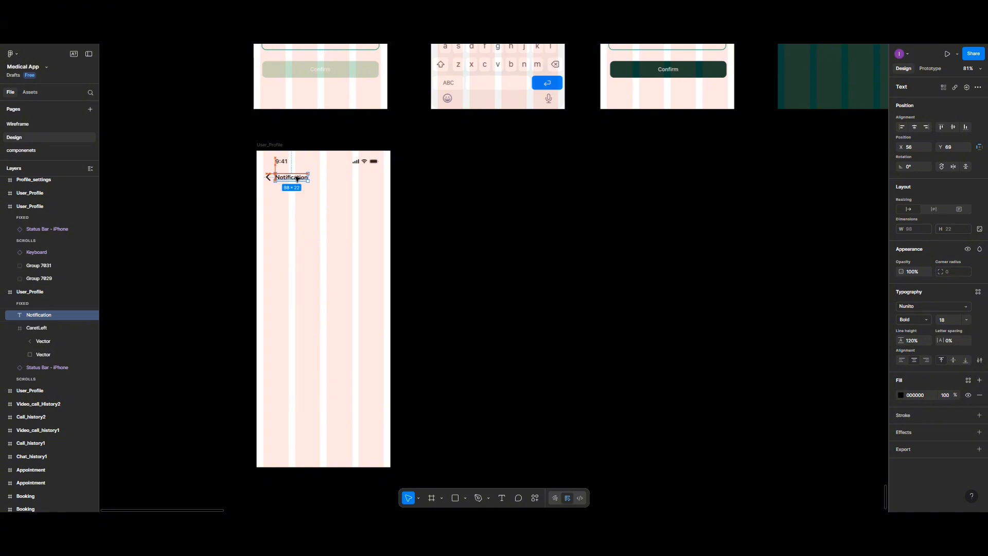
- Recolour the back caret icon to the dark green 0B4937 from the page colours
click(270, 181)
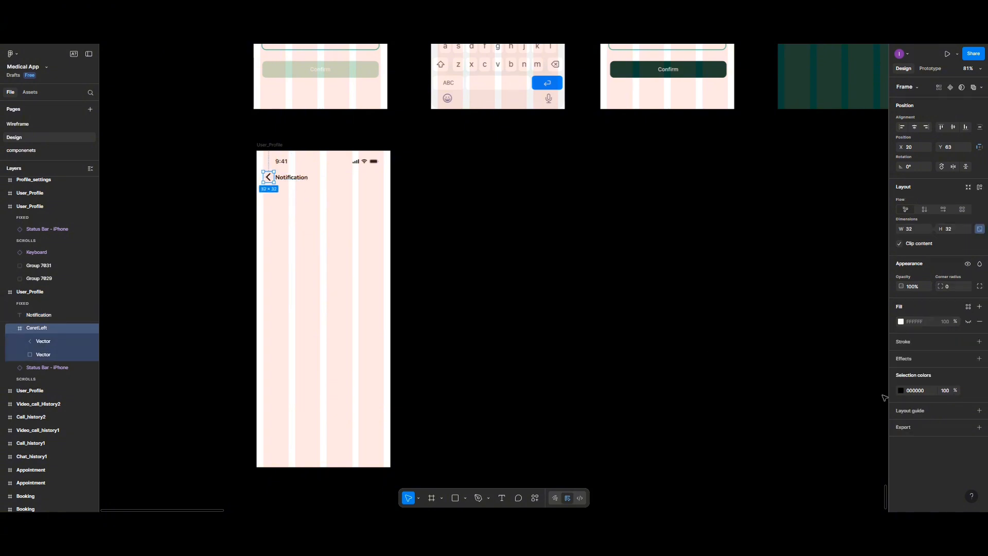
click(902, 390)
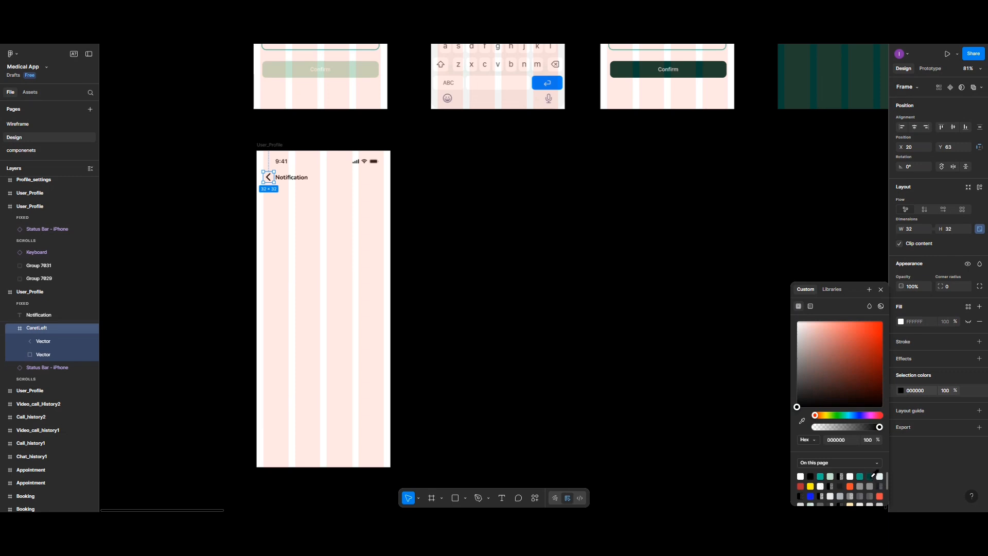
click(870, 476)
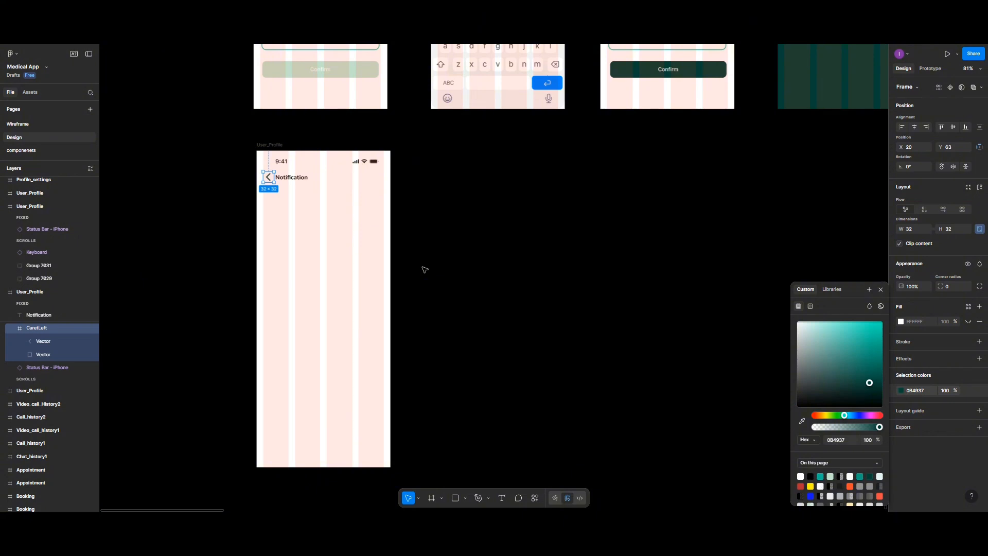
- Create a new frame on the empty canvas beside the User_Profile screen and size it to 50 × 30
click(432, 498)
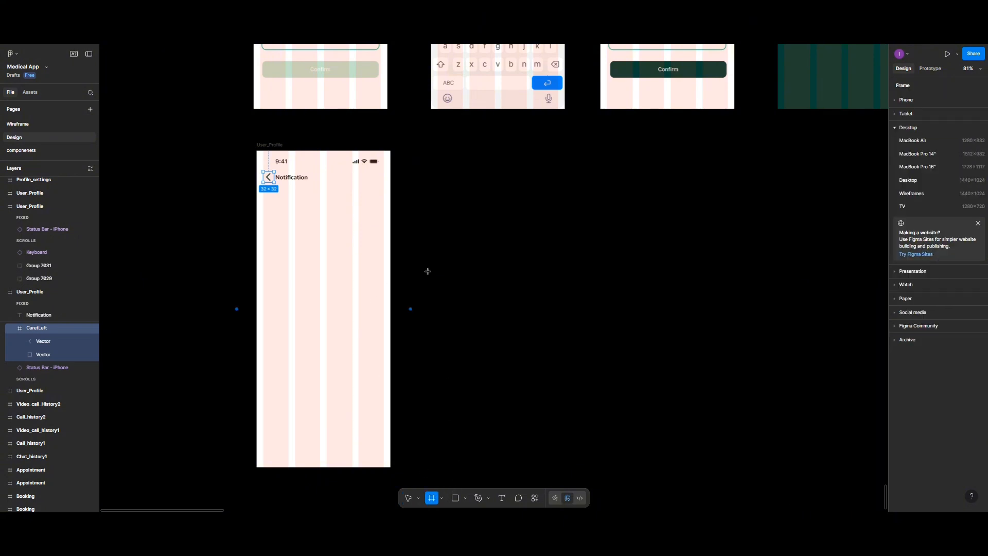
drag(451, 271, 474, 281)
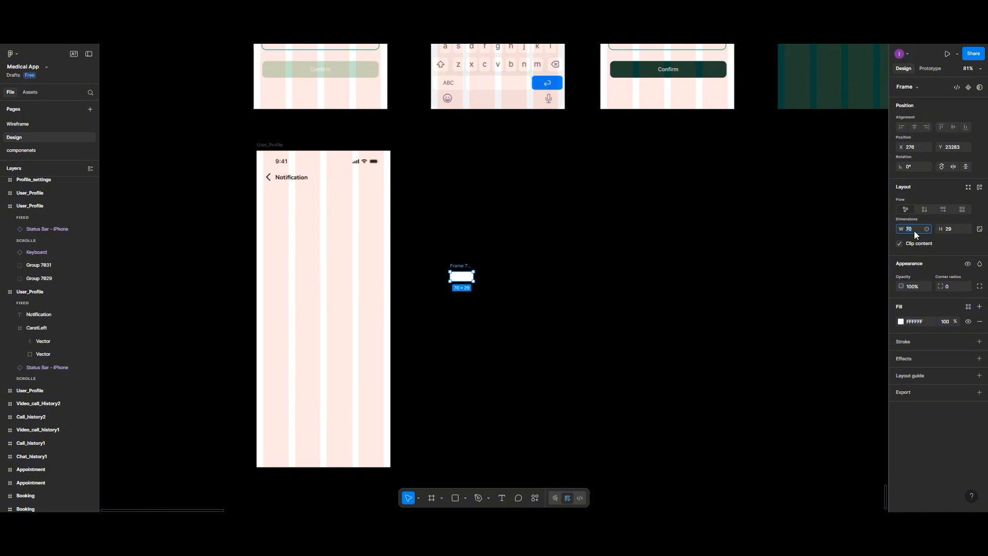
key(Return)
click(958, 231)
text(30)
key(Return)
- Round the new frame's corners with a radius of 15 and shift it slightly to X 274
click(951, 283)
text(15)
key(Return)
click(459, 277)
scroll(465, 280, up, 2)
scroll(465, 281, up, 5)
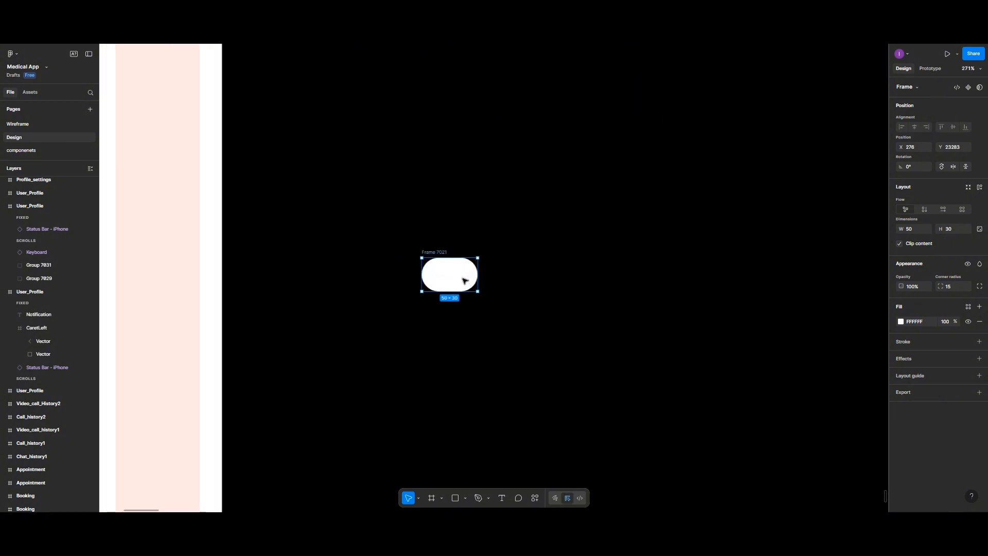
drag(465, 281, 462, 281)
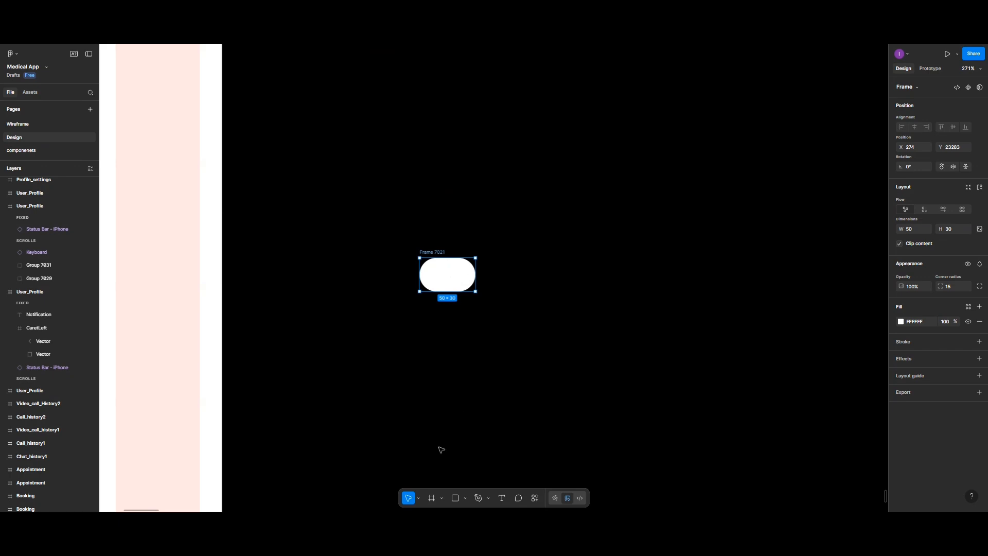
- Duplicate the pill-shaped frame alongside the original and resize the copy to 25 × 25
drag(447, 276, 542, 276)
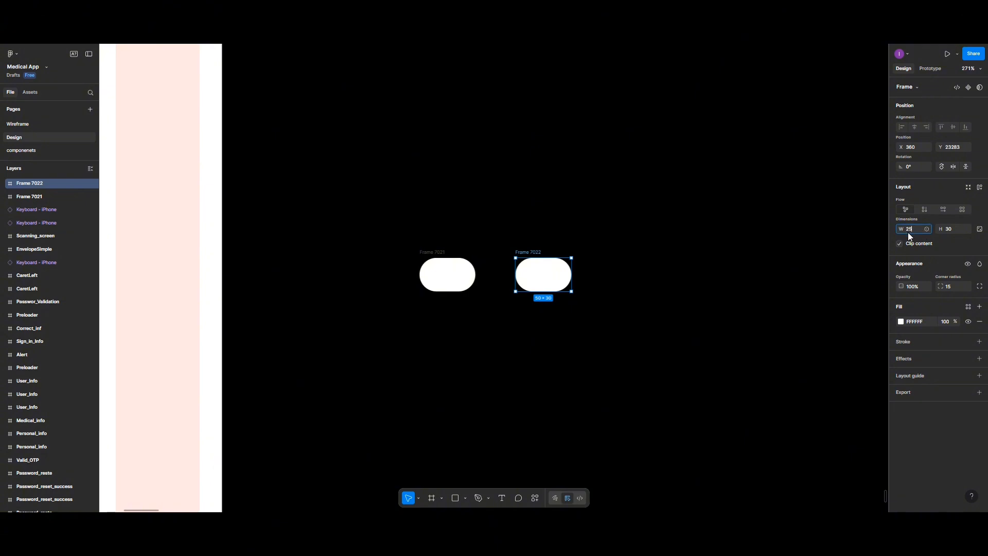
click(959, 230)
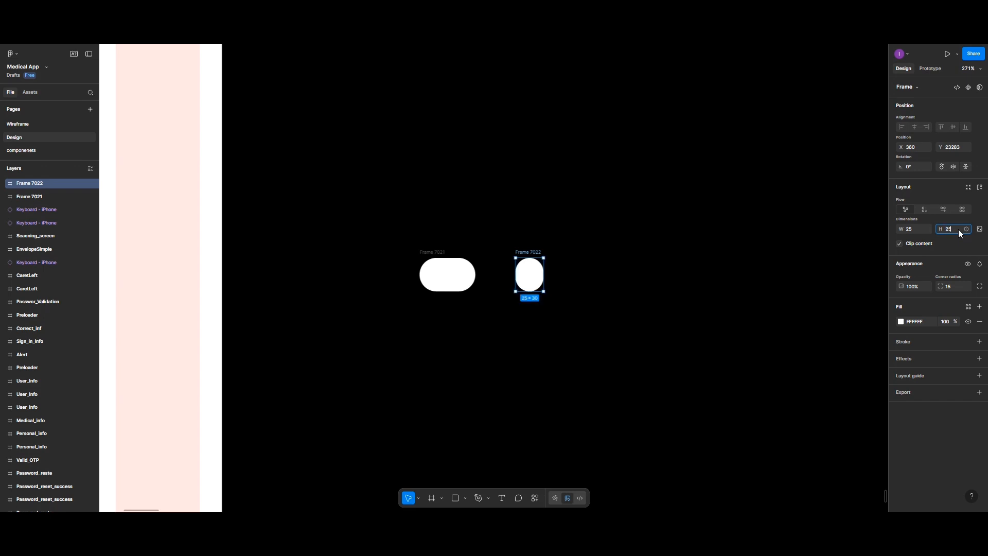
text(25)
key(Return)
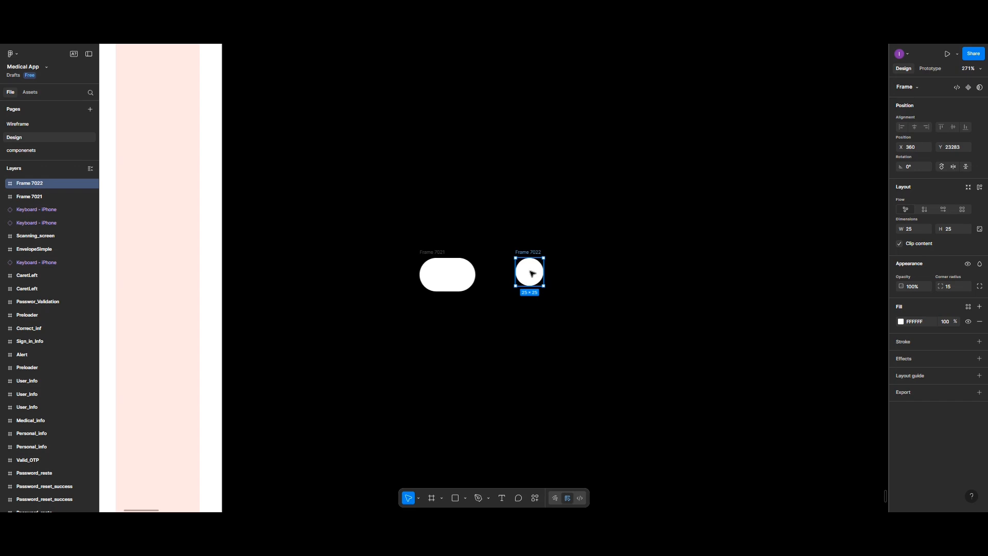
- Fill the pill-shaped frame with the dark green 0B4937 from the page colours
click(426, 276)
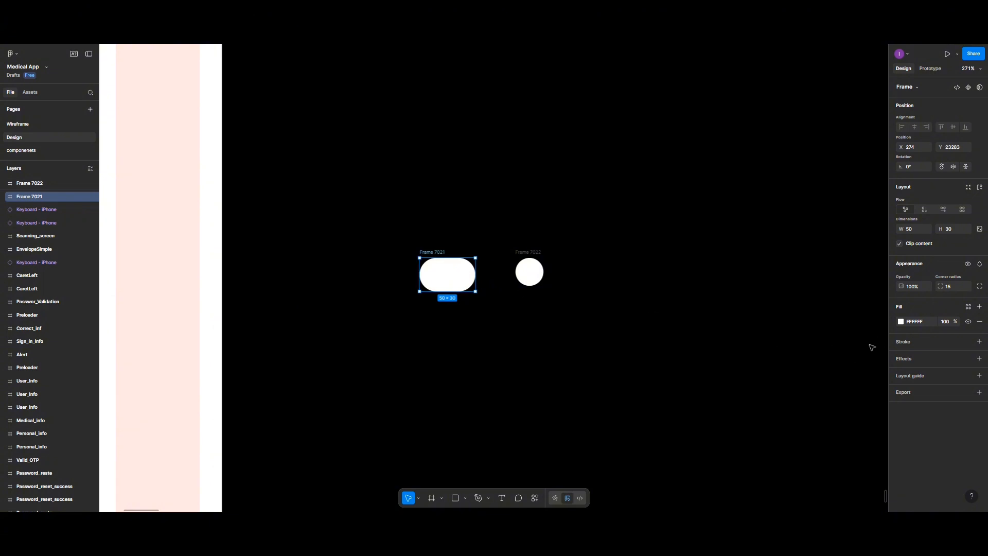
click(901, 322)
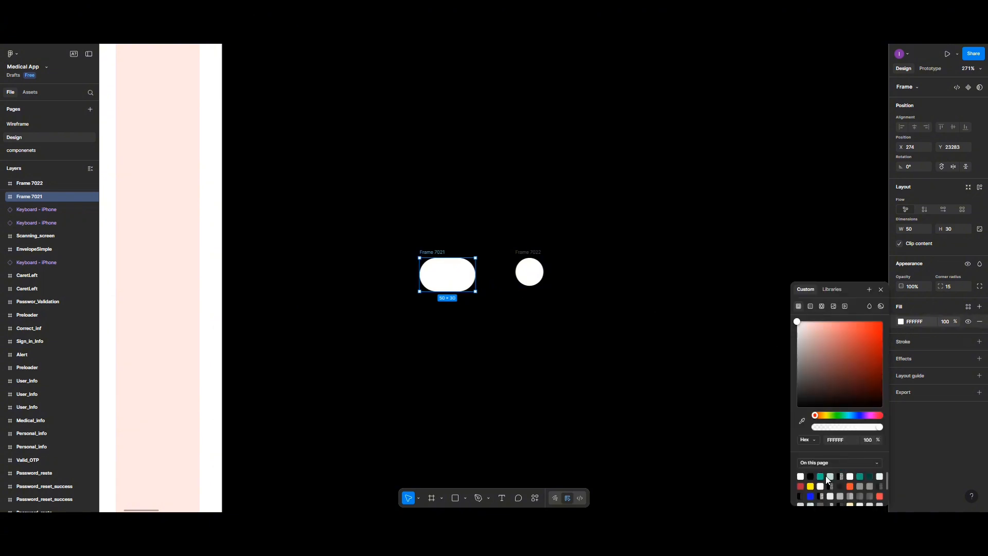
click(870, 475)
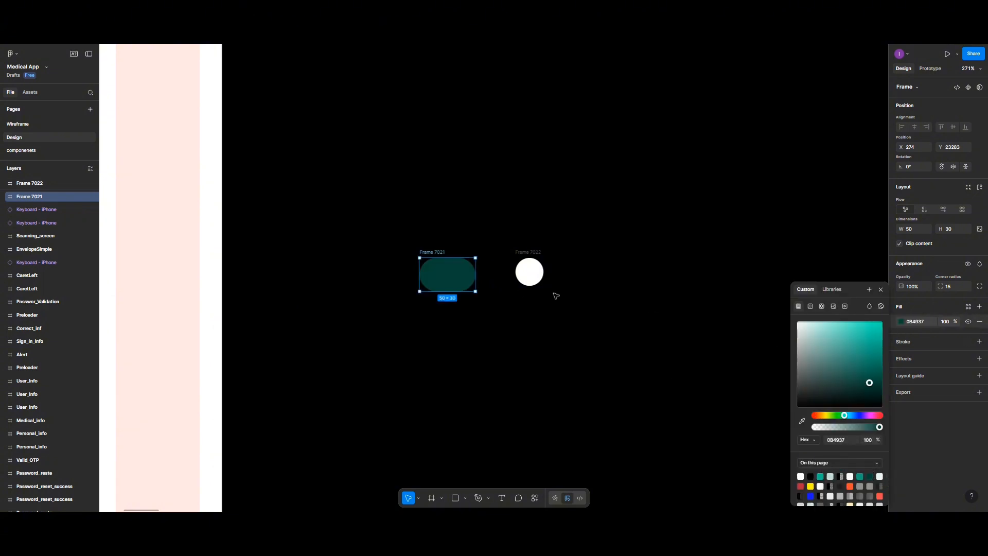
- Place the white circle inside the green pill at X 21 and centre it vertically
click(522, 278)
drag(517, 281, 464, 282)
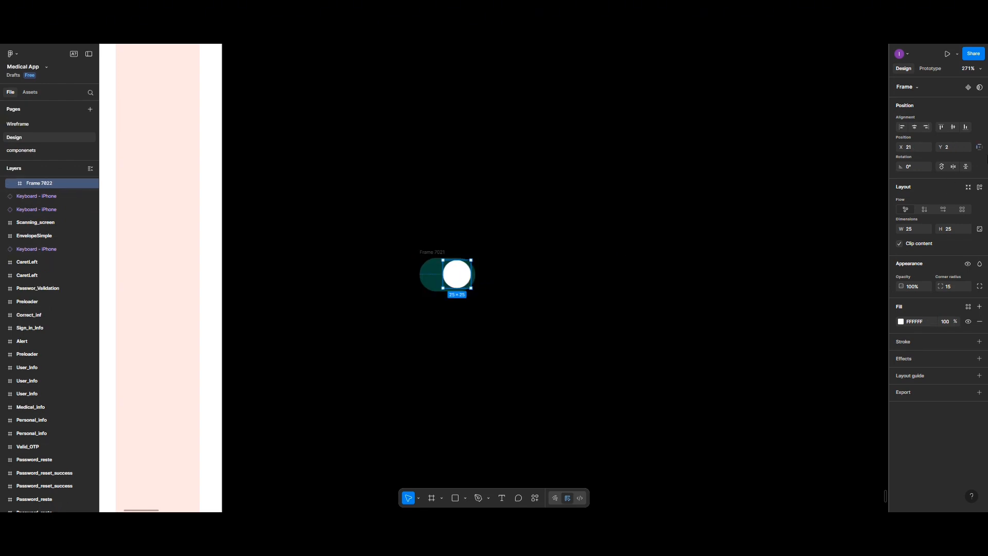
click(952, 127)
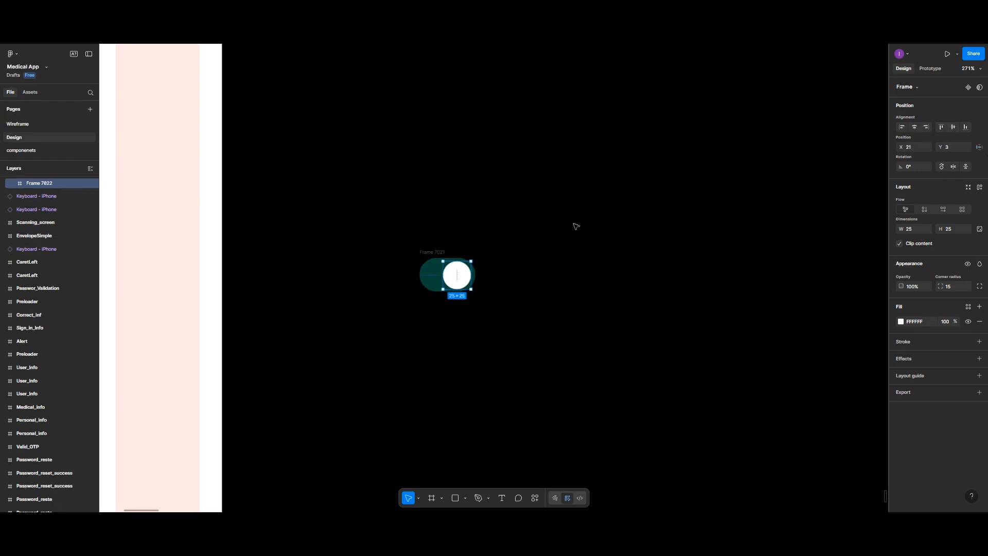
- Rename the green pill frame to "toggle"
double_click(432, 252)
text(toggle)
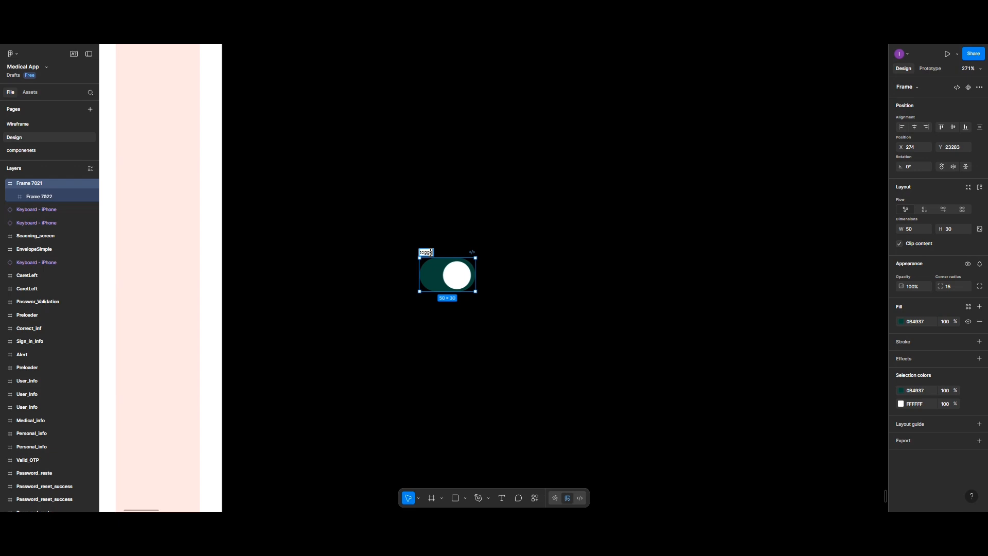
key(BackSpace)
text(e)
key(Escape)
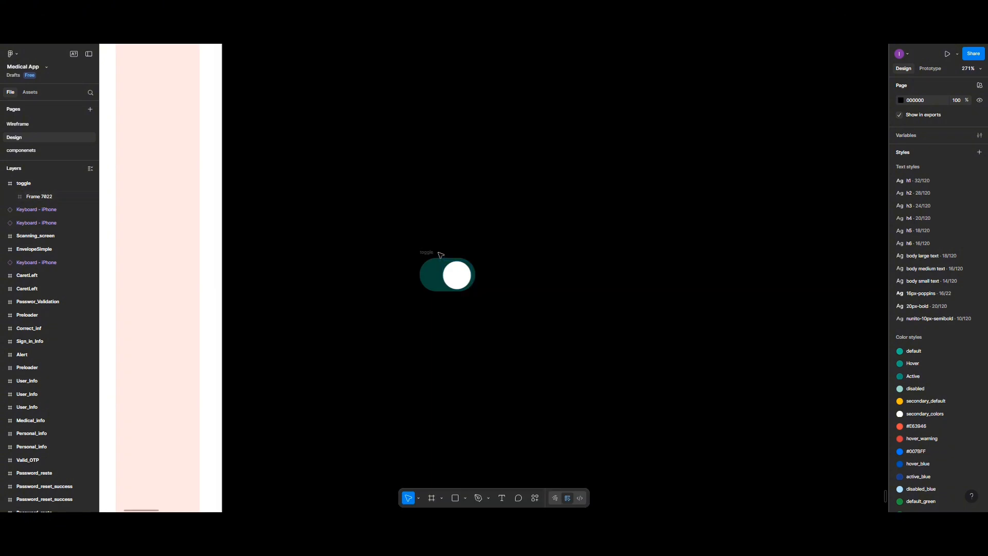
- Convert the toggle frame into a component and add a variant property to it
click(427, 253)
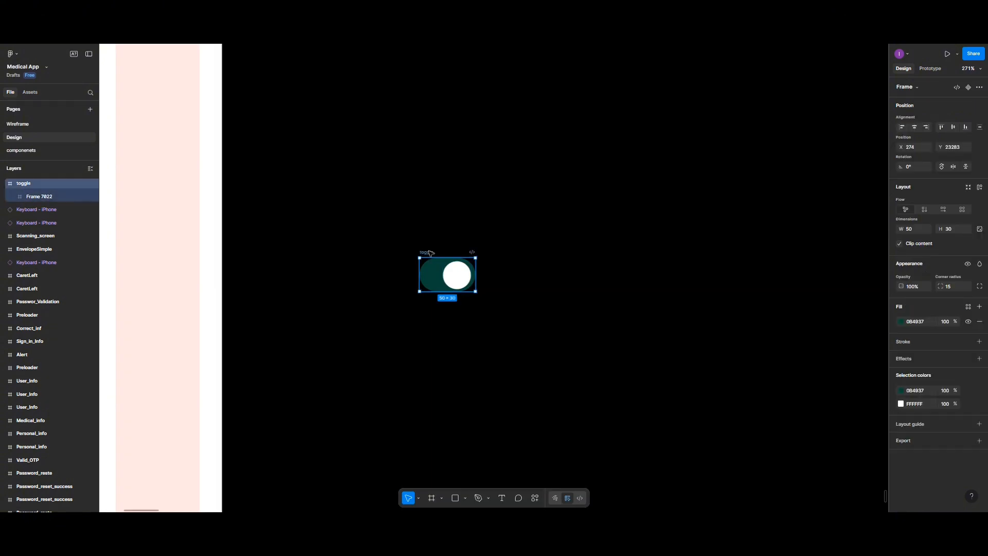
click(968, 87)
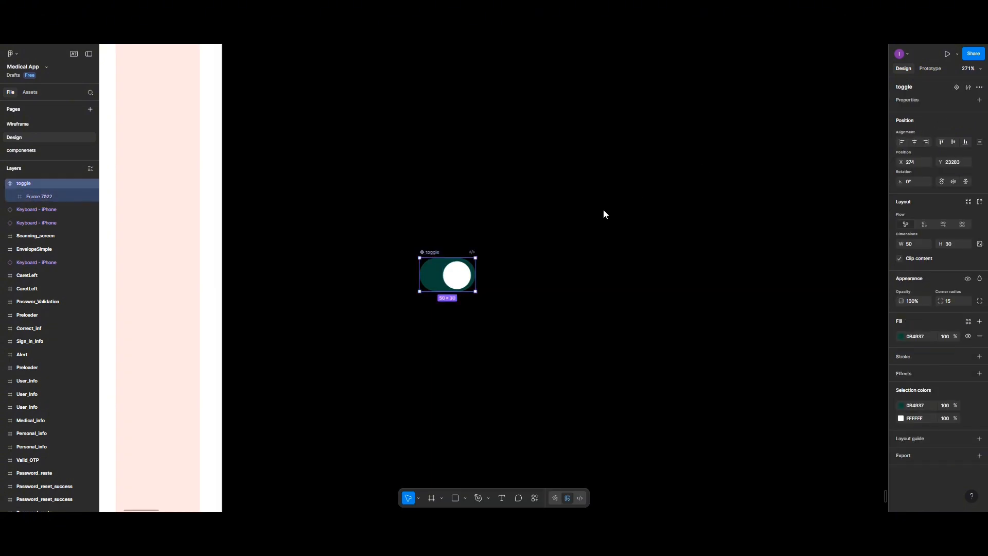
click(980, 100)
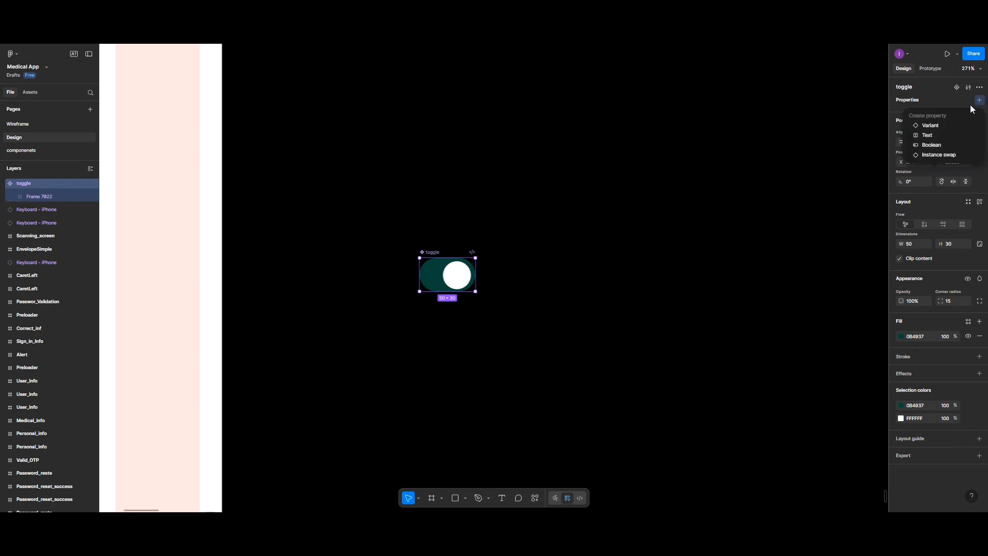
click(934, 125)
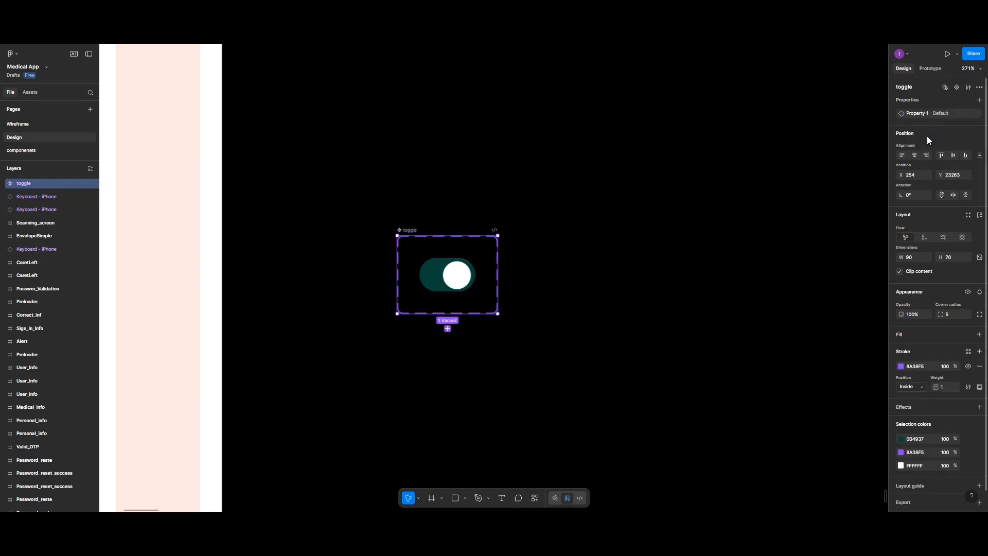
- Add a second variant to the toggle component and set its Property 1 value to "Switch"
click(448, 329)
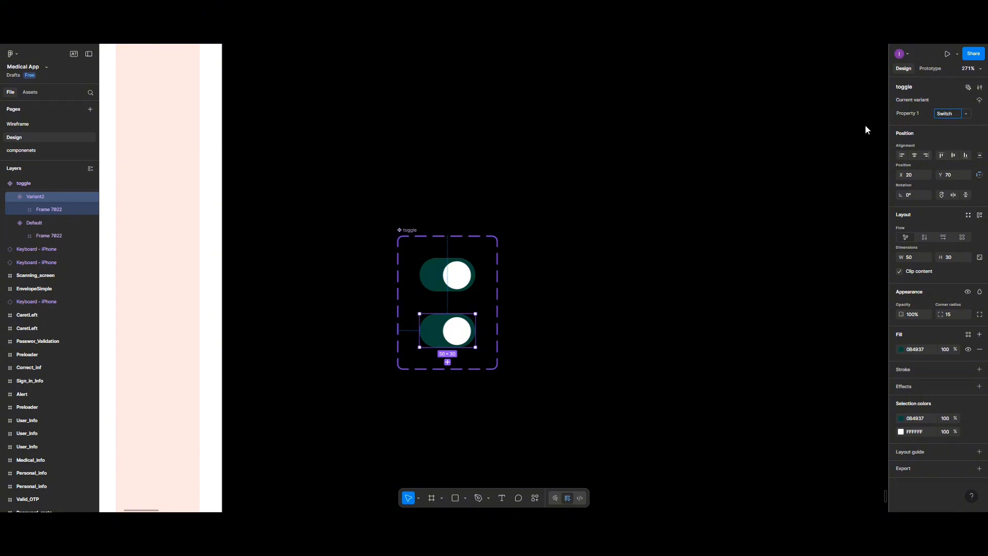
click(410, 230)
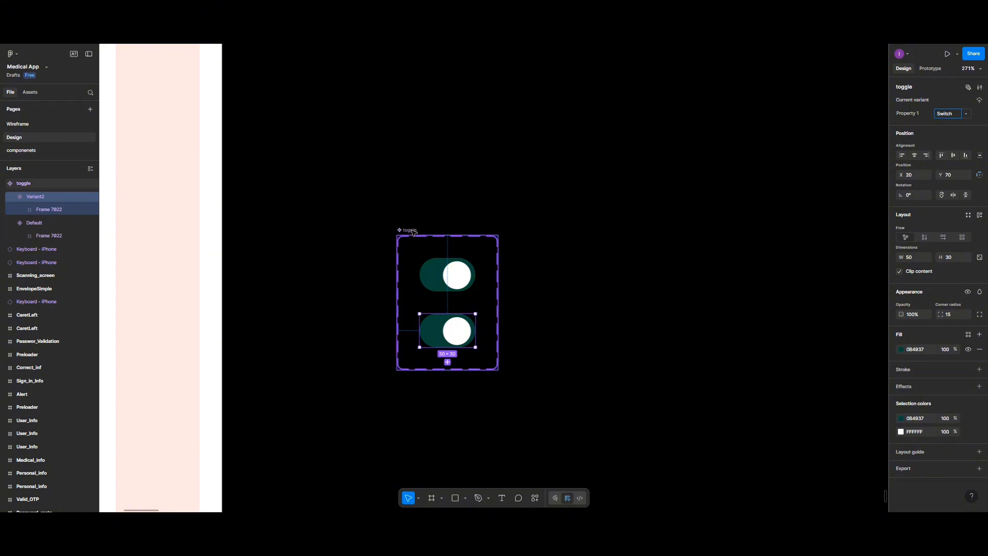
- Link the Default and Switch variants to each other in both directions with On tap, Change to prototype interactions
click(930, 71)
click(448, 291)
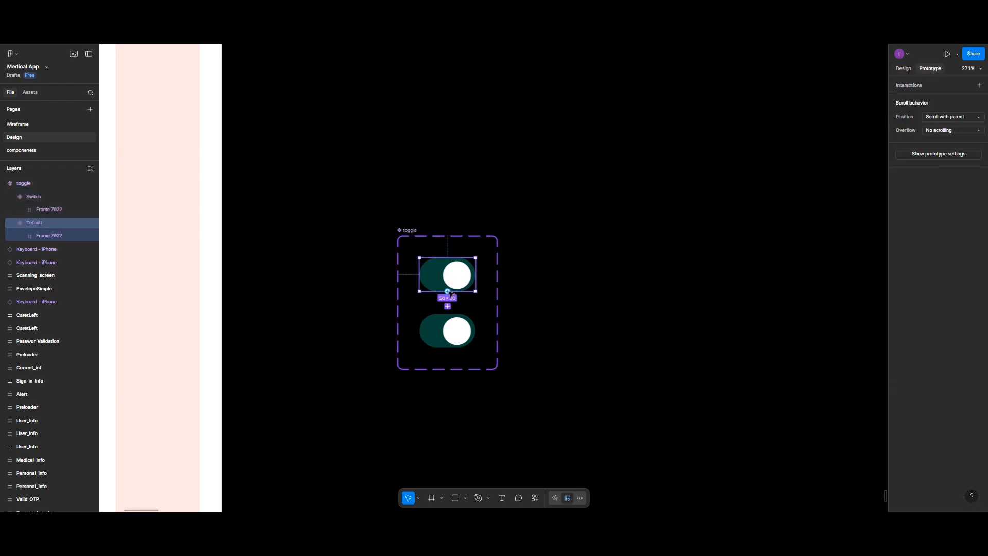
drag(448, 291, 453, 340)
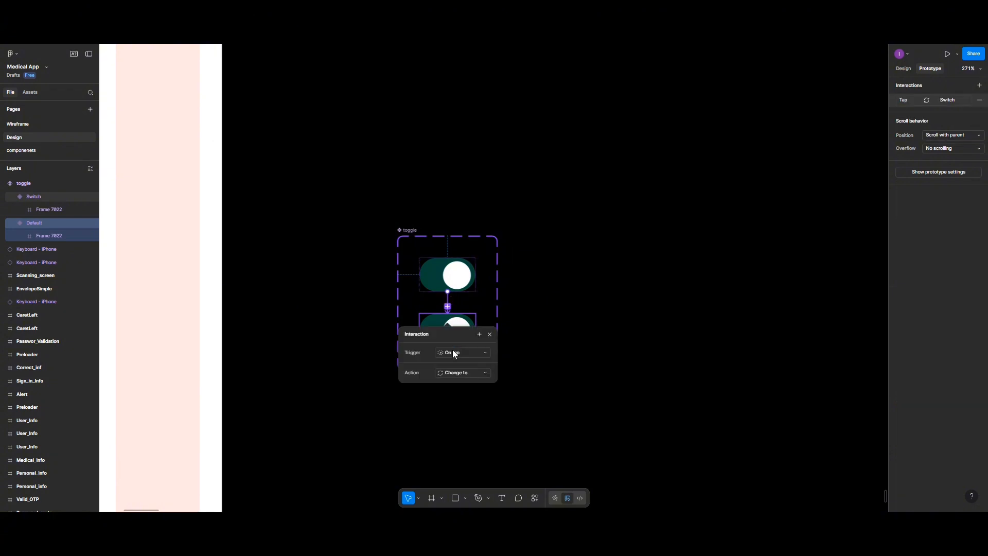
click(455, 318)
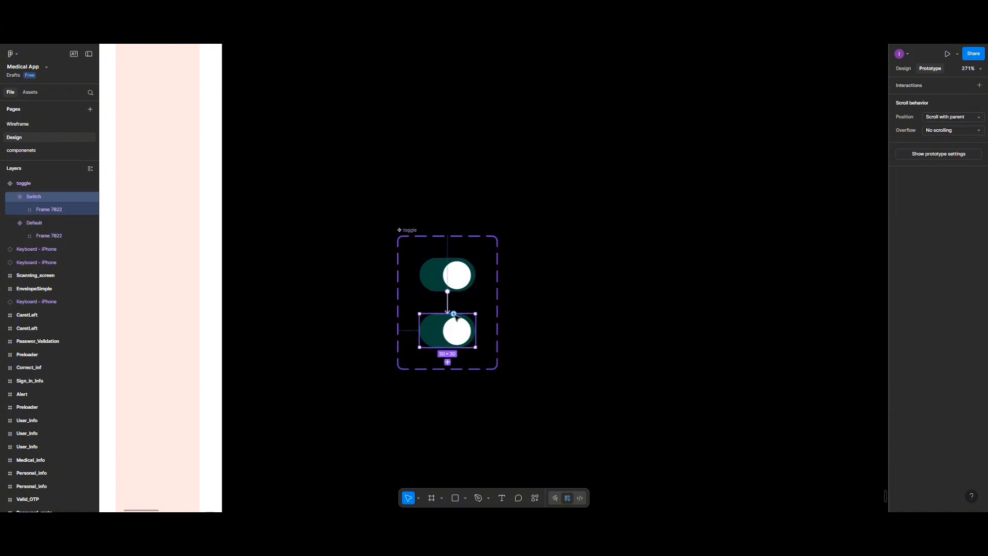
drag(454, 314, 453, 275)
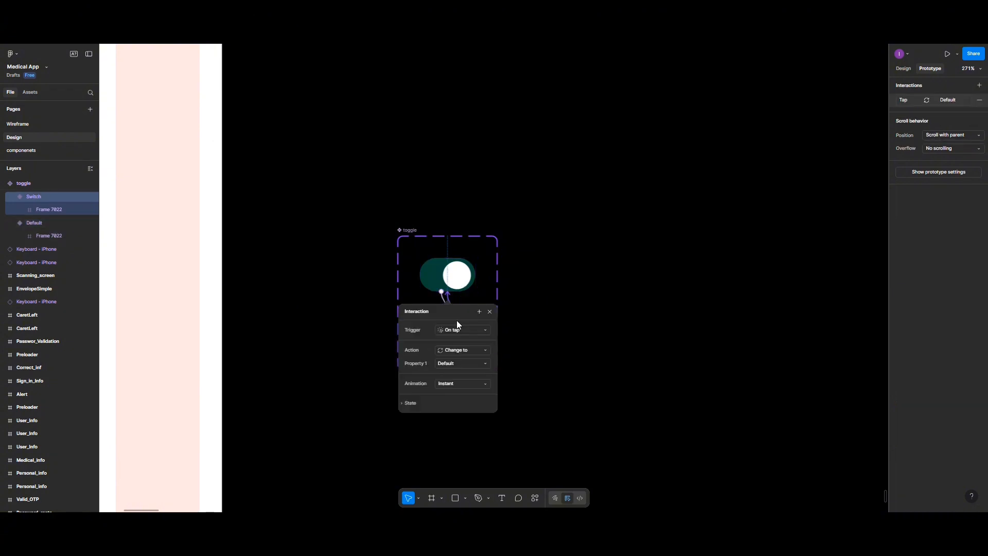
click(540, 291)
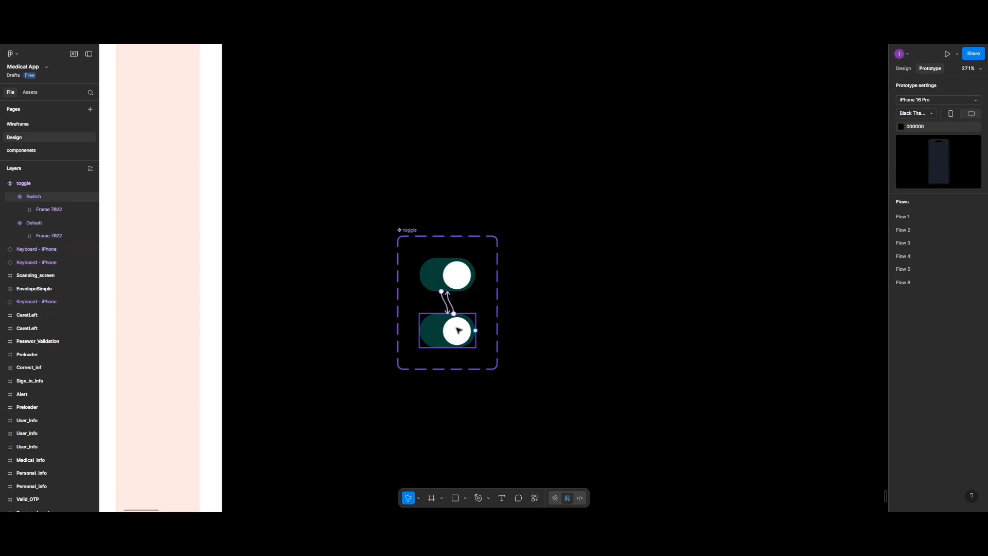
- Move the white circle in the Switch variant to the left end of the green pill
double_click(458, 331)
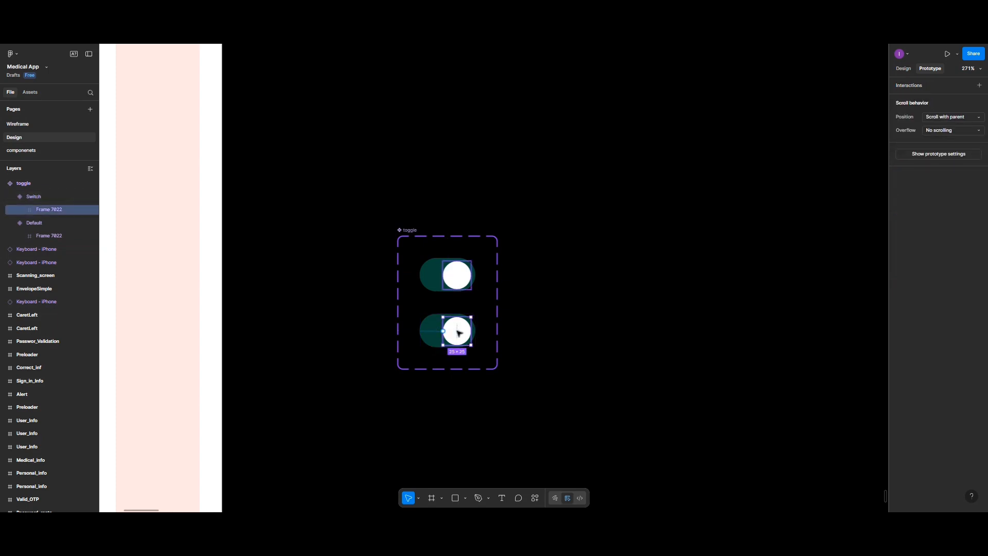
click(904, 69)
drag(454, 331, 436, 331)
click(586, 302)
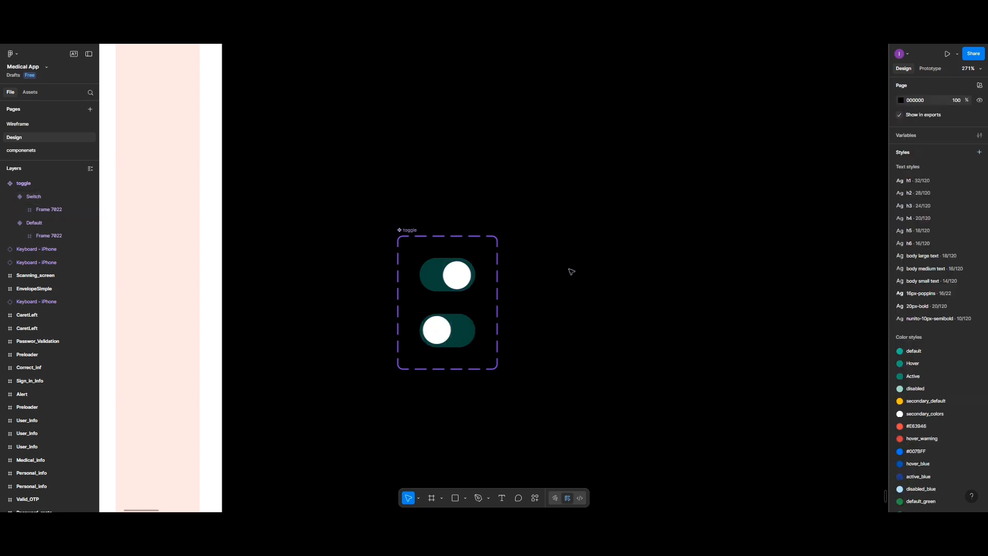
- Set the Switch-to-Default interaction's animation to Smart animate with the Gentle curve
click(921, 72)
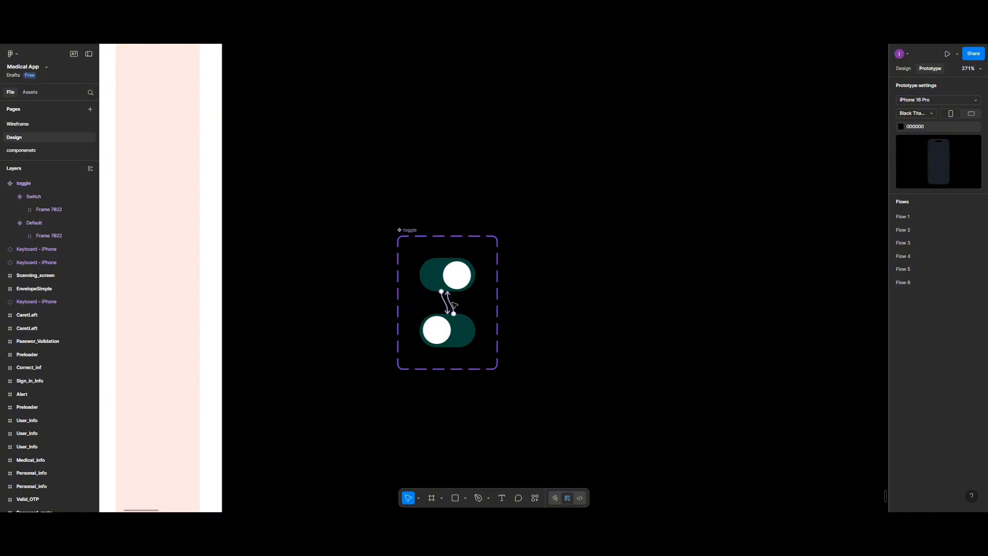
click(451, 306)
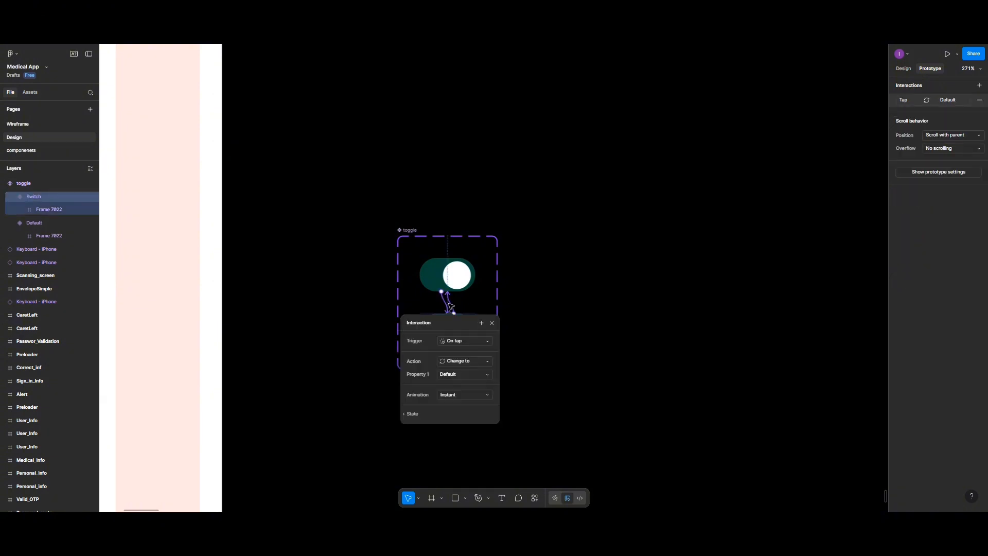
click(456, 396)
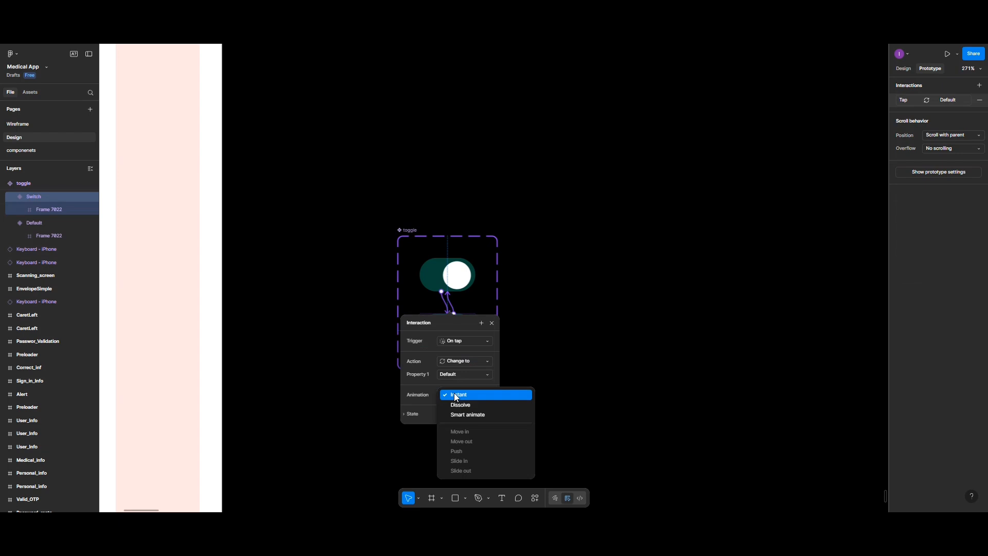
click(460, 415)
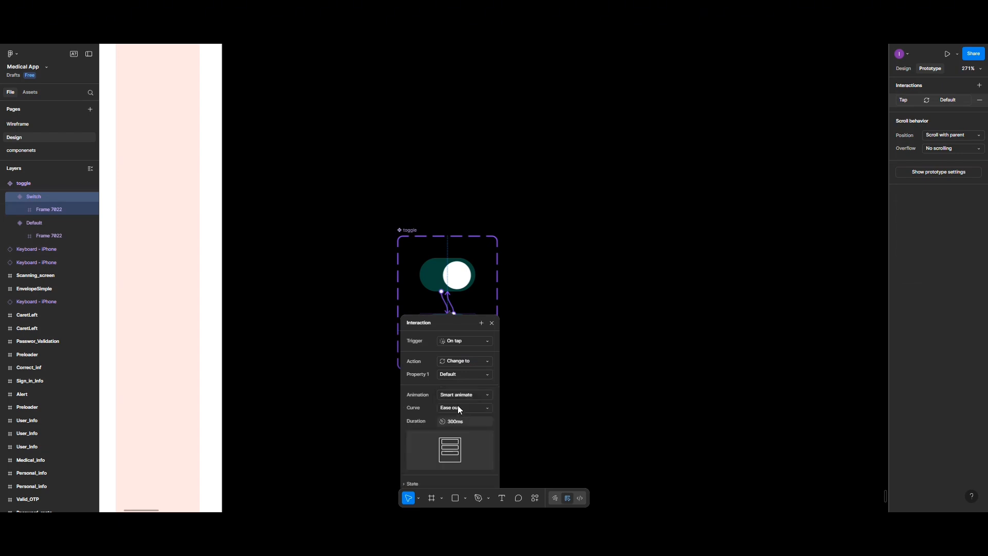
click(458, 408)
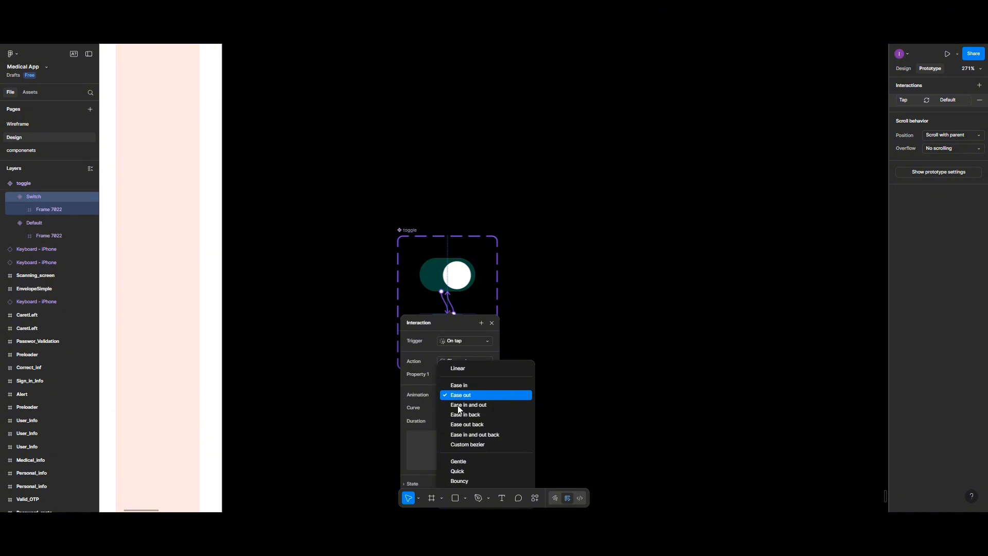
click(459, 461)
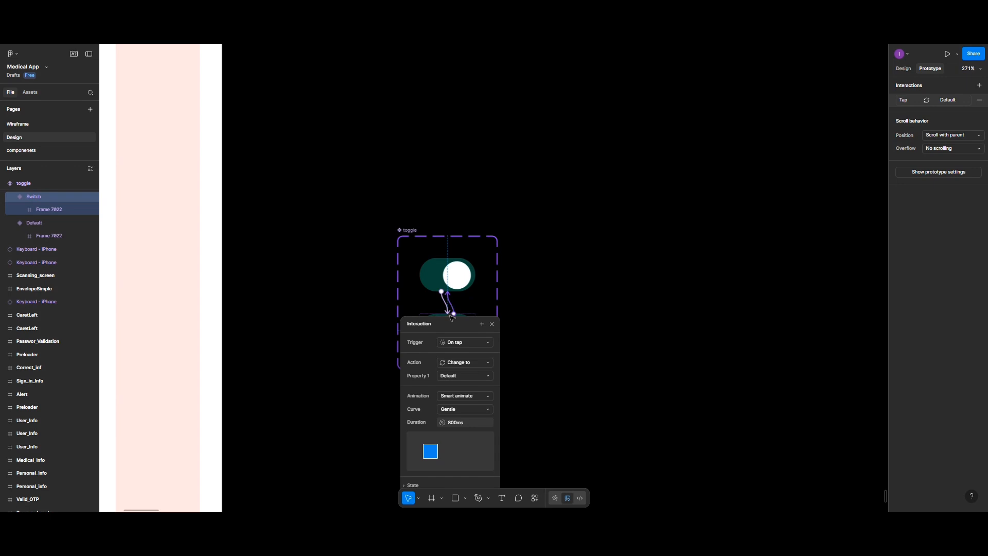
- Set the Default-to-Switch interaction's animation to Smart animate with the Gentle curve
click(446, 289)
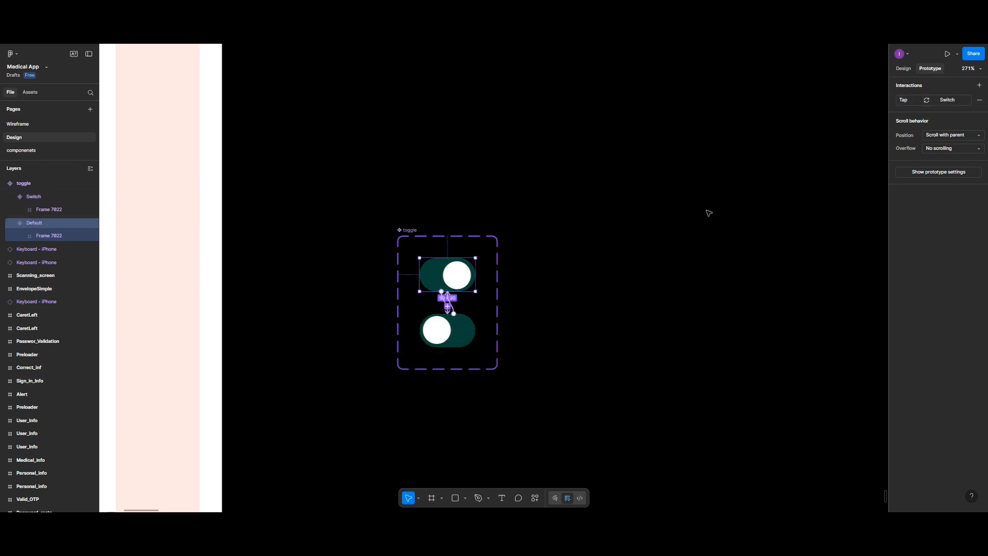
click(626, 264)
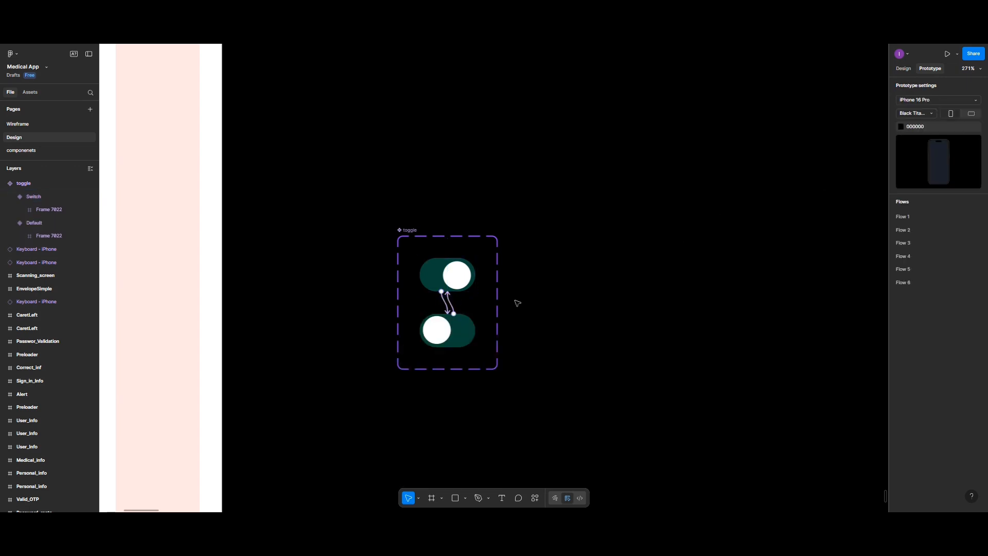
click(447, 306)
click(461, 397)
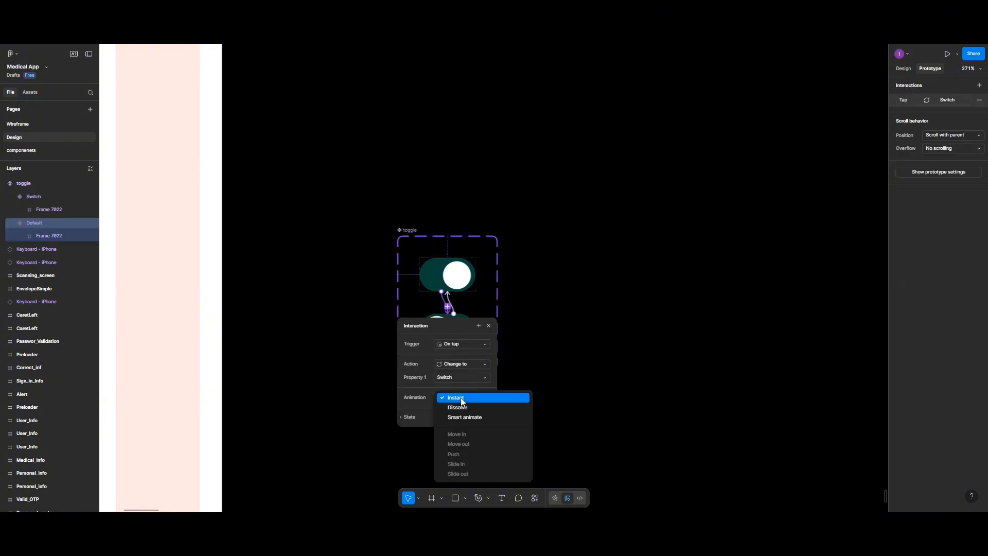
click(461, 413)
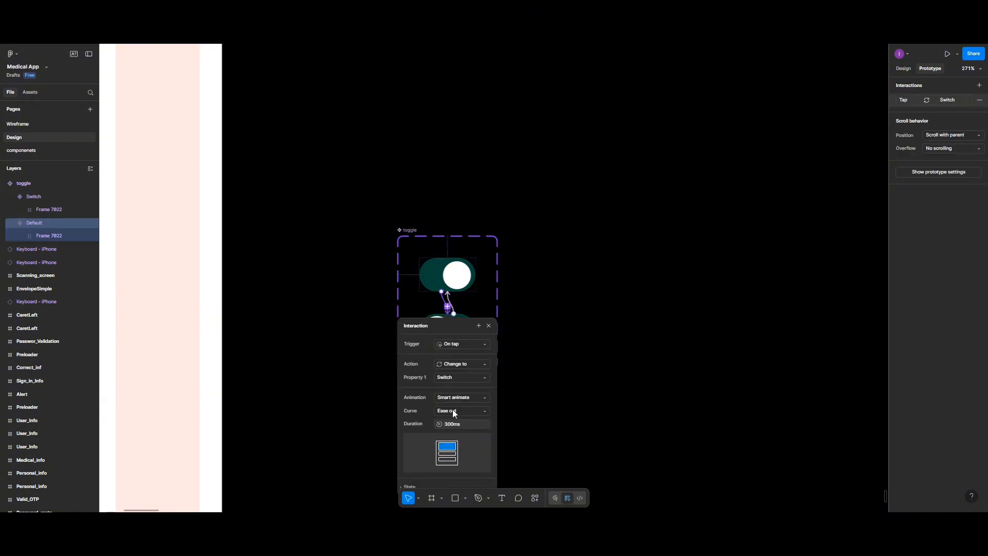
click(452, 410)
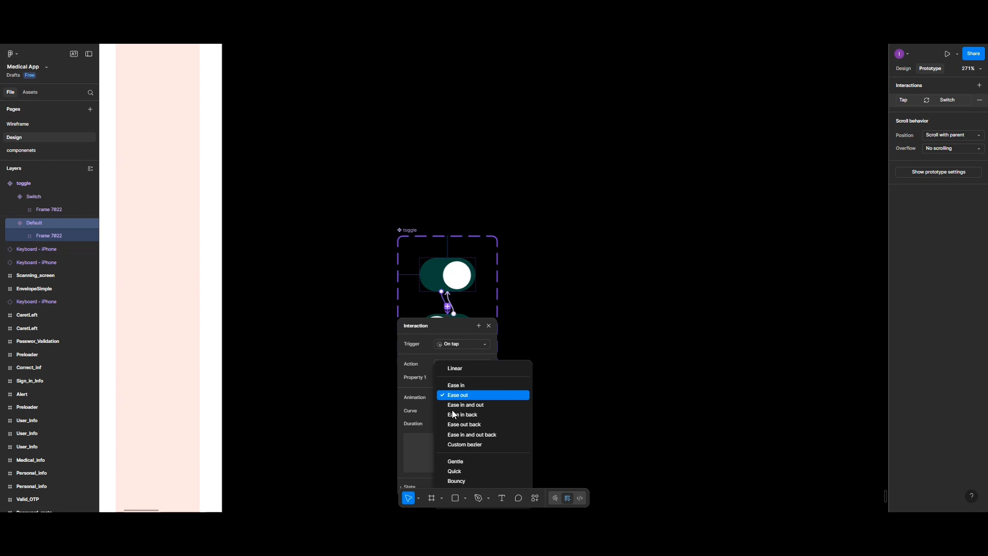
click(462, 458)
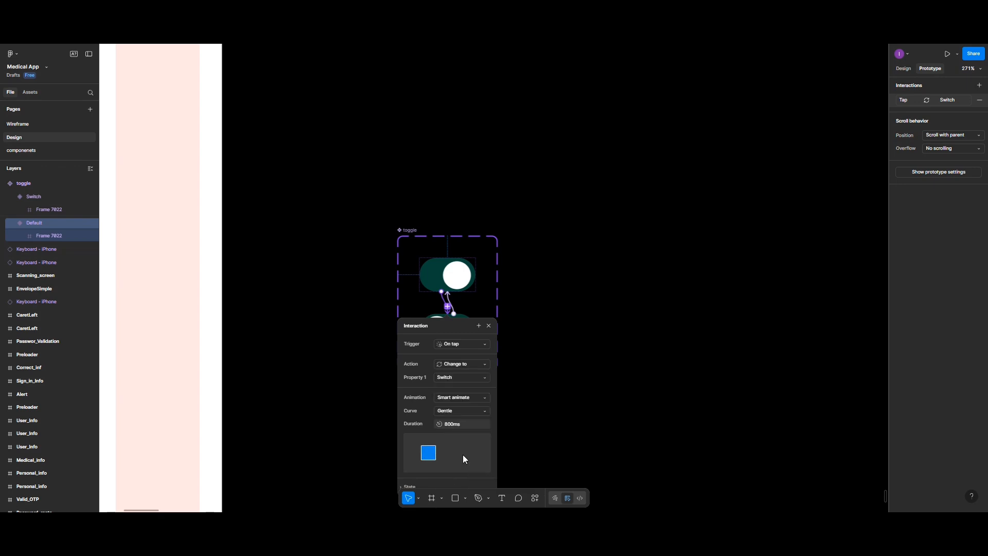
- Move the toggle component set from the Design page to the componenets page and place it below the Event component at about X 253, Y 4699
click(410, 230)
click(411, 230)
scroll(412, 232, down, 2)
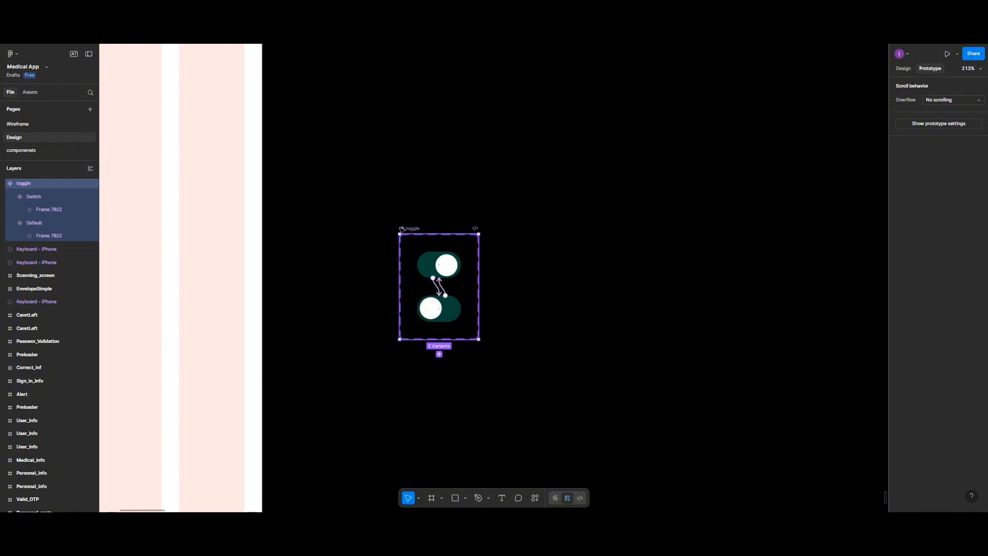
key(Escape)
click(24, 150)
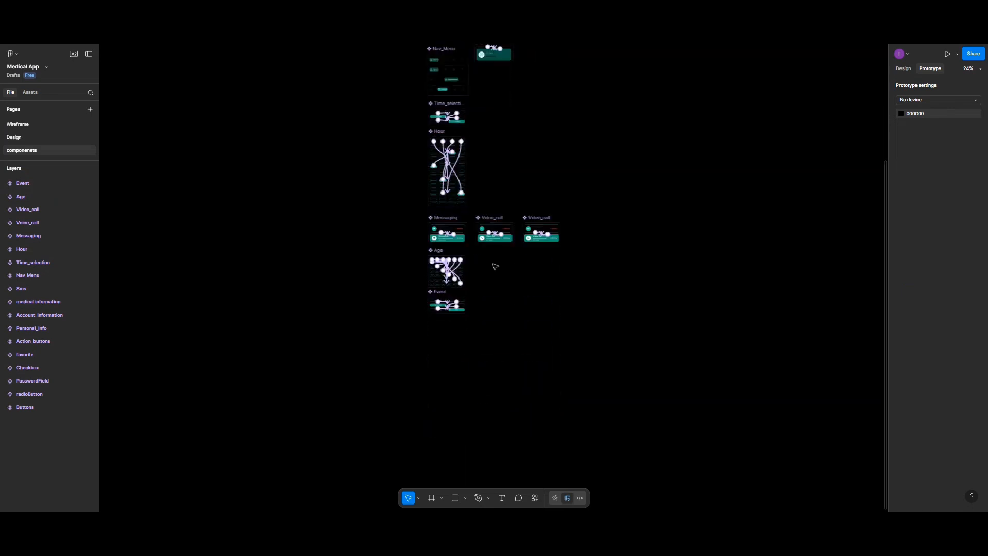
scroll(484, 275, down, 3)
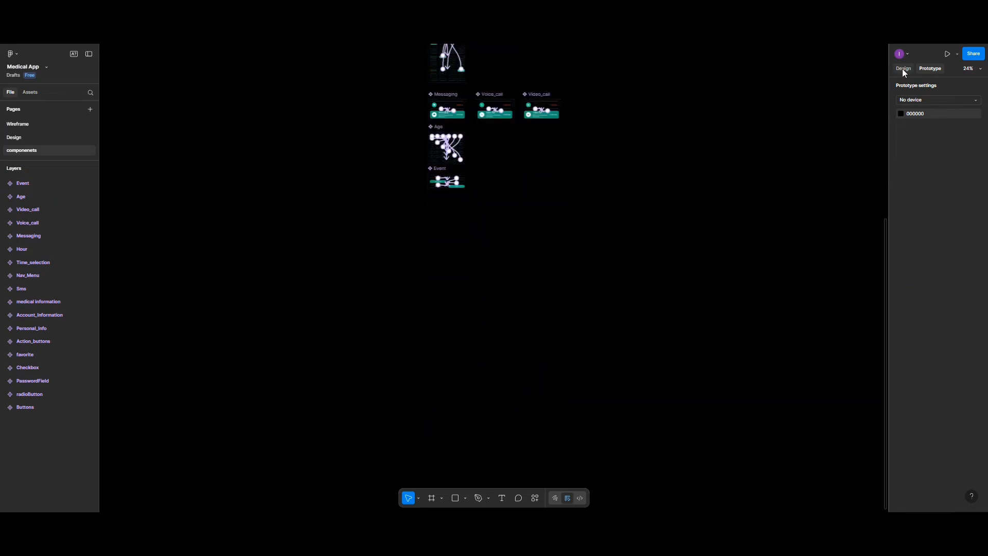
click(903, 68)
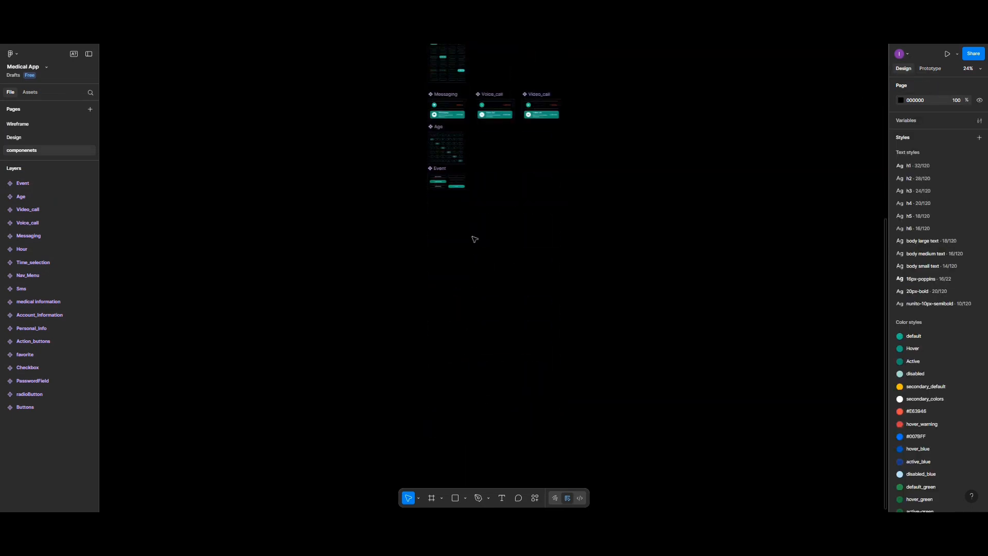
key(ctrl+v)
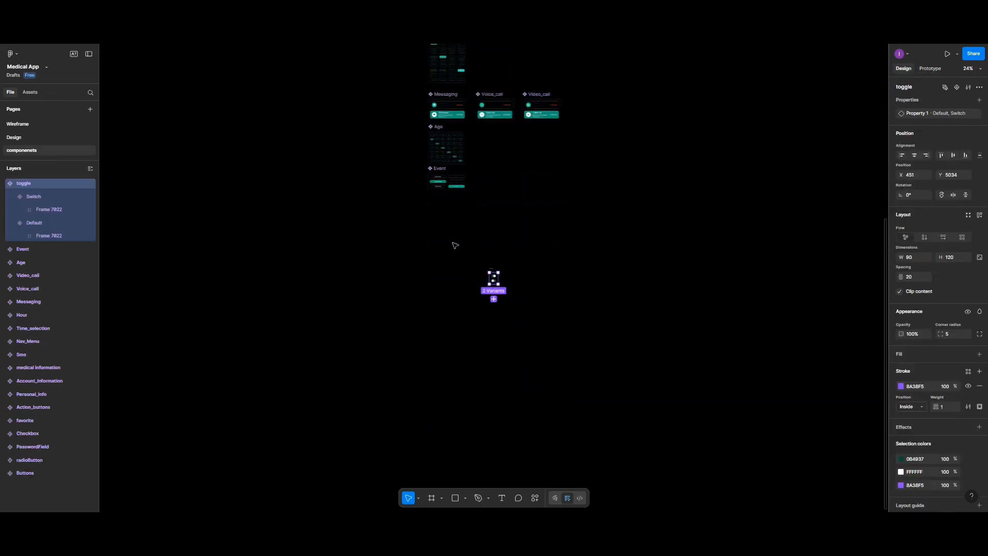
scroll(497, 279, up, 10)
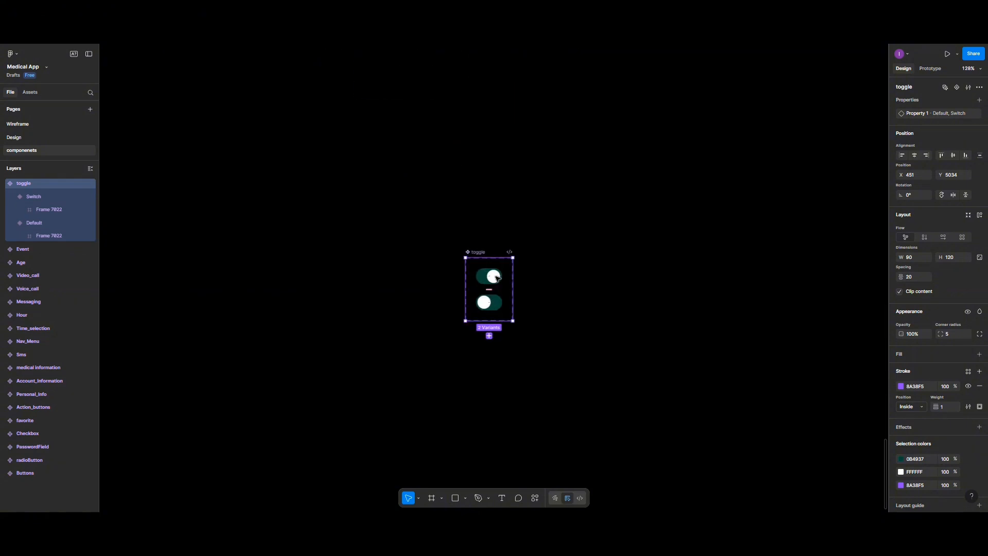
drag(479, 253, 376, 77)
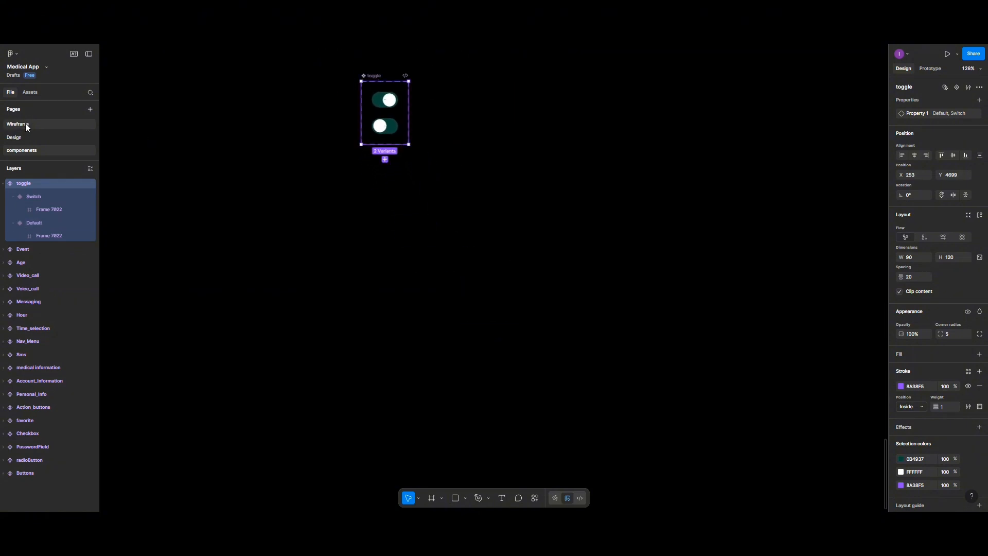
- Return to the Design page and rename the User_Profile frame containing the Notification header as "Notification"
click(30, 138)
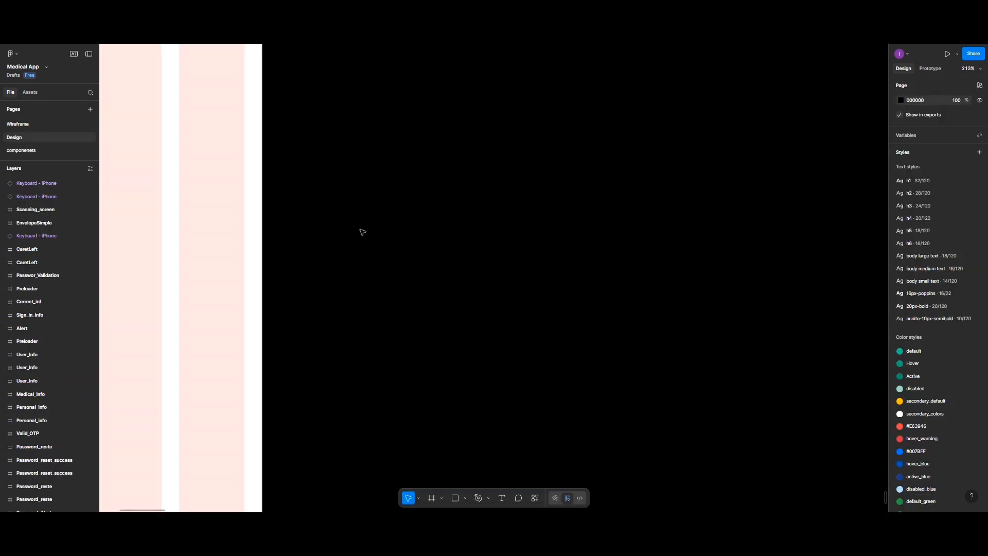
scroll(362, 232, down, 5)
scroll(319, 227, down, 2)
scroll(249, 216, up, 2)
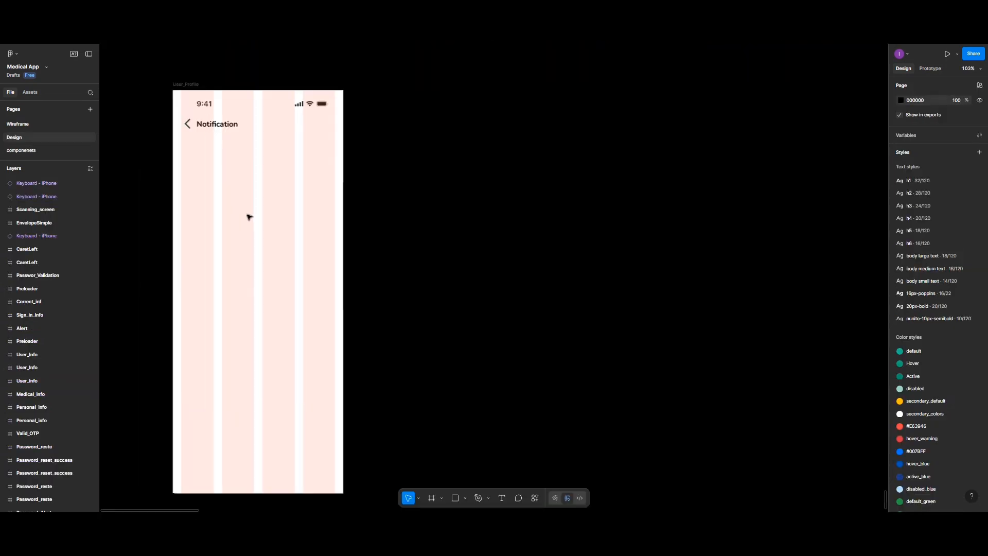
scroll(250, 217, up, 3)
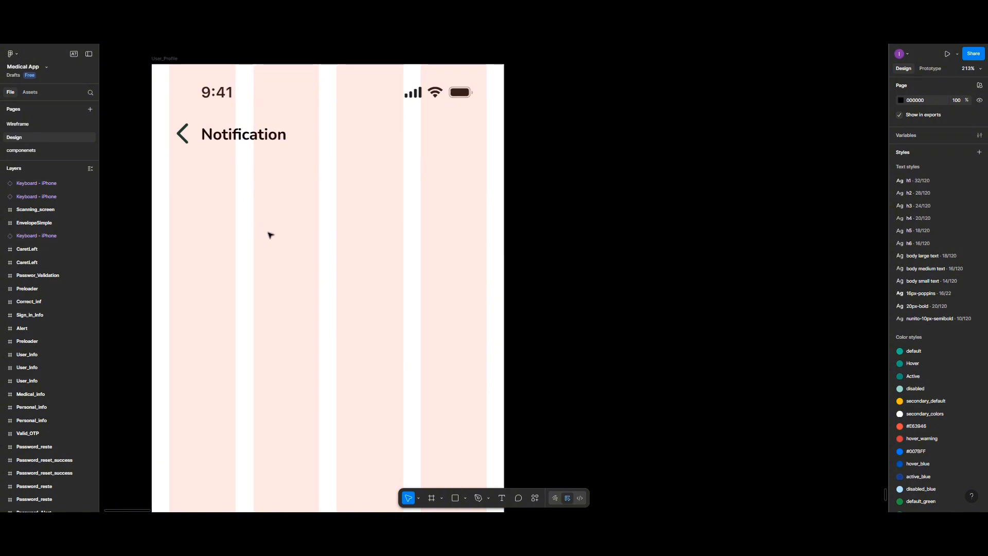
scroll(270, 234, left, 3)
scroll(331, 254, up, 5)
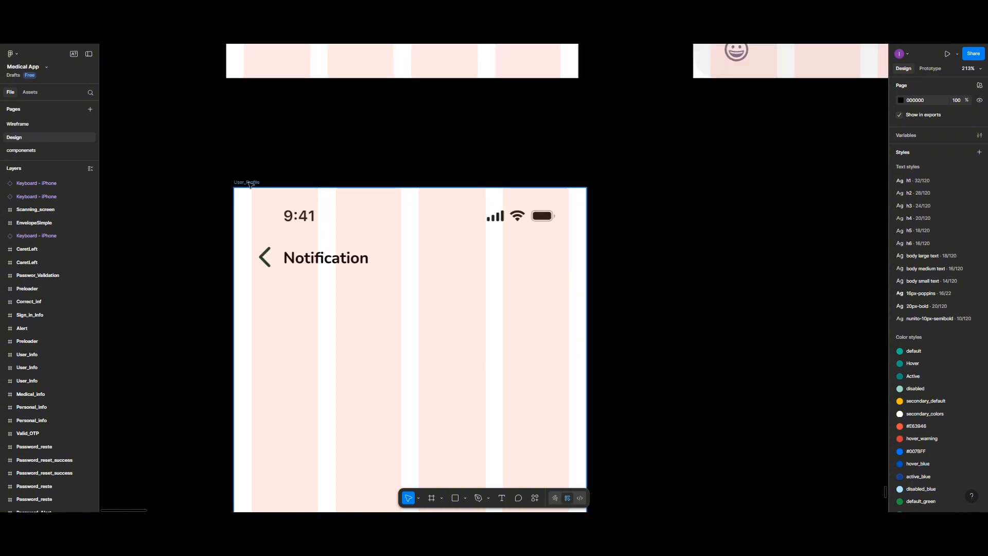
click(249, 184)
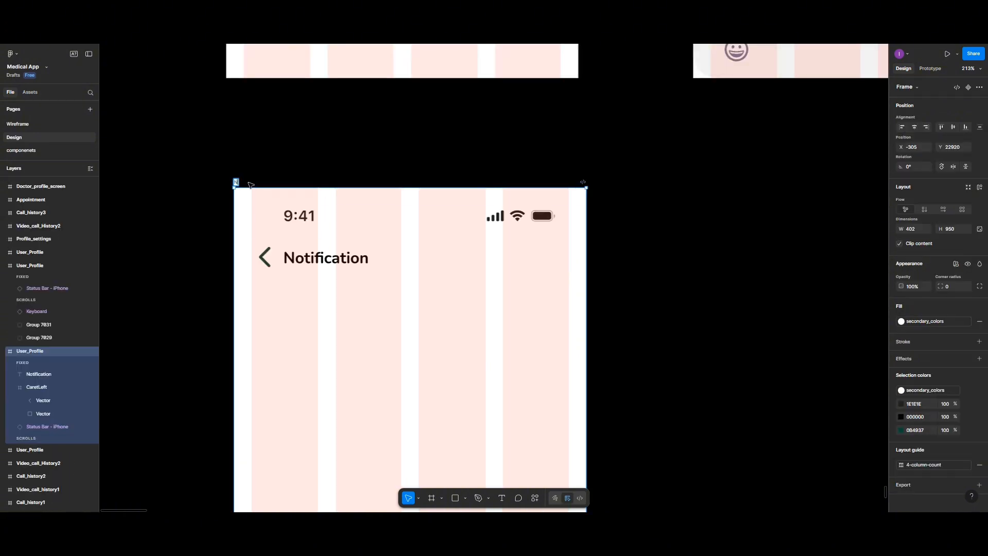
text(Notification)
key(Return)
- Insert an instance of the file's toggle component and place it below the Notification header at about X 307, Y 147
scroll(249, 182, down, 5)
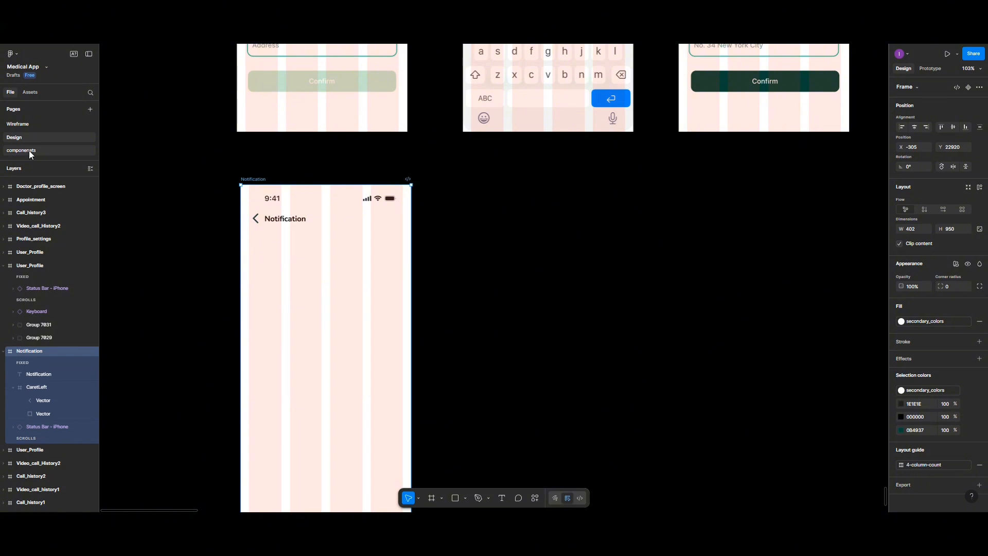
click(31, 92)
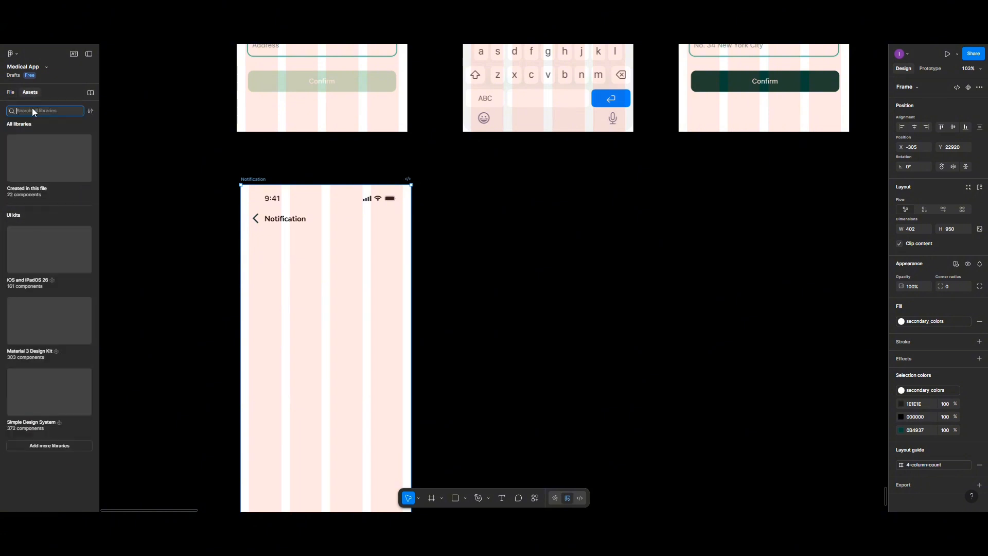
click(31, 154)
click(32, 150)
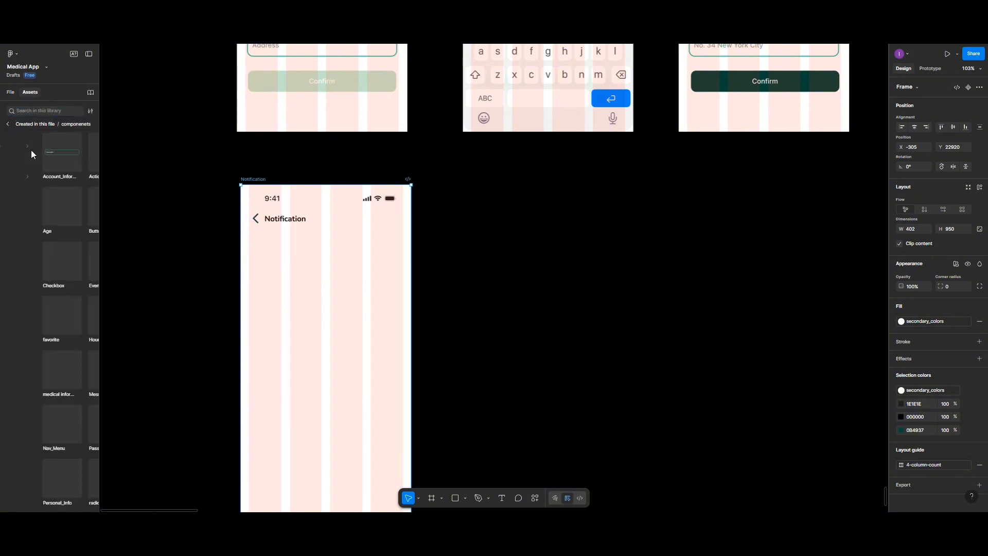
scroll(47, 258, down, 5)
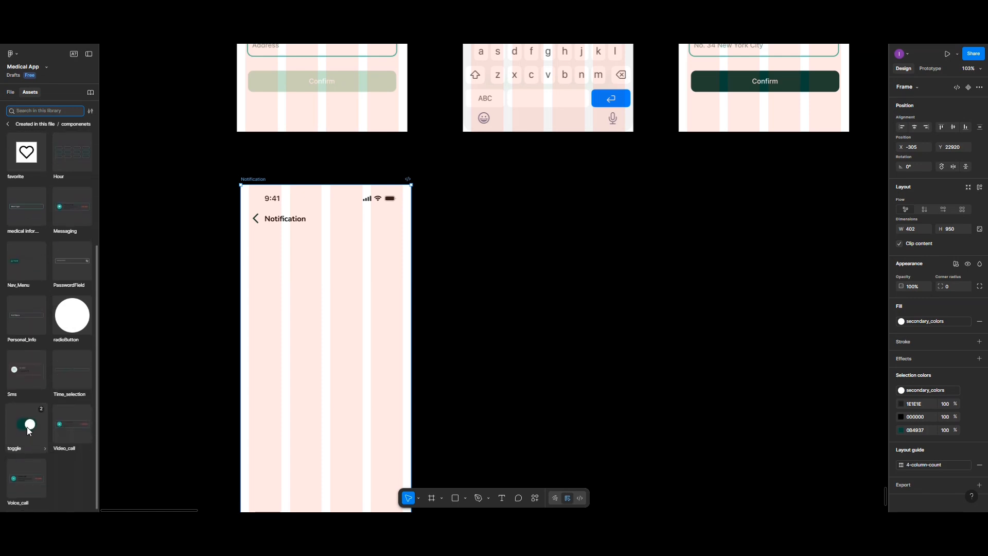
click(27, 428)
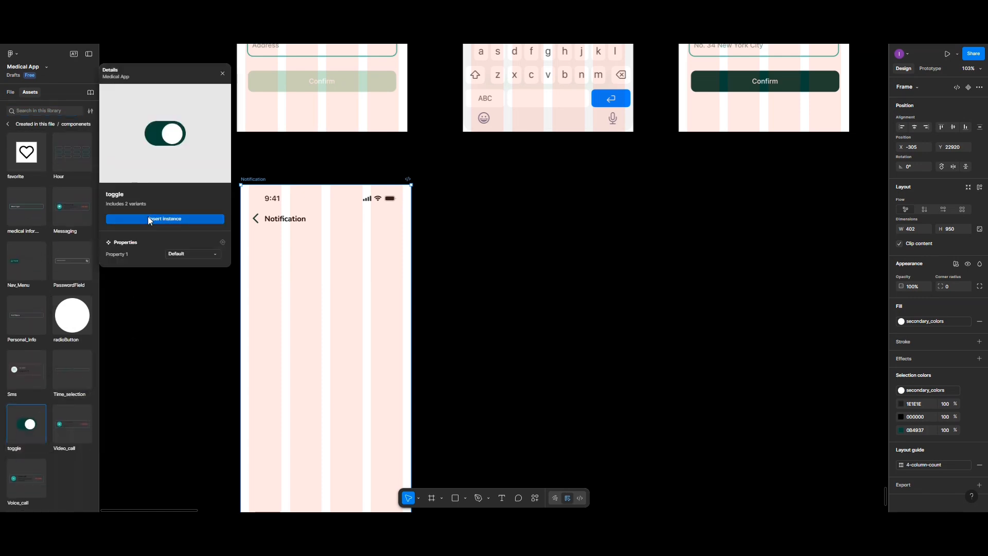
click(150, 218)
drag(496, 280, 380, 253)
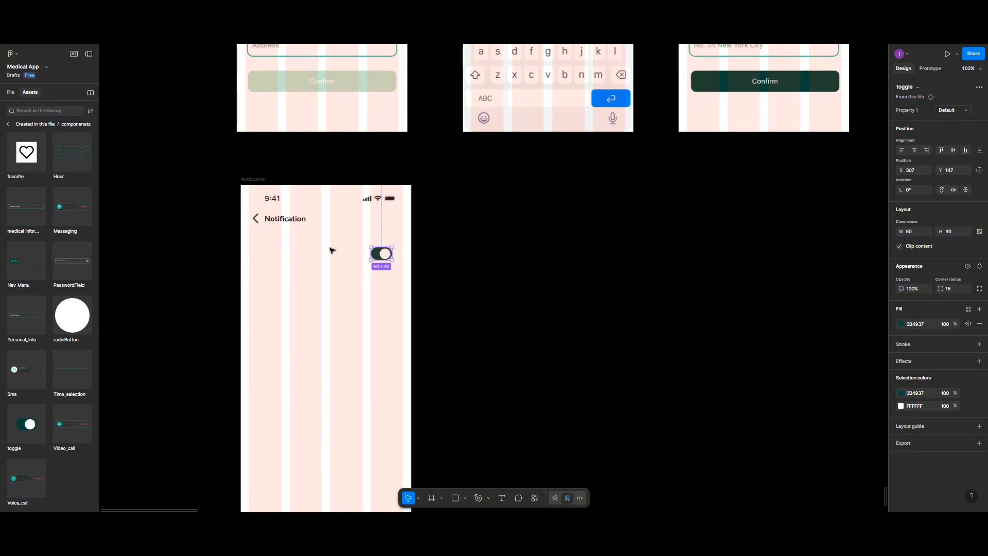
- Duplicate the Notification heading below itself, level with the toggle, and change the copy's text to "Sound"
click(281, 223)
drag(280, 222, 280, 260)
double_click(279, 258)
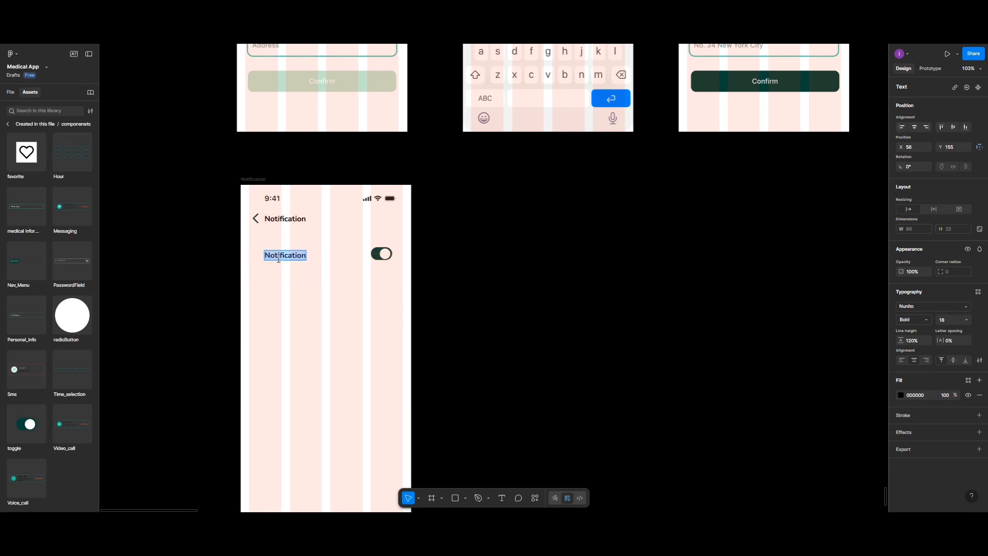
text(Sound)
key(Escape)
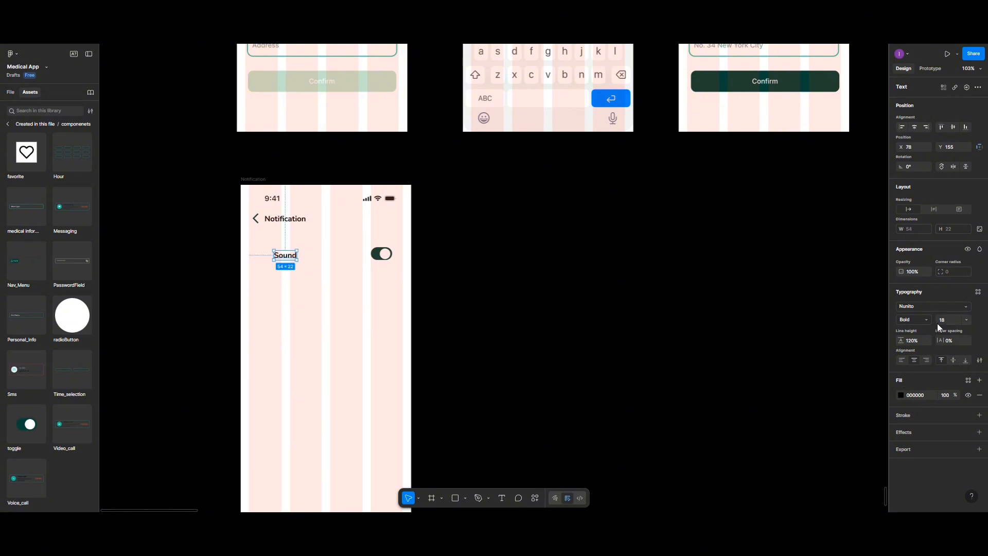
- Apply the 16px-poppins text style to the Sound label, detach the style and set the weight to Medium
click(978, 292)
scroll(845, 328, down, 2)
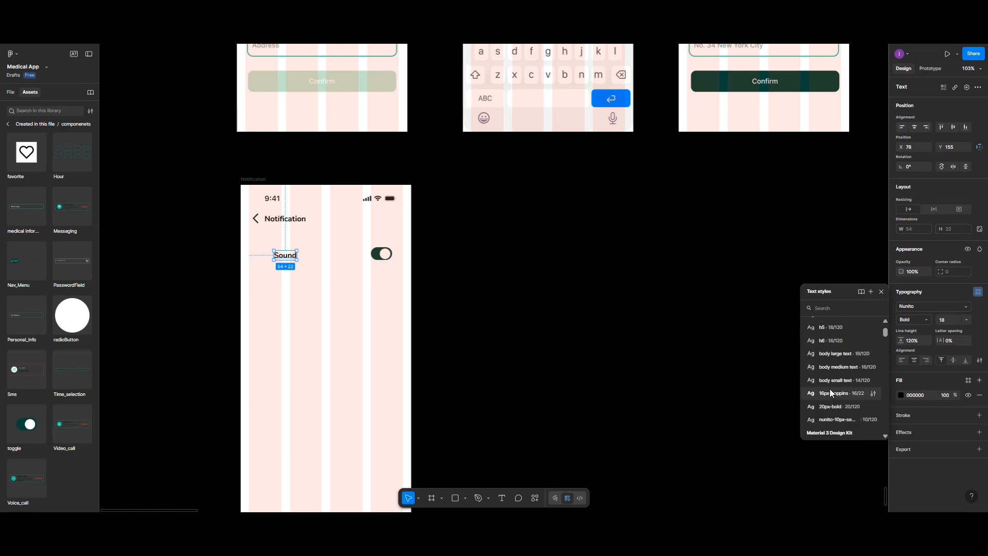
click(830, 394)
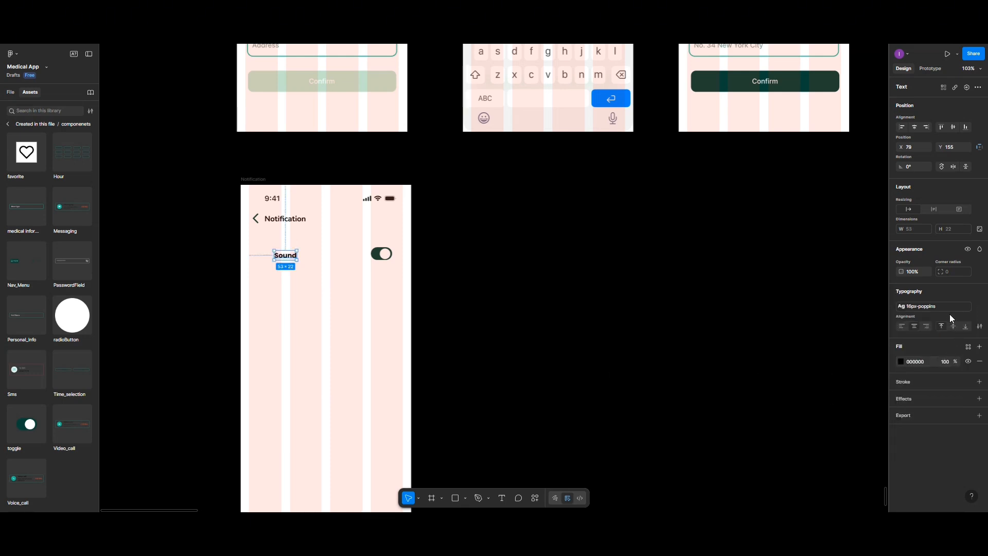
mouse_move(914, 309)
click(981, 307)
click(927, 320)
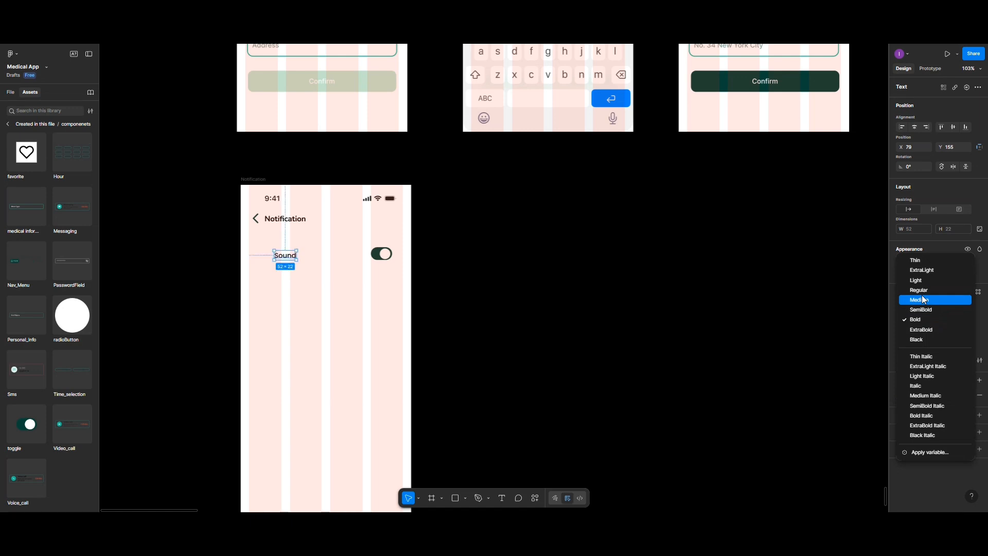
click(922, 299)
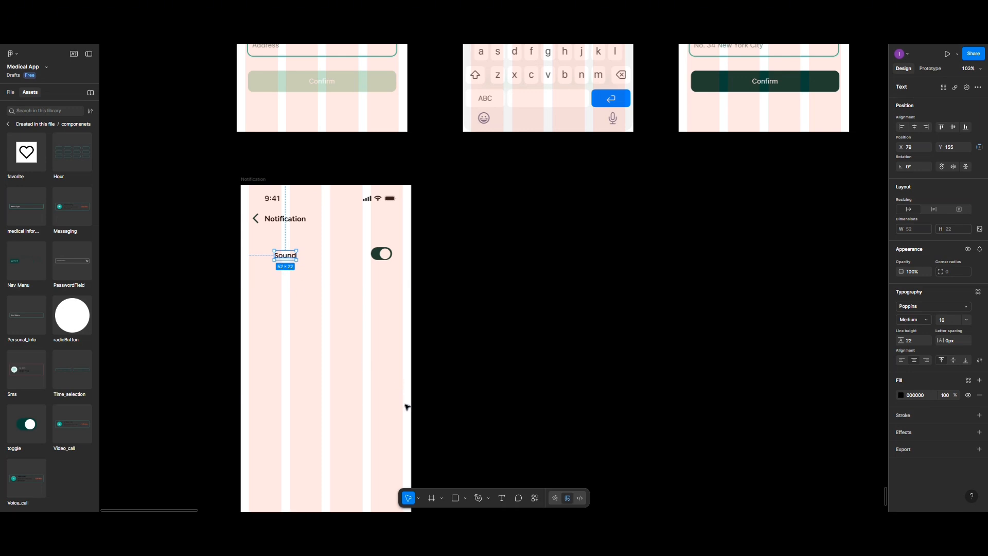
- Draw a row frame across the columns below the Sound label and size it to 380 × 80
click(433, 499)
mouse_move(249, 288)
mouse_down()
mouse_move(254, 311)
mouse_move(294, 326)
mouse_move(371, 323)
mouse_move(394, 345)
mouse_move(403, 320)
mouse_up()
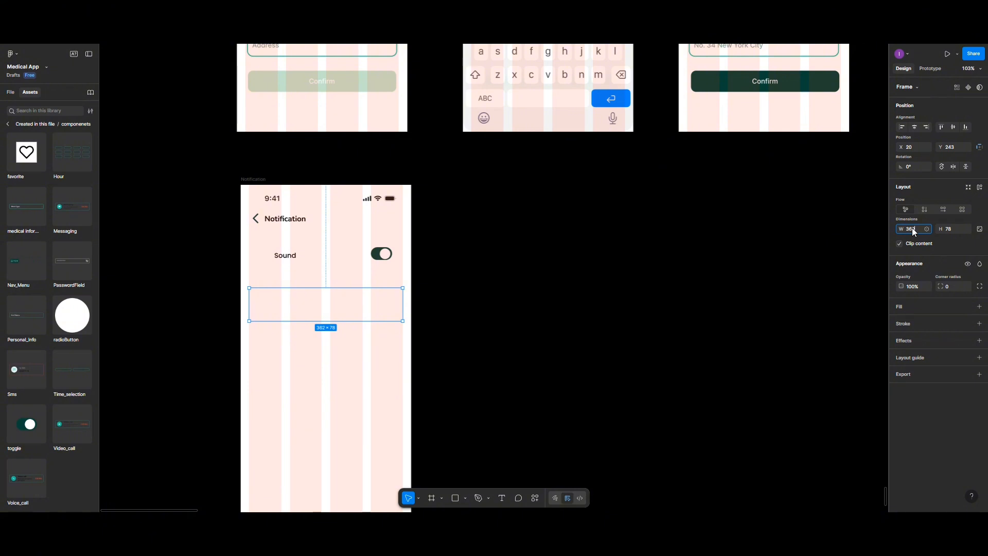
click(949, 230)
text(80)
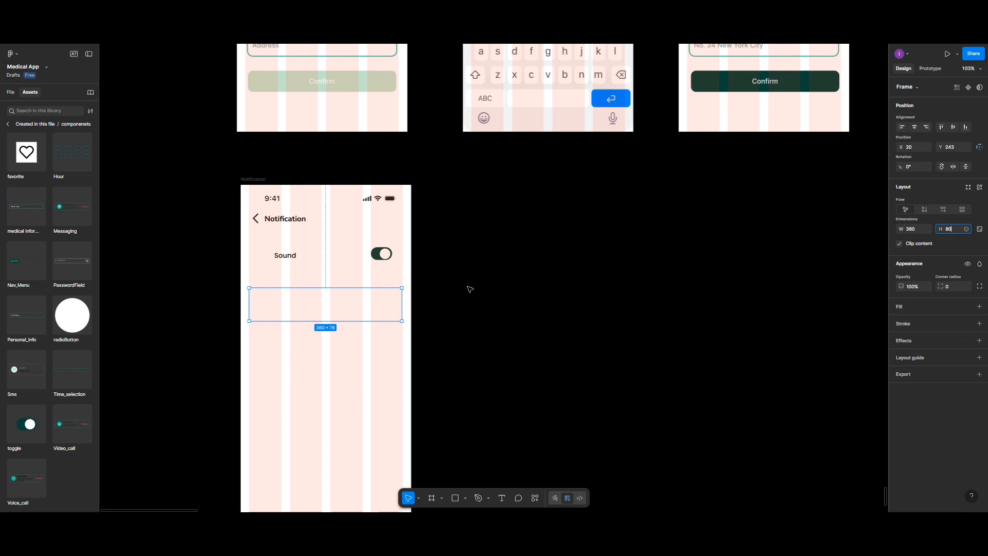
click(336, 309)
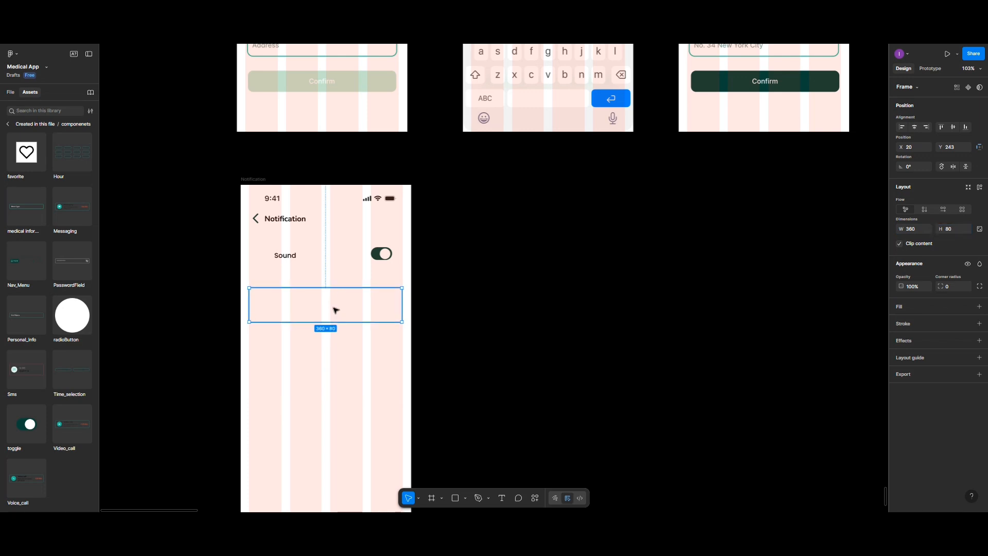
- Add a 000000 stroke at 20% opacity to only the top edge of the row frame
click(980, 324)
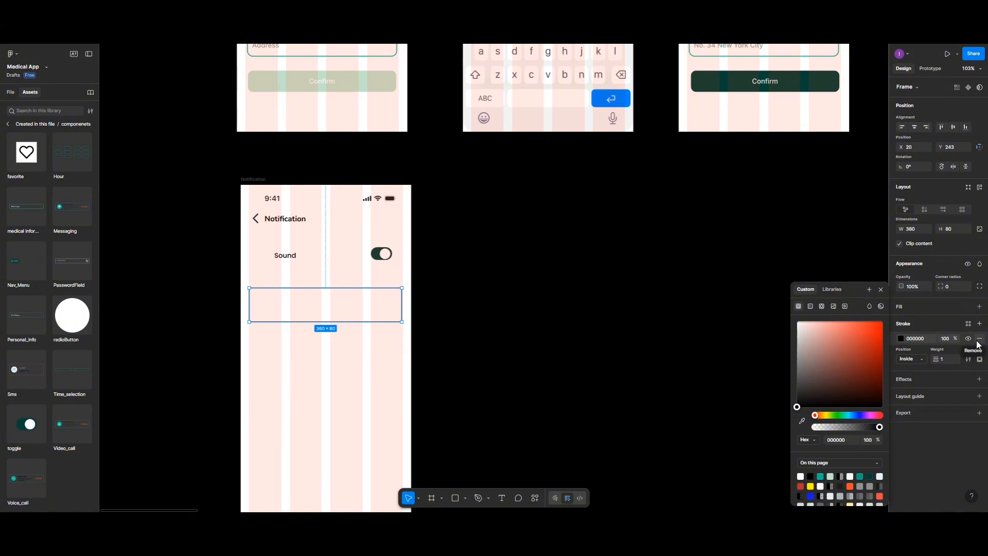
click(980, 359)
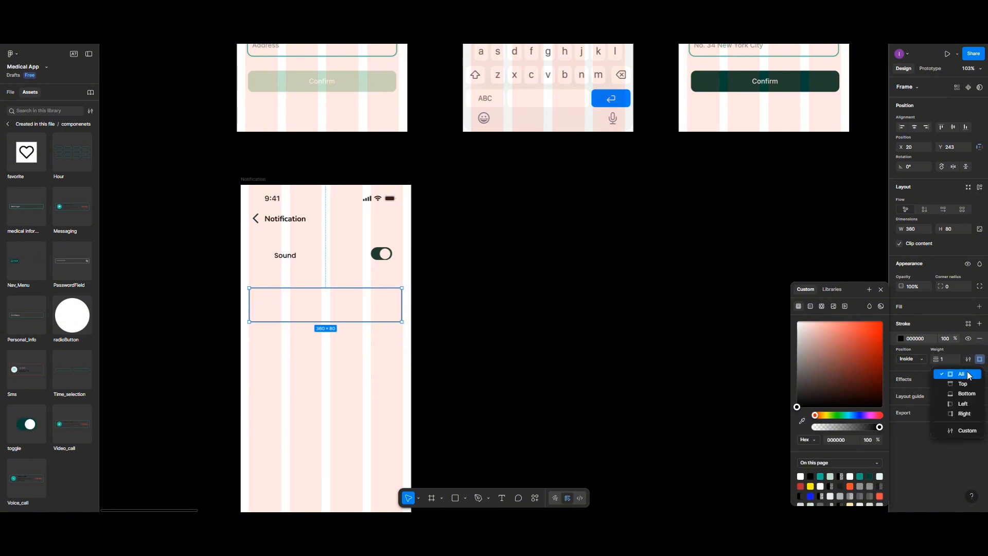
click(966, 384)
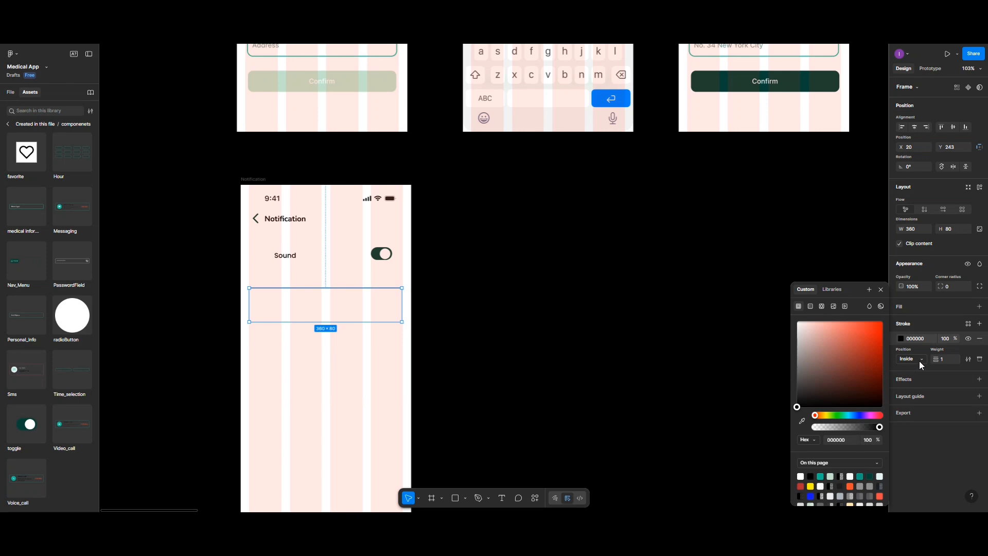
click(946, 339)
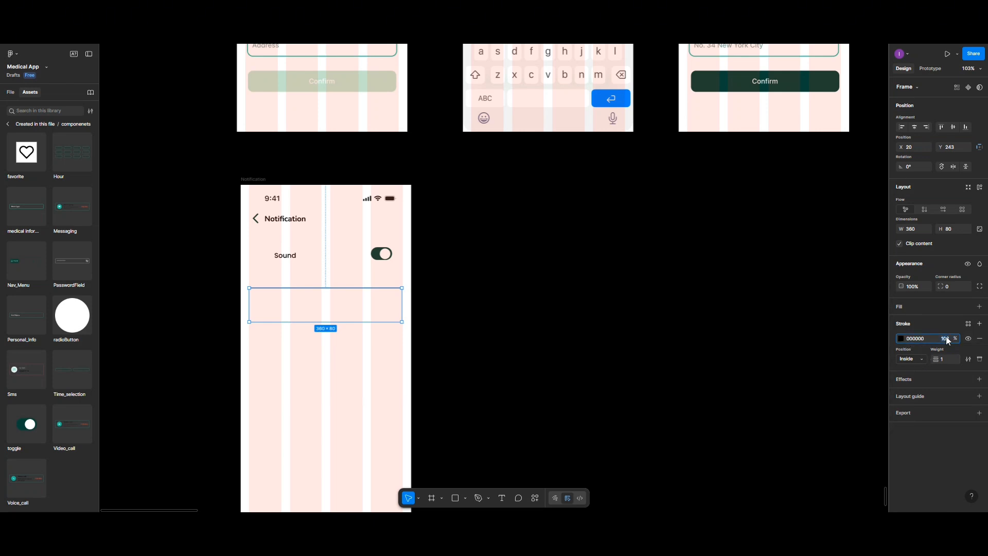
text(20)
key(Return)
click(278, 332)
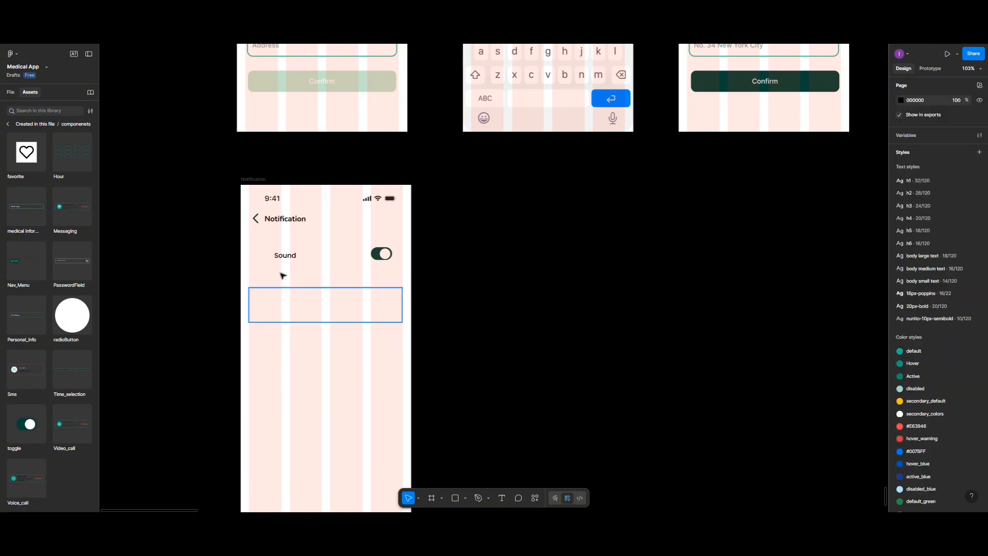
- Move the Sound label and the toggle into the row frame, placing them at its left and right ends
drag(285, 256, 274, 308)
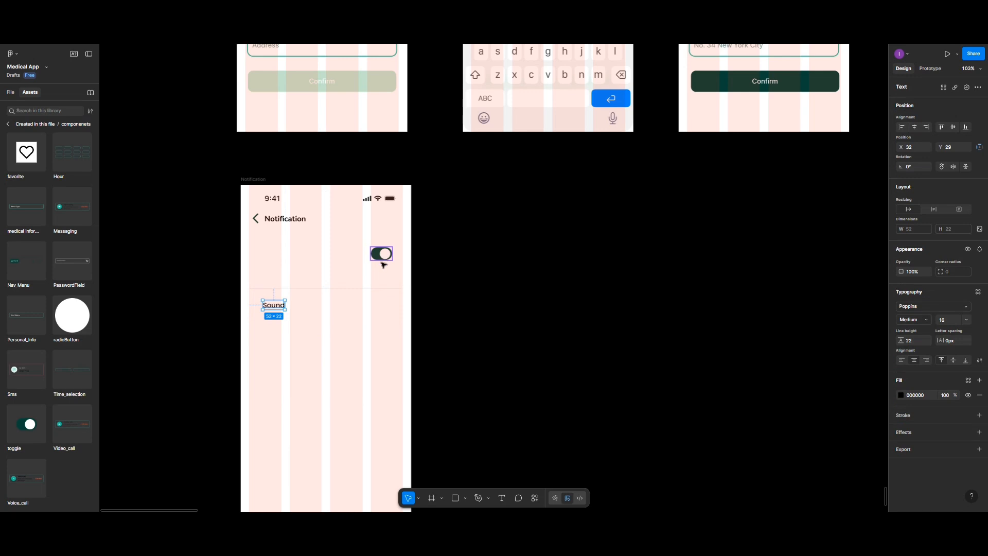
drag(381, 257, 383, 313)
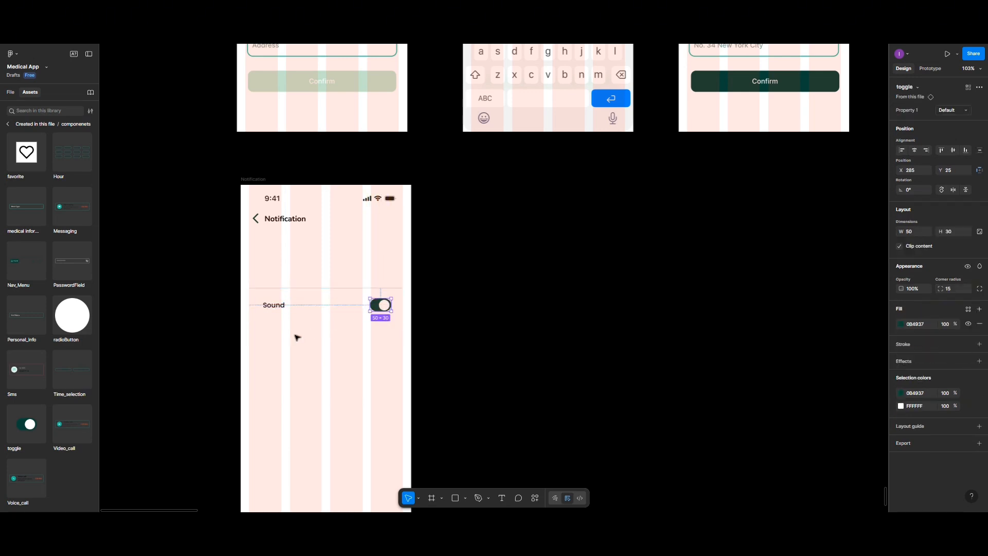
click(273, 306)
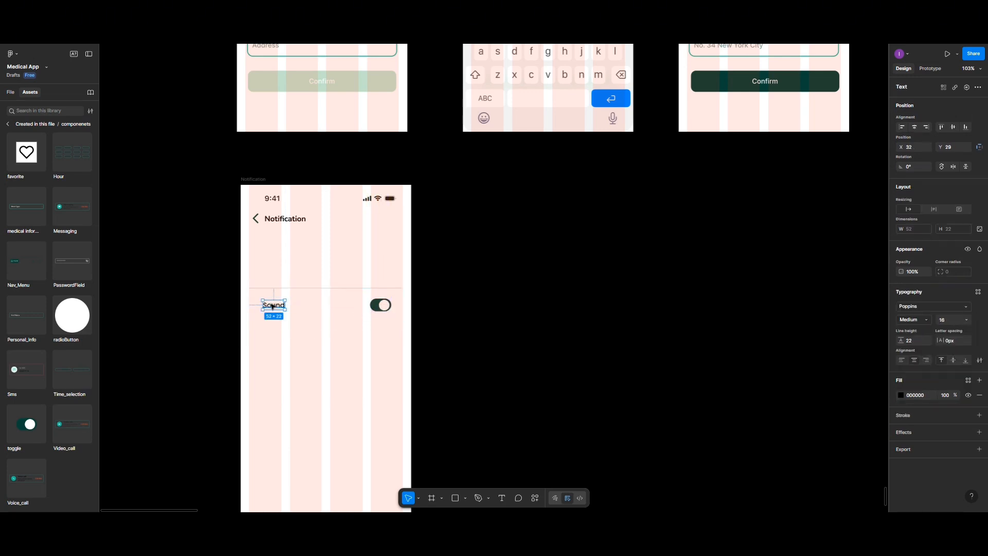
drag(273, 307, 258, 308)
drag(383, 306, 390, 307)
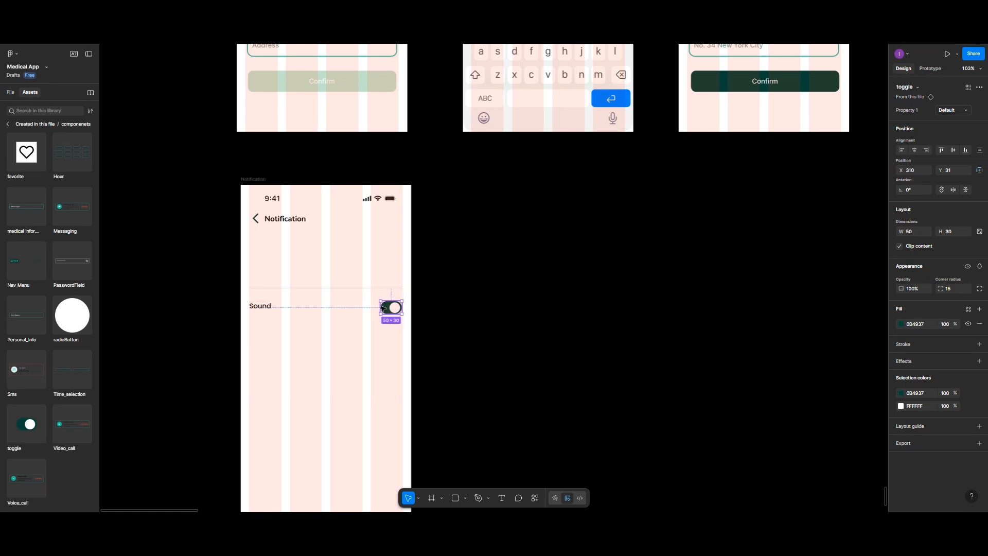
- Vertically center the toggle and the Sound label in the row frame, and move the row below the header at X 20, Y 127
click(953, 151)
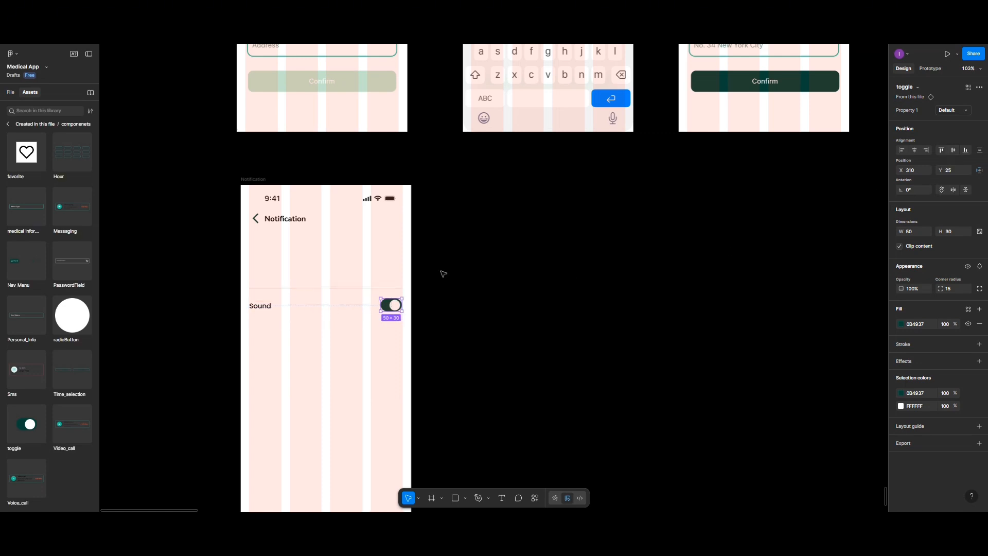
click(260, 305)
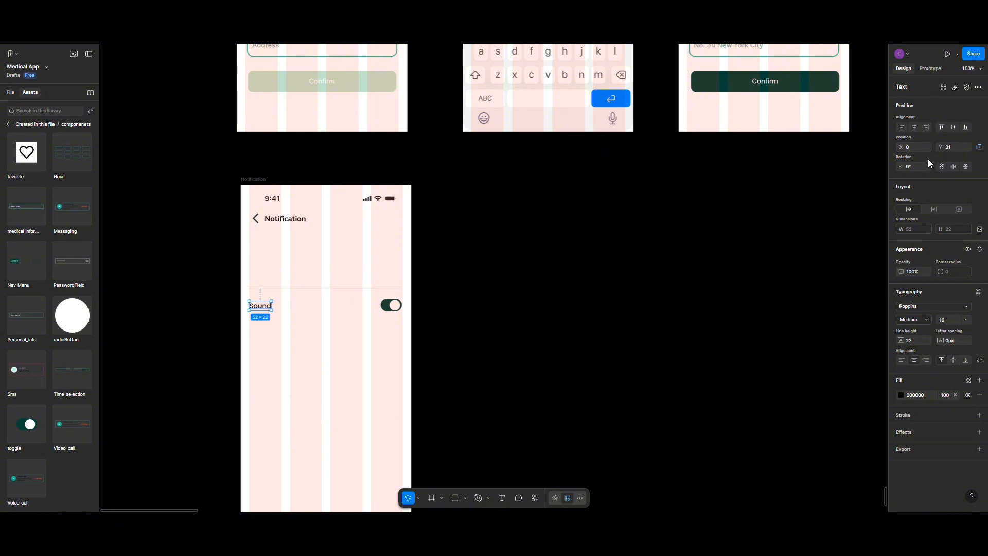
click(952, 127)
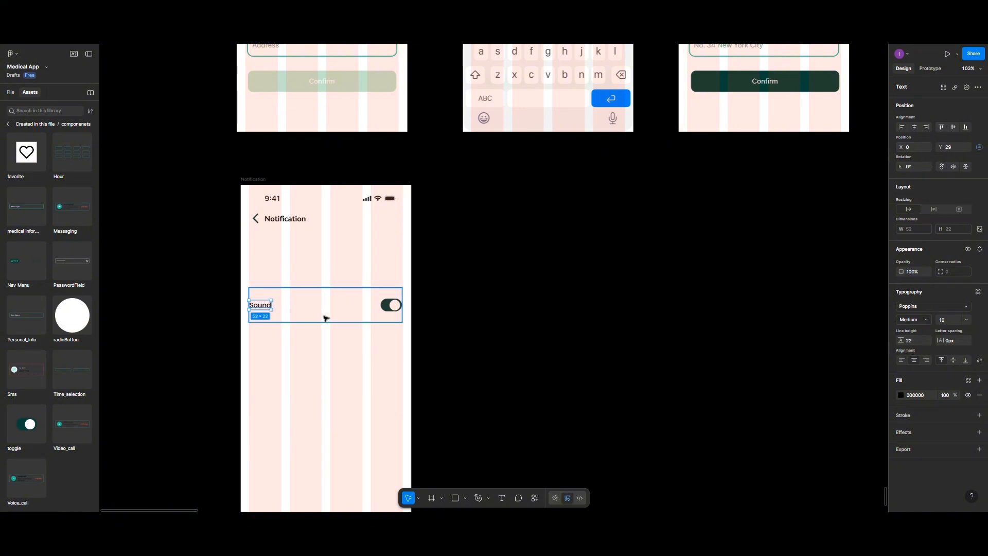
drag(326, 317, 324, 264)
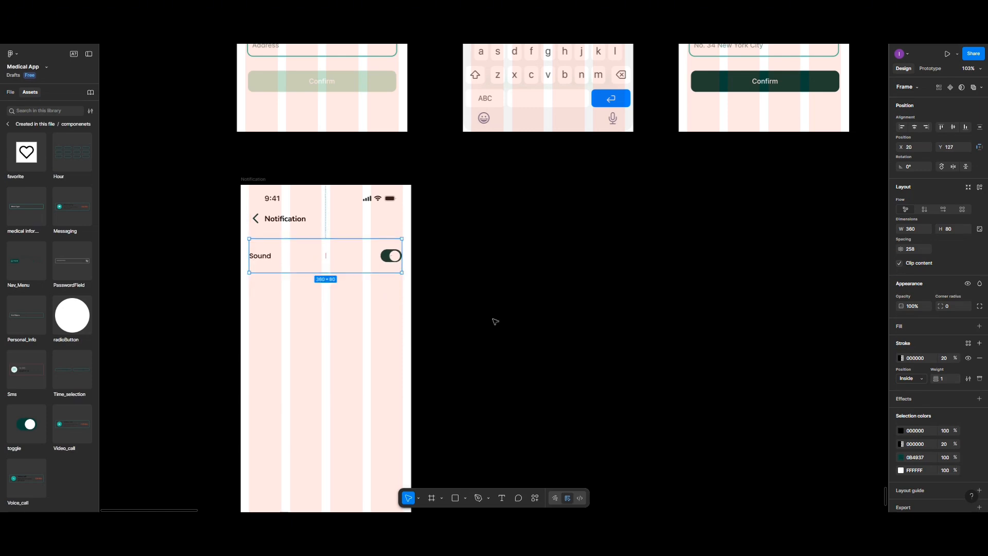
click(571, 326)
- Duplicate the Sound row directly beneath the original at about X 21, Y 207
click(322, 263)
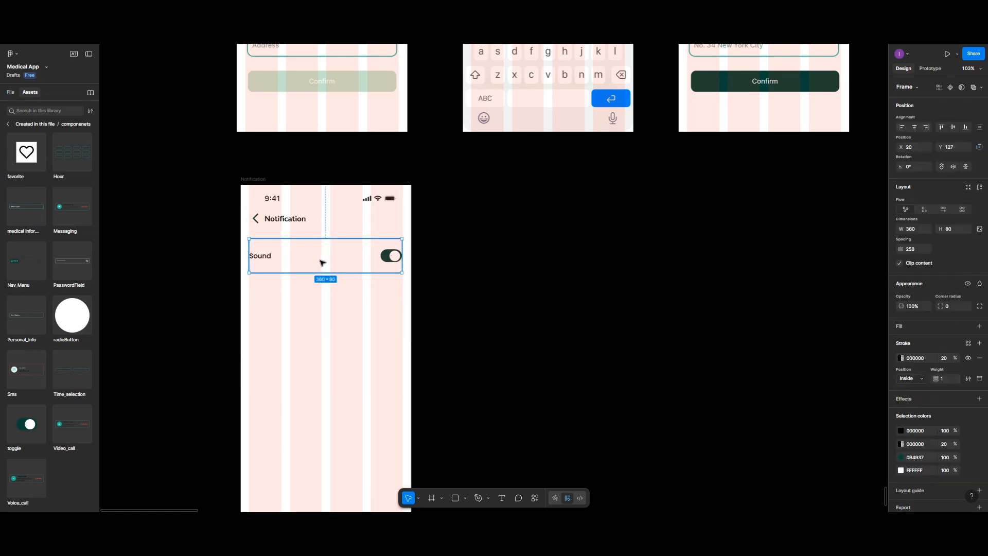
drag(322, 263, 325, 293)
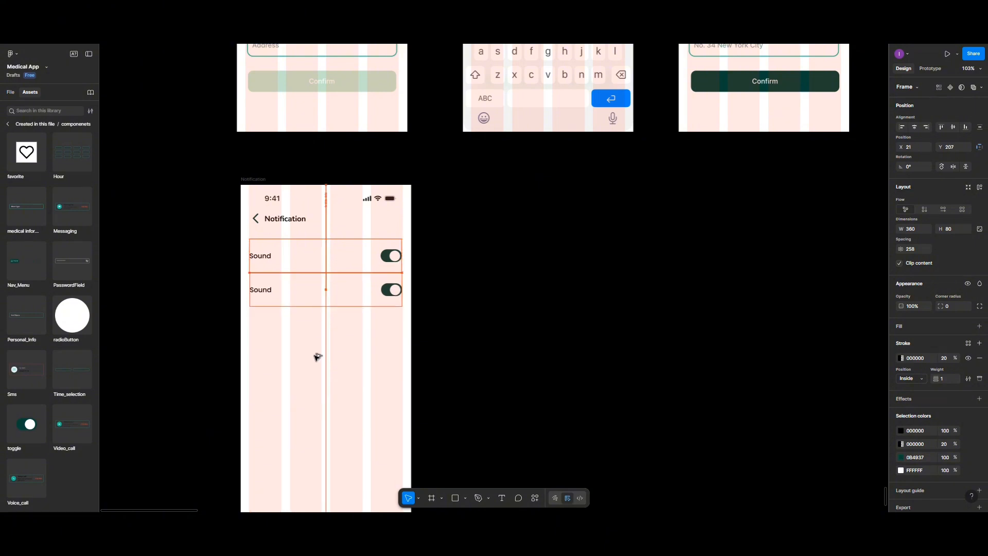
click(315, 377)
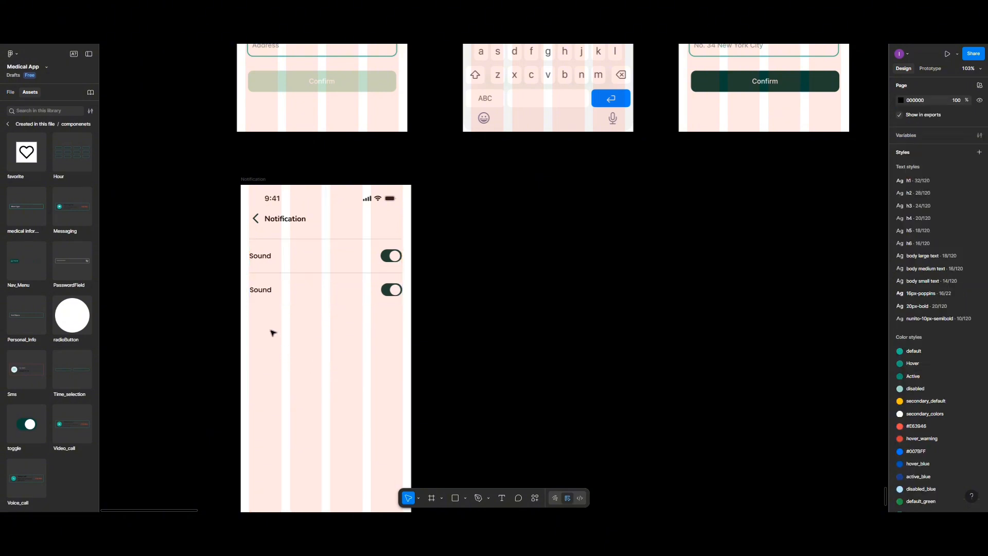
- Change the second row's label text to "Vibrate"
click(266, 292)
click(266, 292)
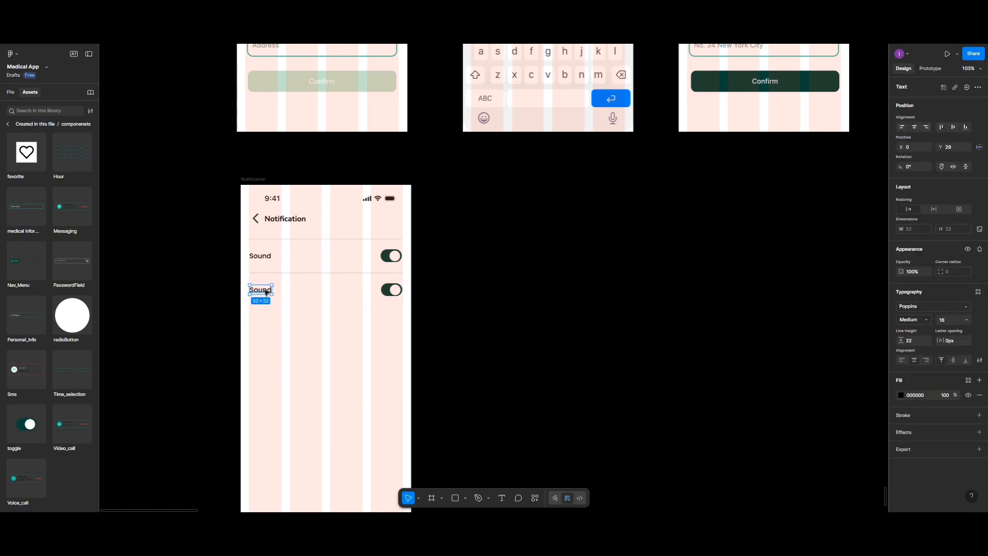
double_click(266, 292)
text(Vibrate)
key(Escape)
- Duplicate the Vibrate row twice, stacking the copies directly below it with the last one at X 20, Y 367
drag(264, 290, 319, 359)
click(285, 345)
click(312, 293)
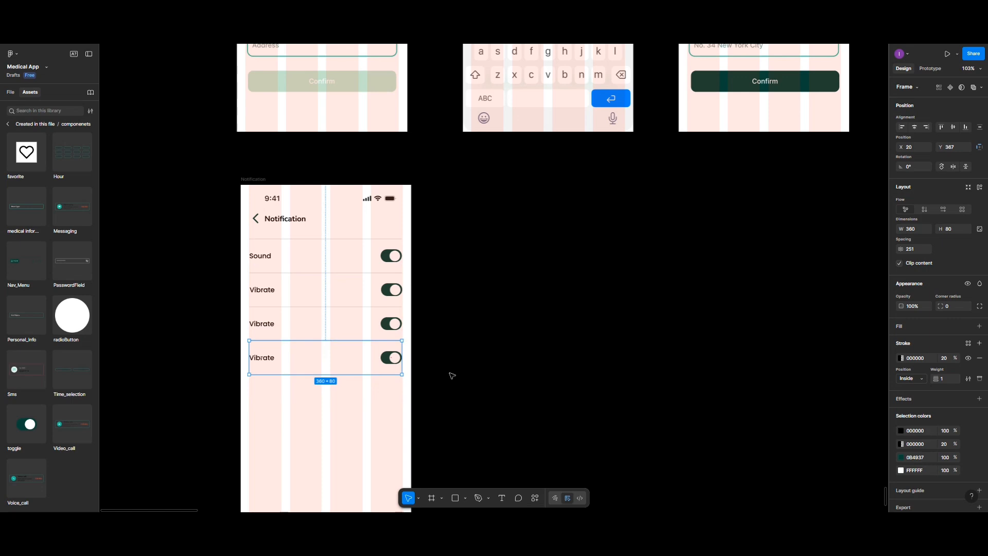
- Change the third row's label text to "new Updates"
double_click(266, 328)
double_click(265, 326)
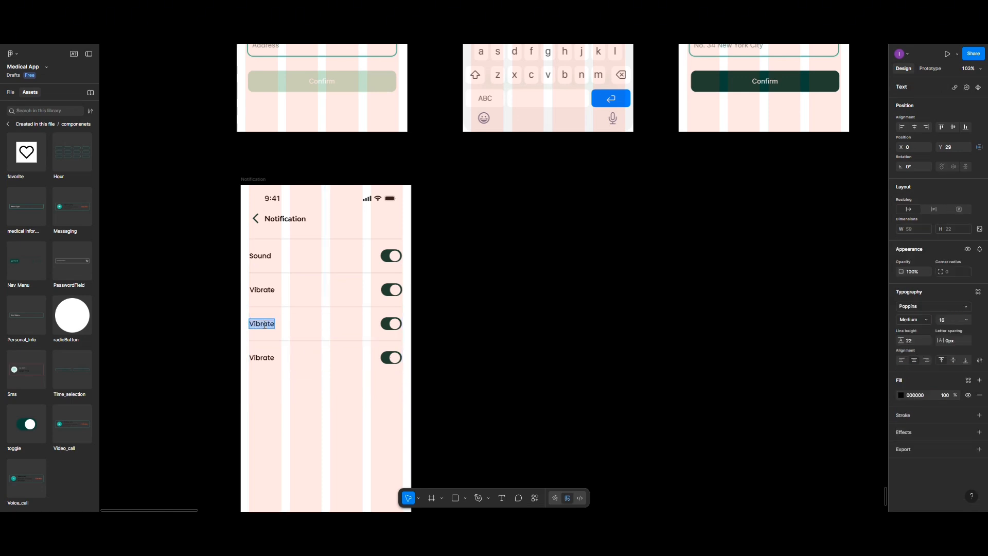
text(new Upat)
key(BackSpace)
key(BackSpace)
text(dates)
key(Escape)
drag(278, 326, 283, 326)
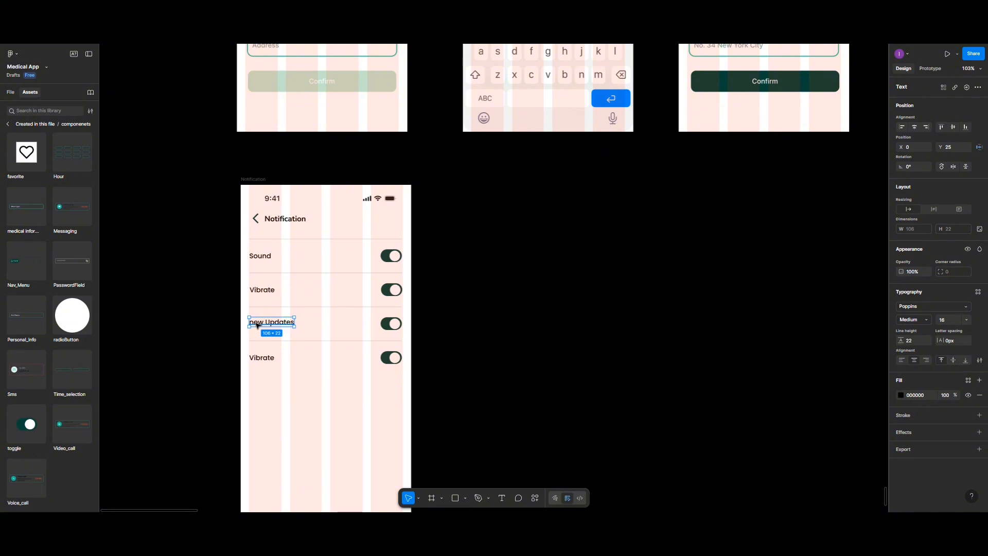
- Capitalise the first letter of the third row's label so that it reads "New Updates"
double_click(257, 325)
click(254, 322)
key(BackSpace)
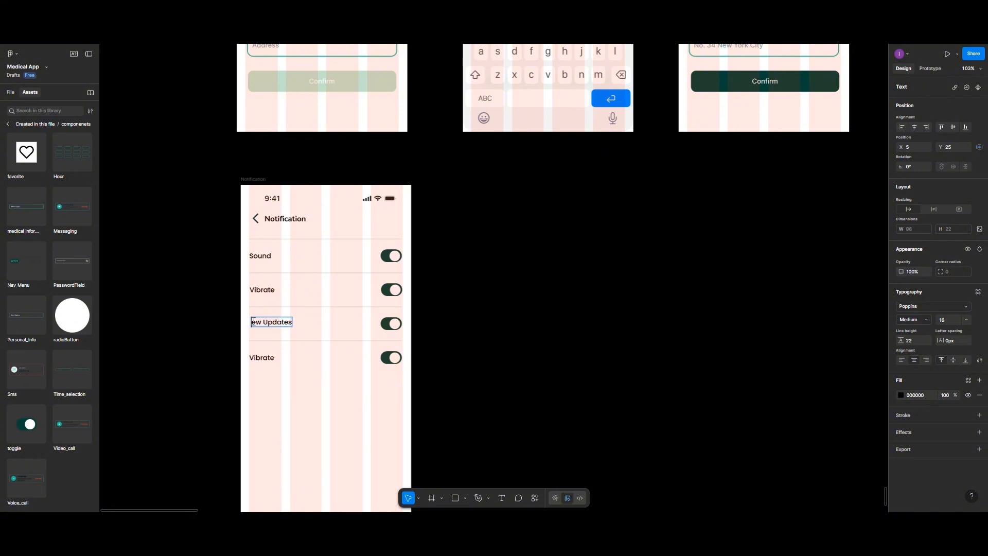
text(N)
- Change the fourth row's label text to "New Services"
click(264, 358)
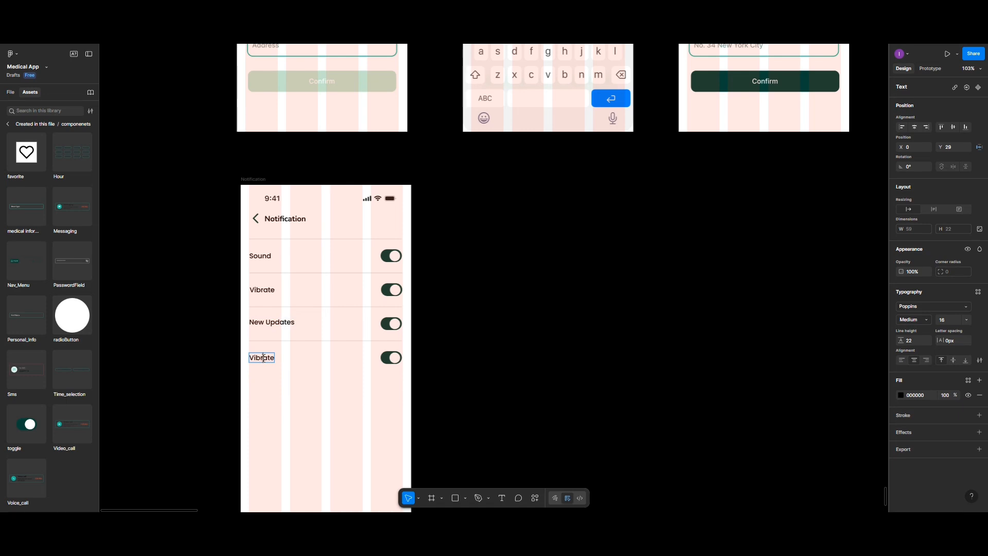
double_click(263, 358)
key(BackSpace)
text(New)
text( S)
text(ervi)
text(ces)
key(Escape)
drag(268, 363, 282, 363)
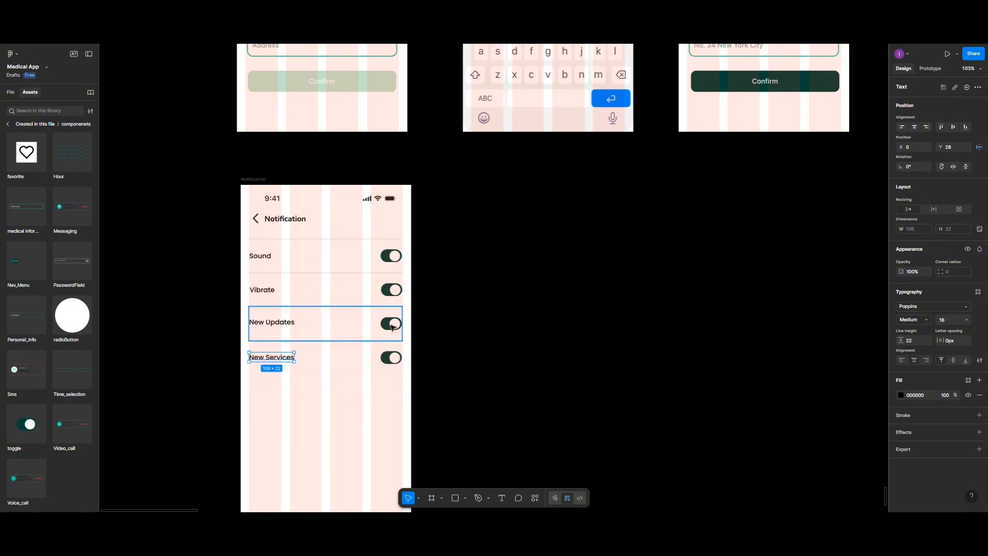
- Try to slide the knob inside the New Updates row's toggle instance toward its left end
click(393, 359)
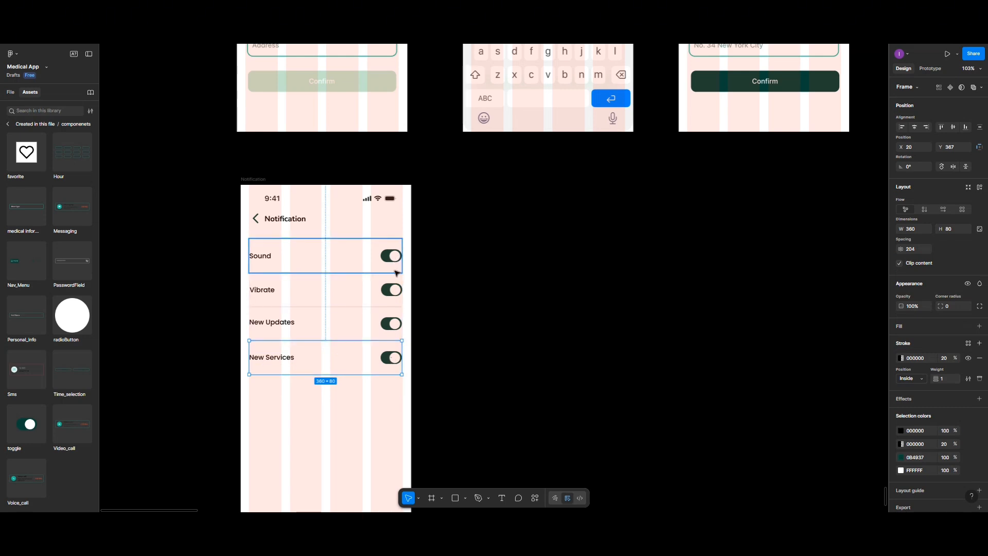
double_click(390, 328)
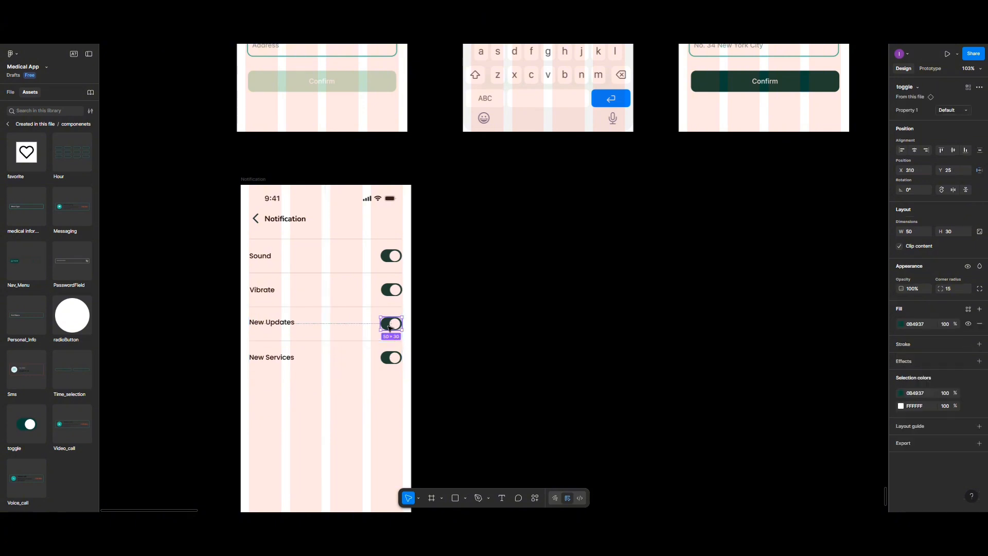
scroll(394, 324, up, 5)
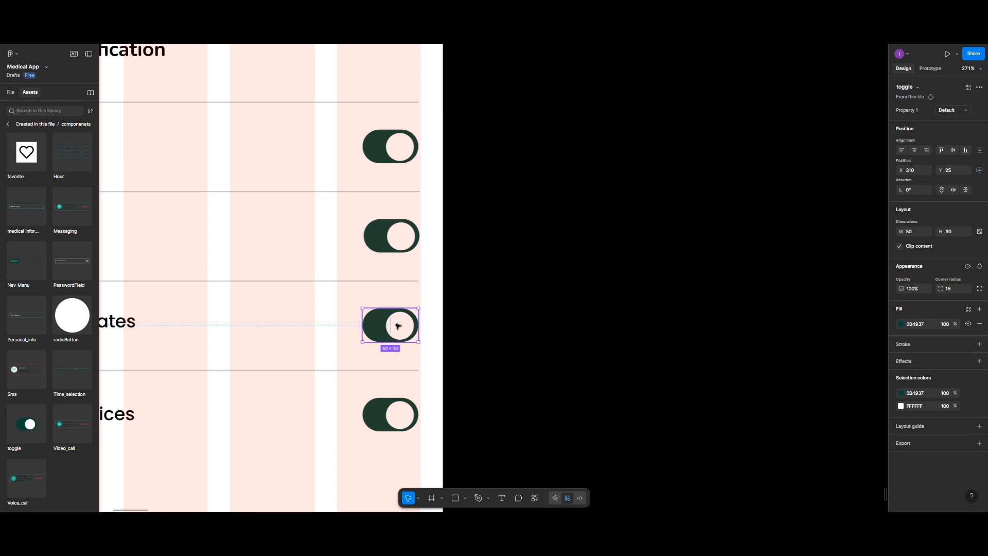
double_click(395, 325)
click(375, 327)
double_click(401, 327)
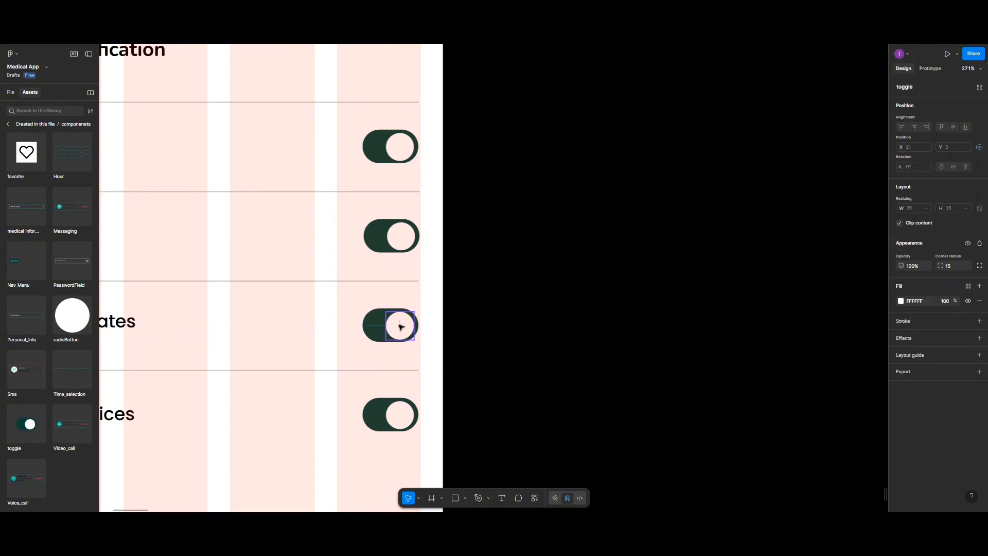
mouse_move(397, 325)
mouse_down()
mouse_move(388, 326)
mouse_move(405, 325)
mouse_move(371, 323)
mouse_move(393, 328)
mouse_up()
double_click(403, 324)
double_click(393, 327)
double_click(385, 321)
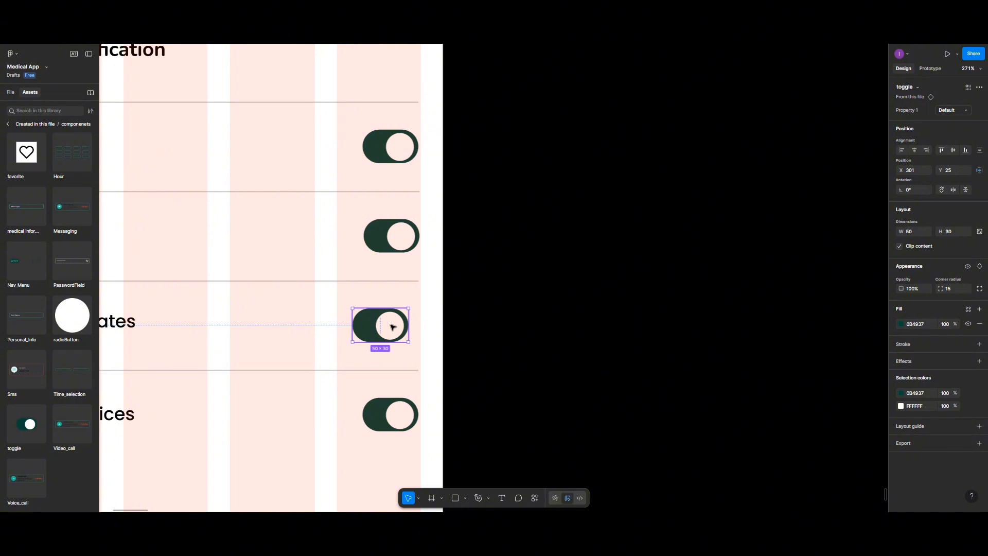
- Detach the New Updates toggle from its component and move its knob to the left end, at X 4, Y 2
click(969, 88)
click(979, 87)
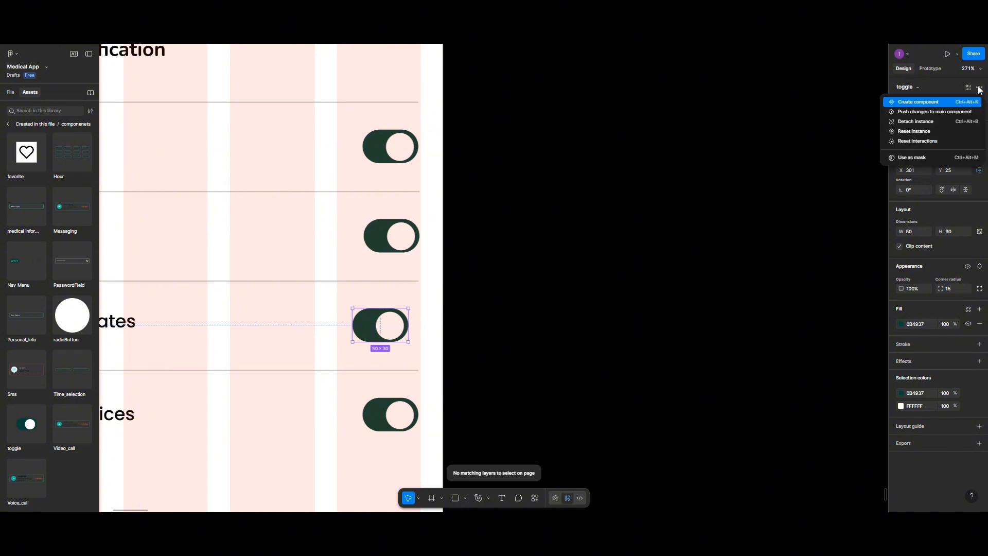
click(911, 124)
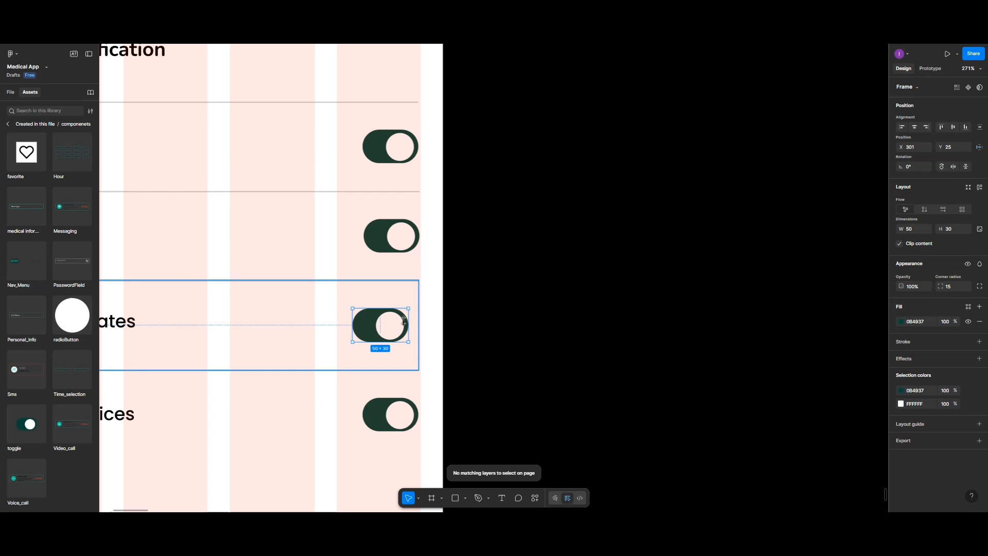
click(496, 333)
click(393, 330)
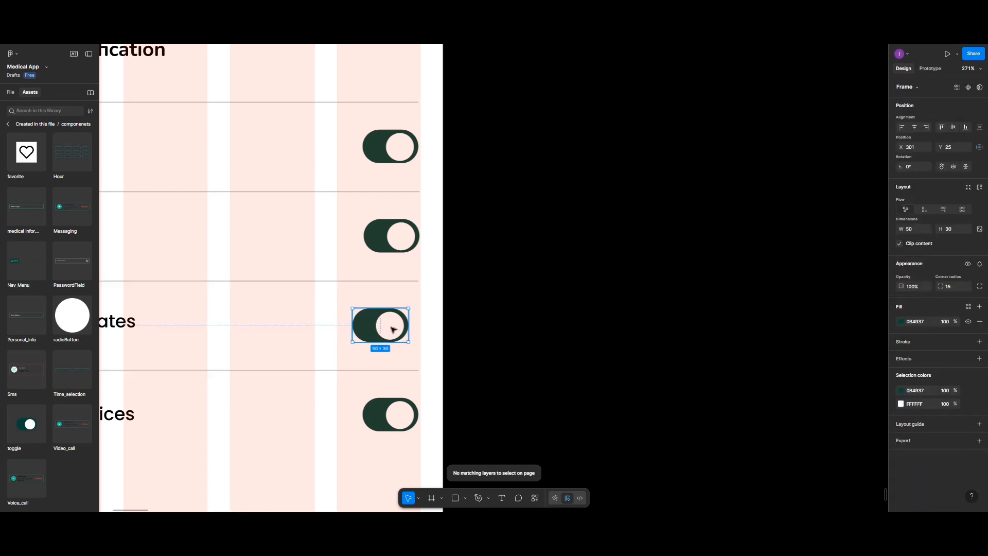
double_click(393, 330)
drag(392, 330, 374, 327)
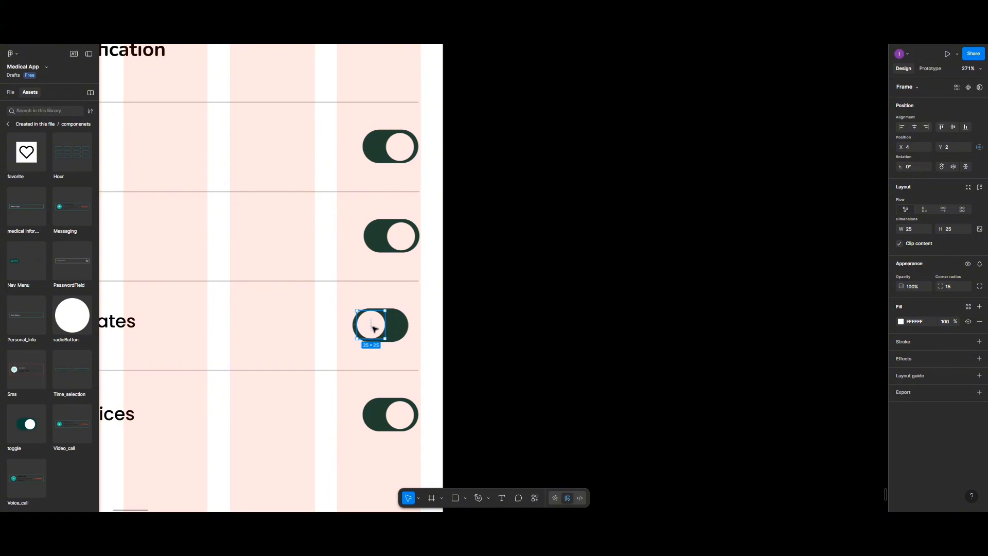
click(402, 328)
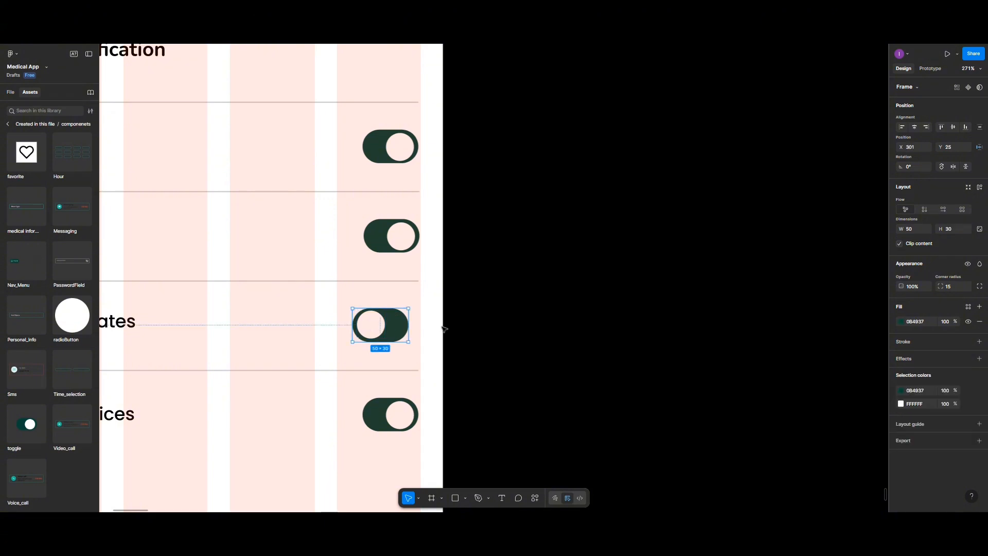
- Delete the toggle from the New Services row
click(389, 422)
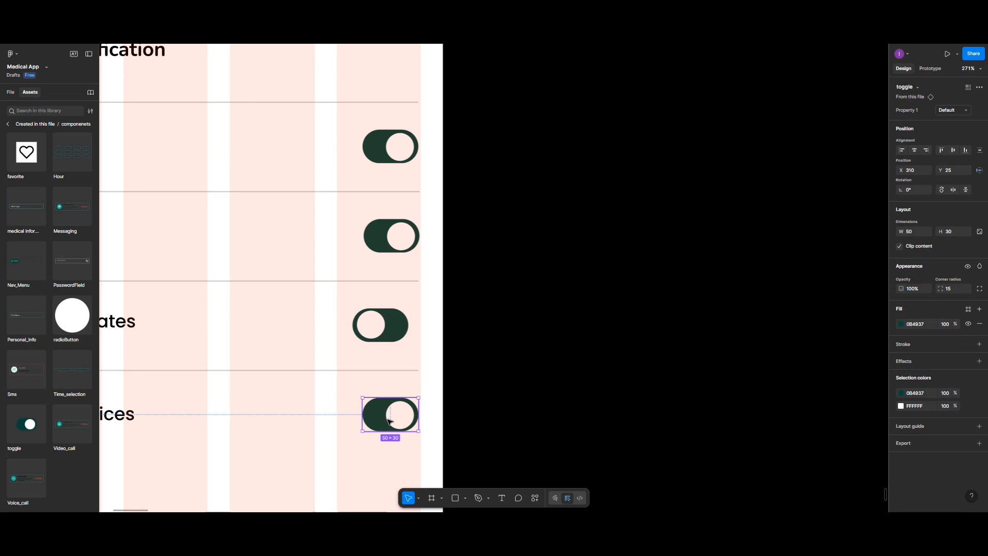
key(Escape)
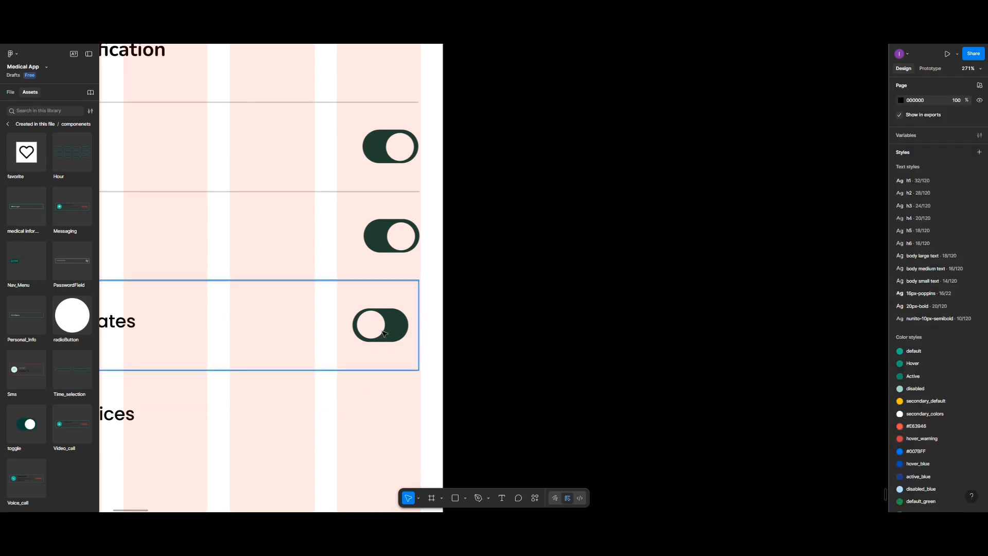
- Apply the "disabled" color style to the New Updates toggle's dark green background
click(384, 333)
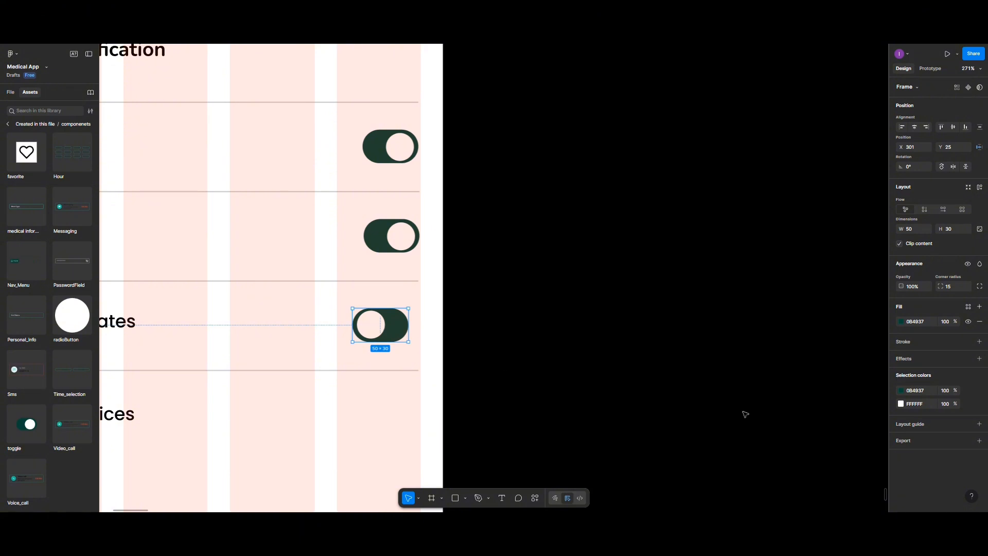
click(902, 390)
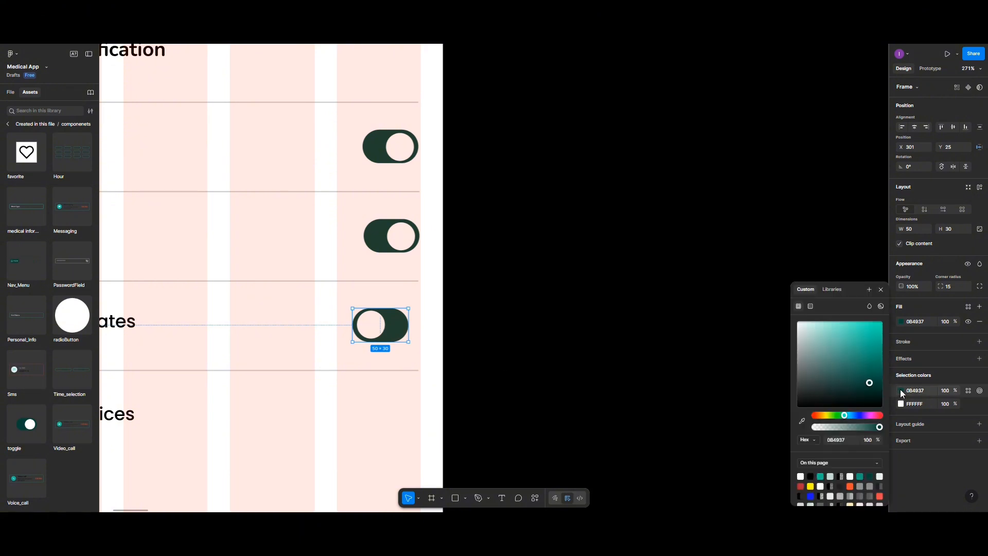
click(831, 289)
click(818, 381)
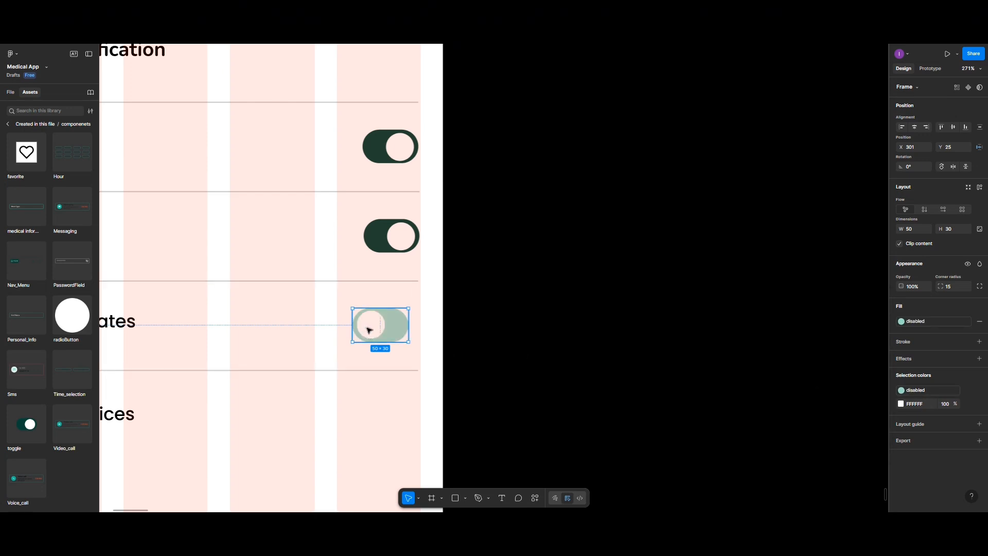
- Change the fill of the New Updates toggle's knob to the light gray EBEDF0
click(369, 330)
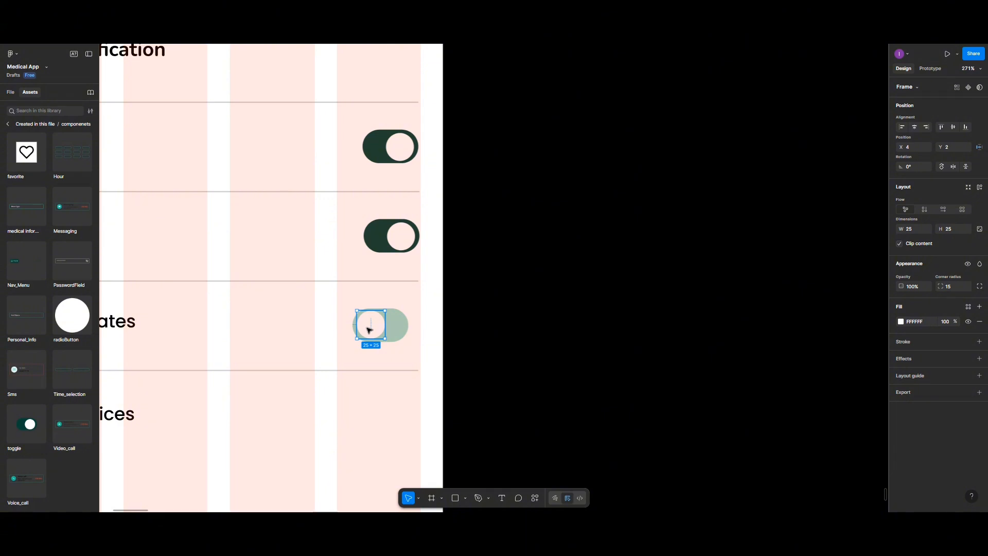
scroll(369, 330, down, 2)
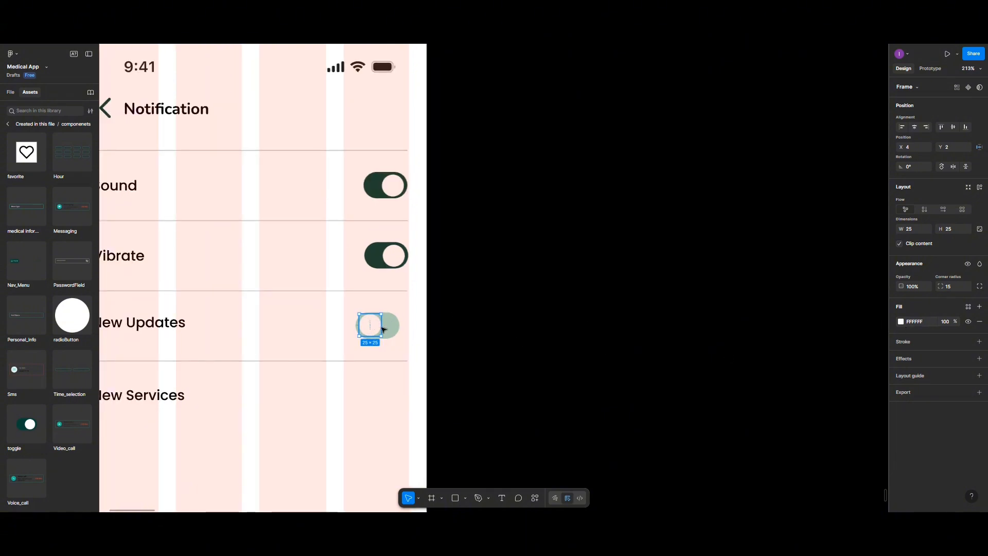
click(901, 322)
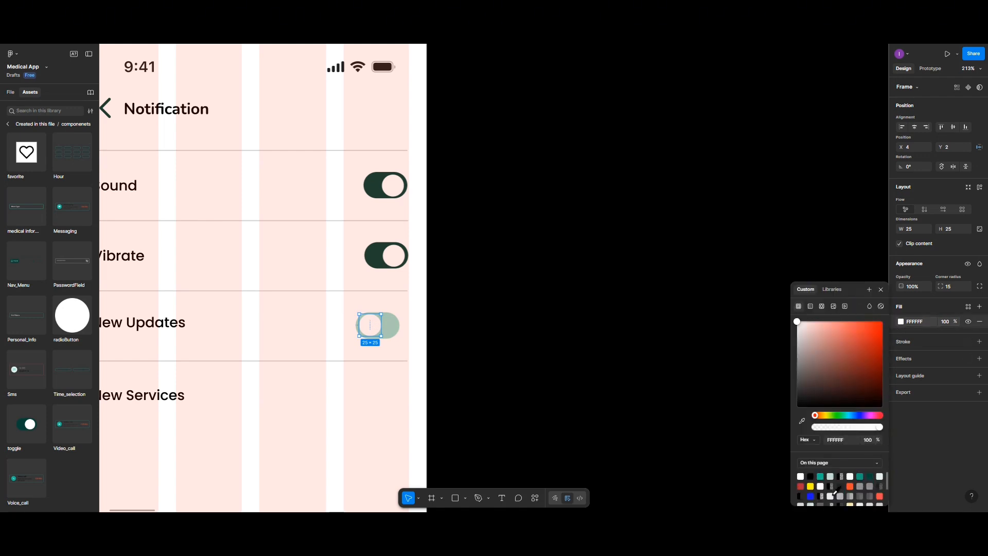
click(840, 495)
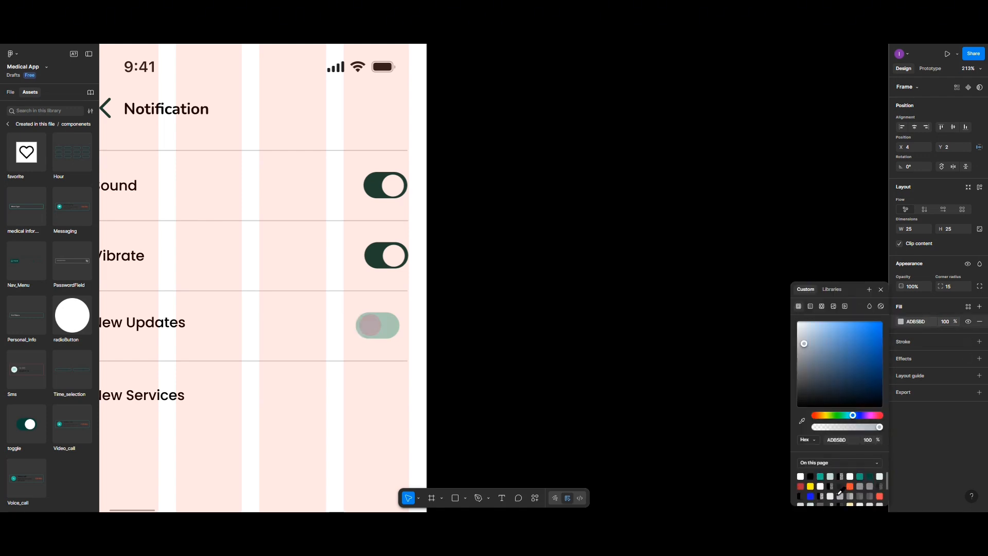
scroll(840, 486, down, 1)
click(830, 476)
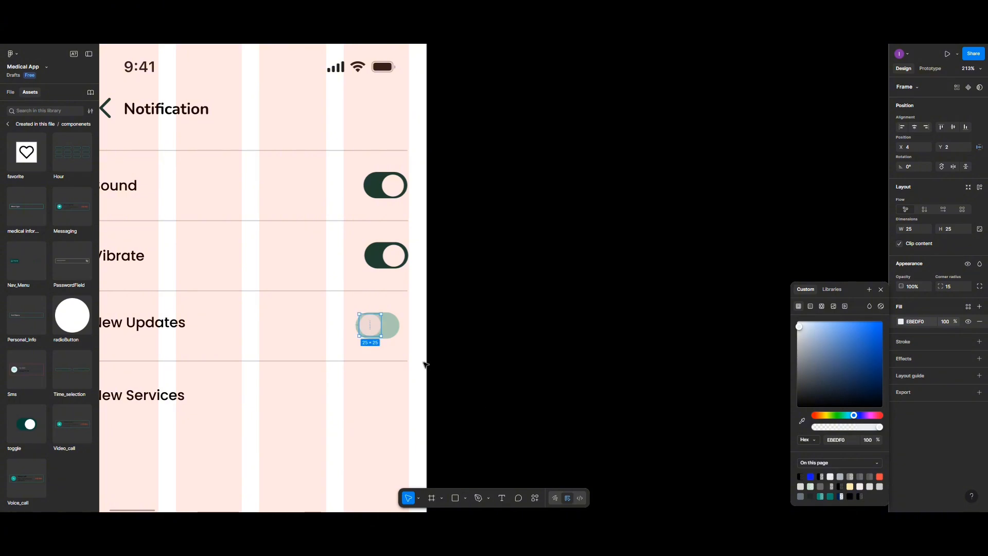
click(428, 316)
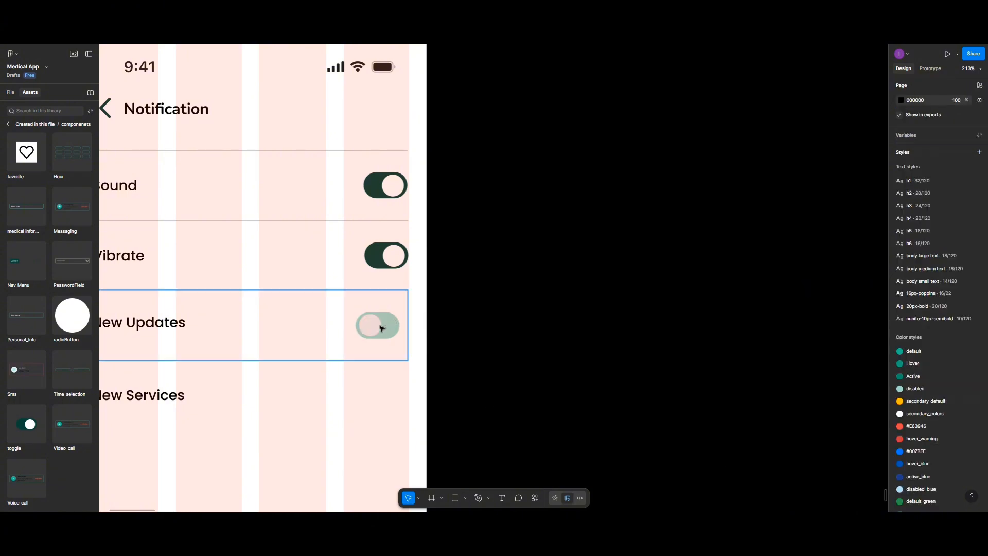
- Move the disabled toggle to the right end of the New Updates row, at about X 310, Y 21
click(382, 328)
drag(381, 328, 391, 397)
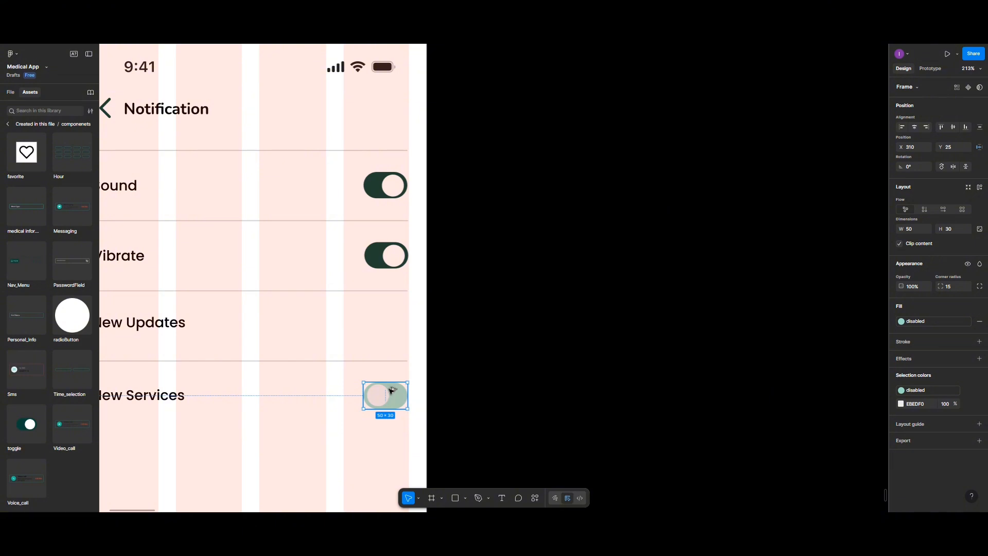
drag(393, 397, 394, 324)
click(496, 312)
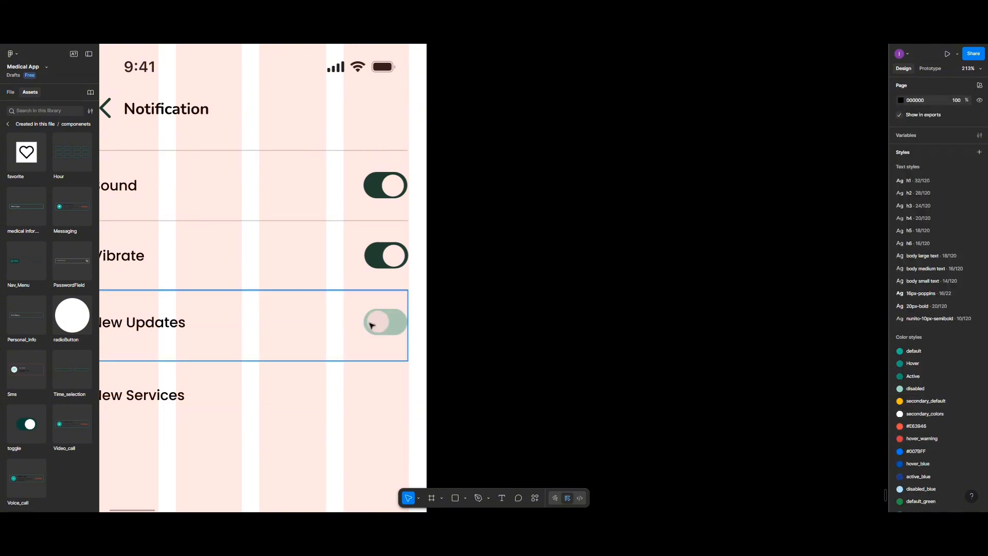
- Duplicate the disabled toggle into the New Services row at X 310 and center it vertically
click(391, 326)
click(392, 327)
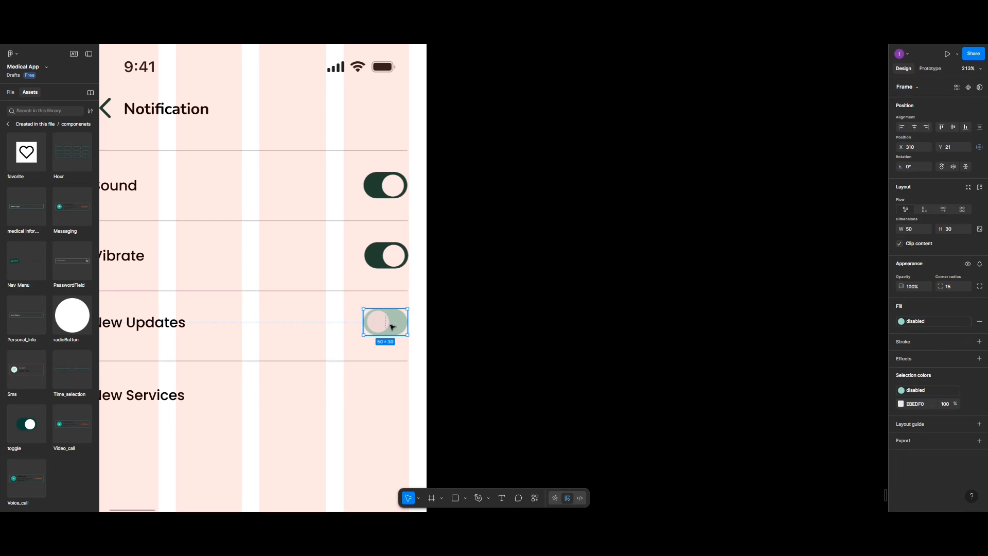
drag(392, 327, 391, 399)
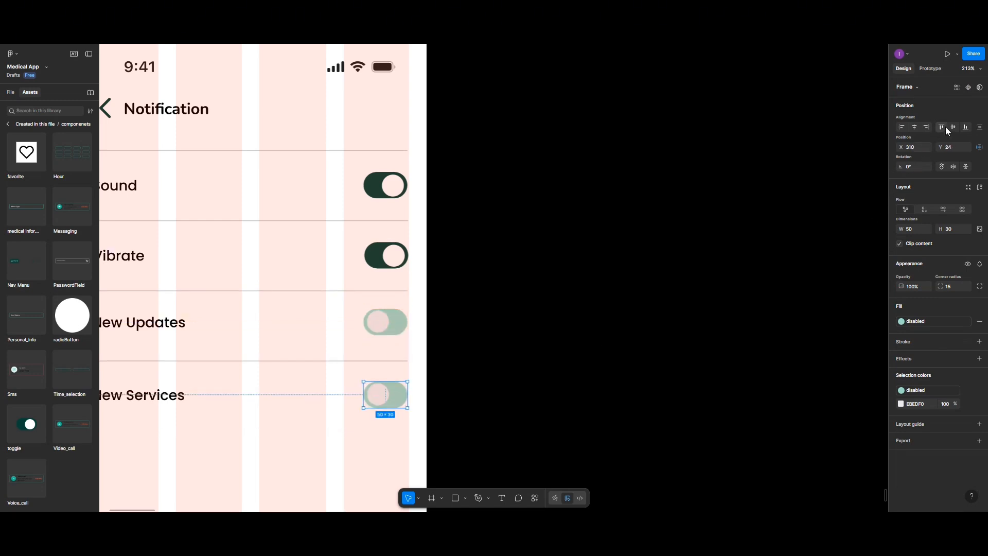
- Center the New Updates row's toggle and label vertically within the row
click(395, 325)
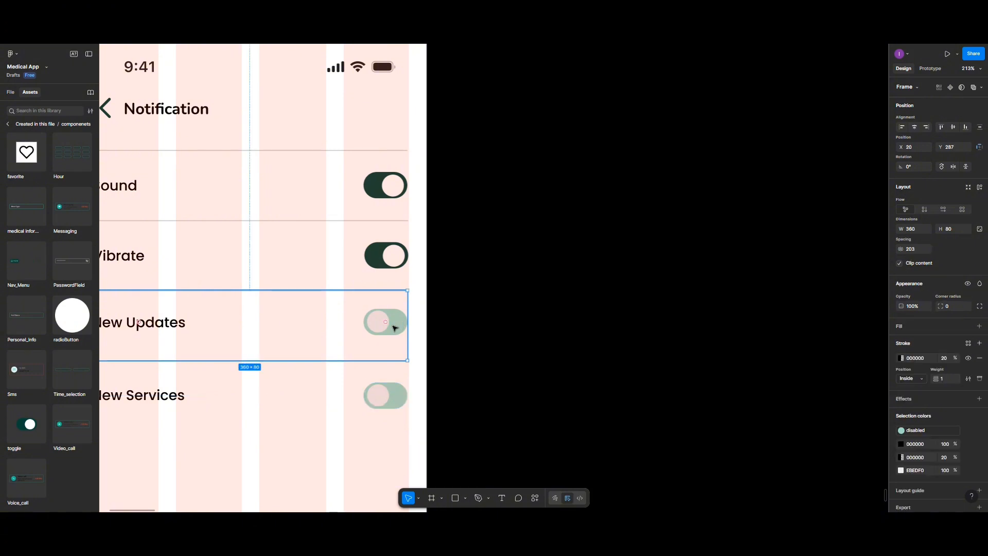
click(395, 328)
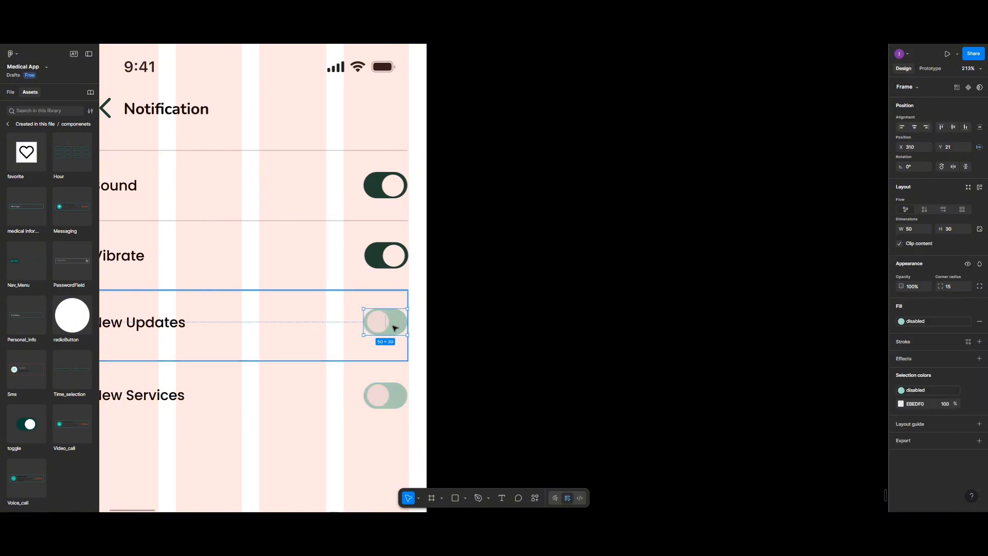
click(954, 127)
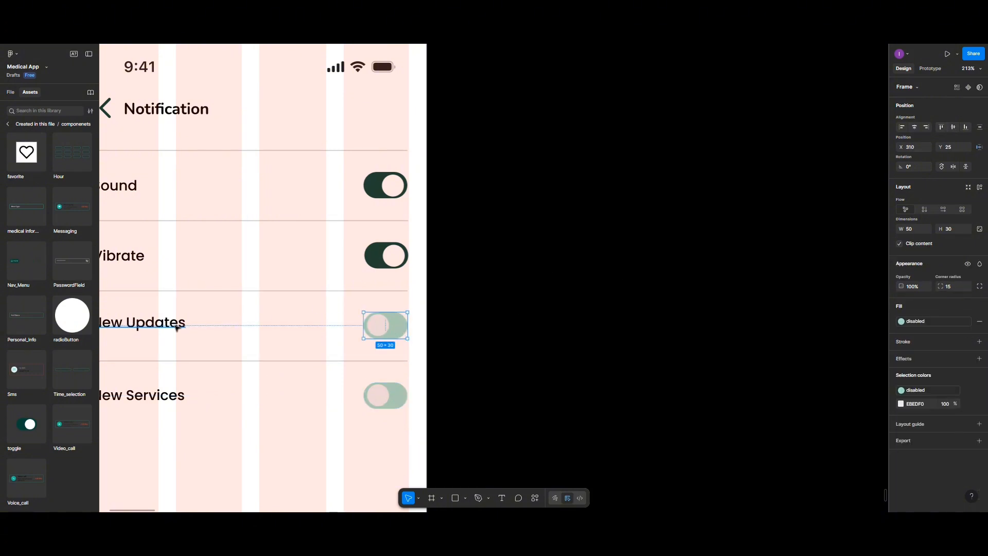
scroll(176, 327, left, 5)
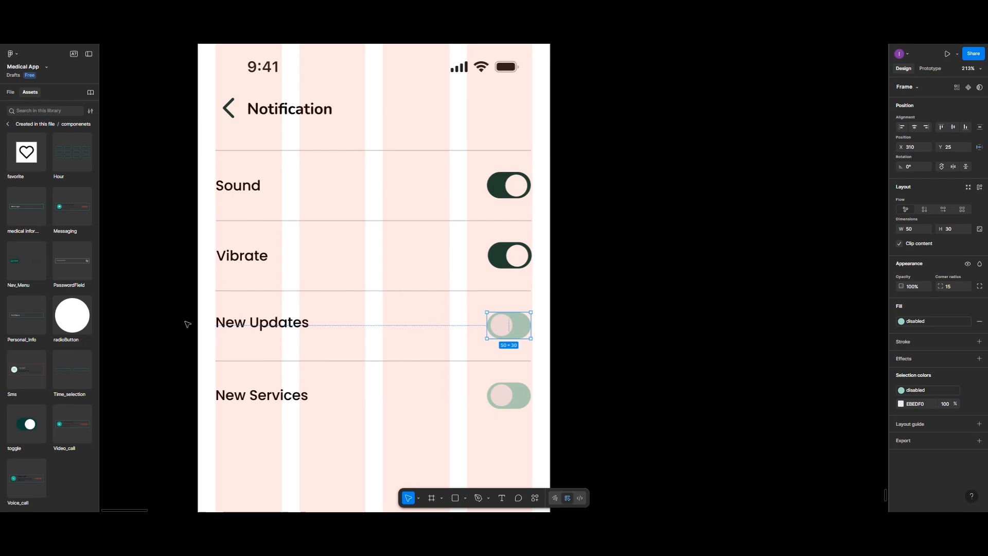
double_click(243, 323)
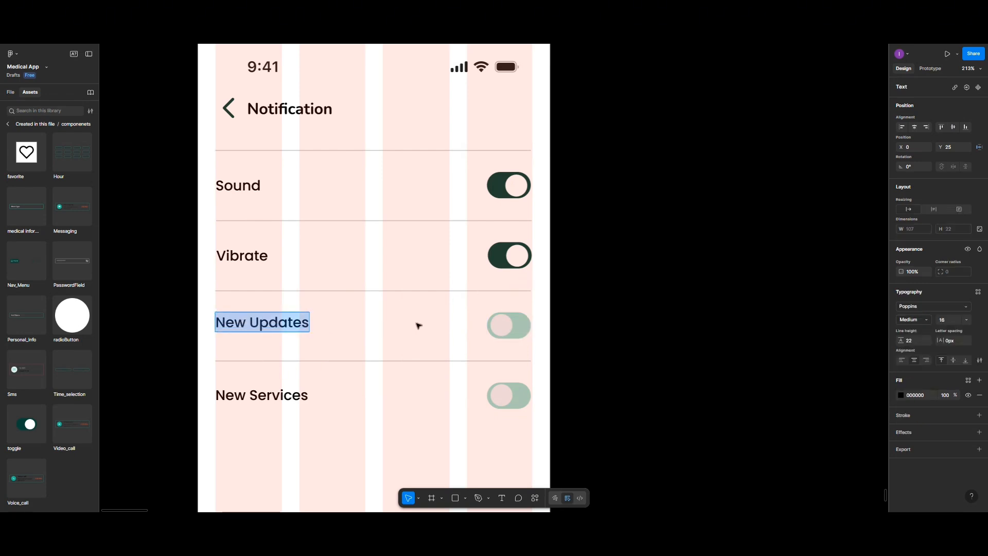
key(Escape)
click(953, 127)
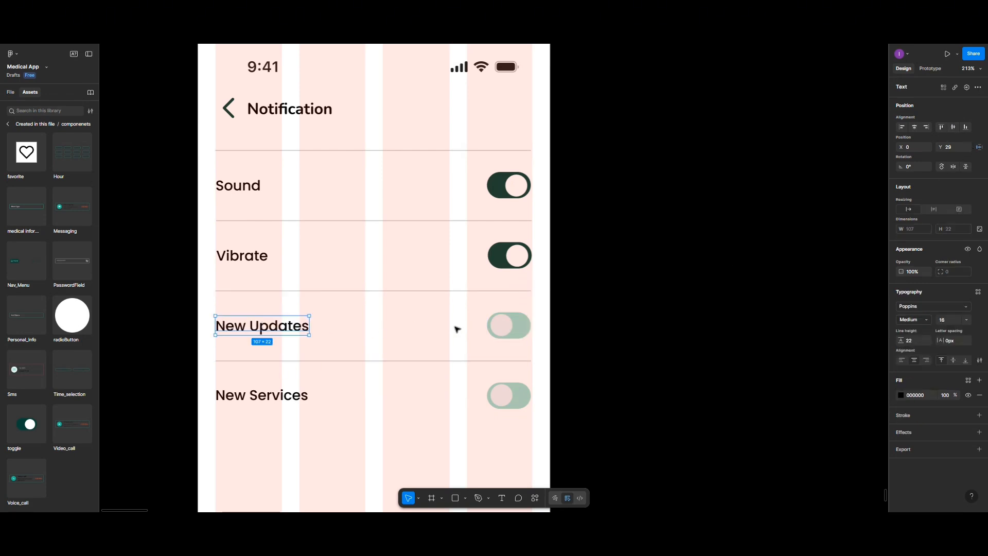
- Center the New Services label vertically within its row and select the Vibrate label
click(296, 399)
click(296, 400)
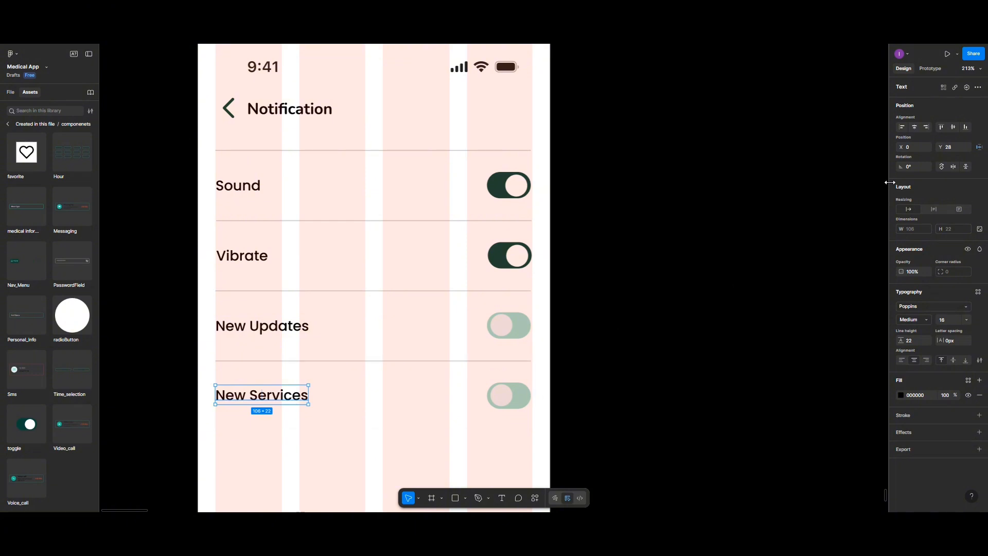
click(954, 127)
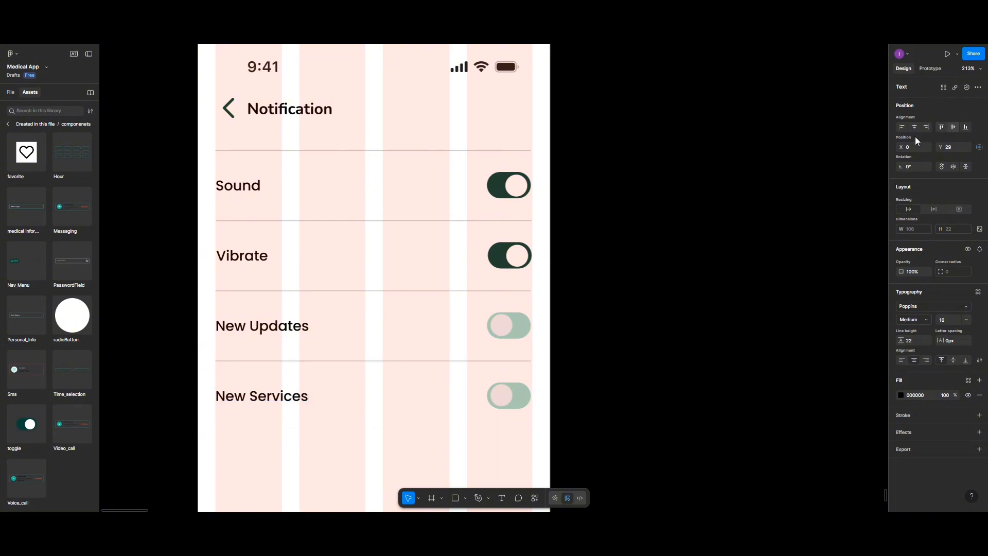
click(252, 255)
click(252, 256)
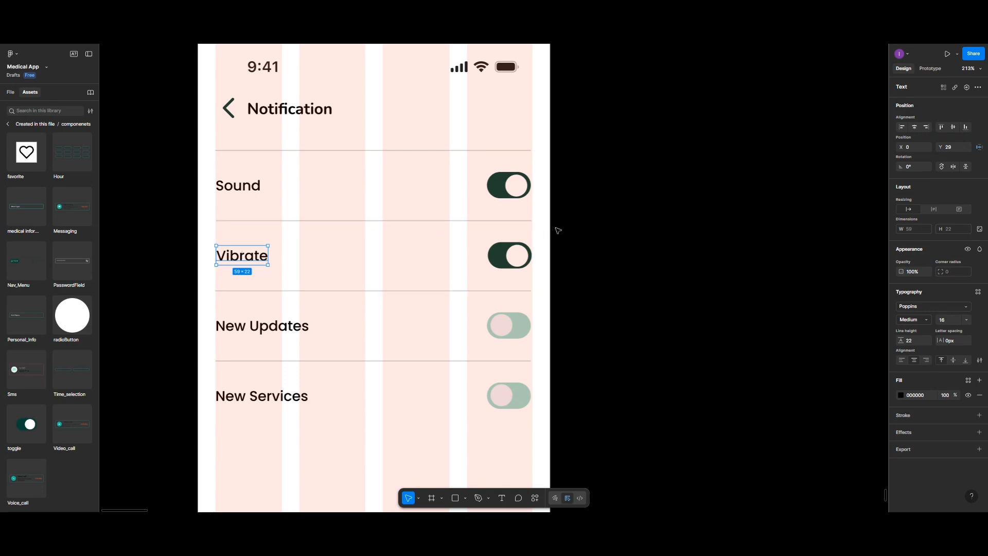
- Preview the Notification frame as a prototype, try out the Vibrate and Sound toggles, and close the preview
scroll(558, 230, down, 5)
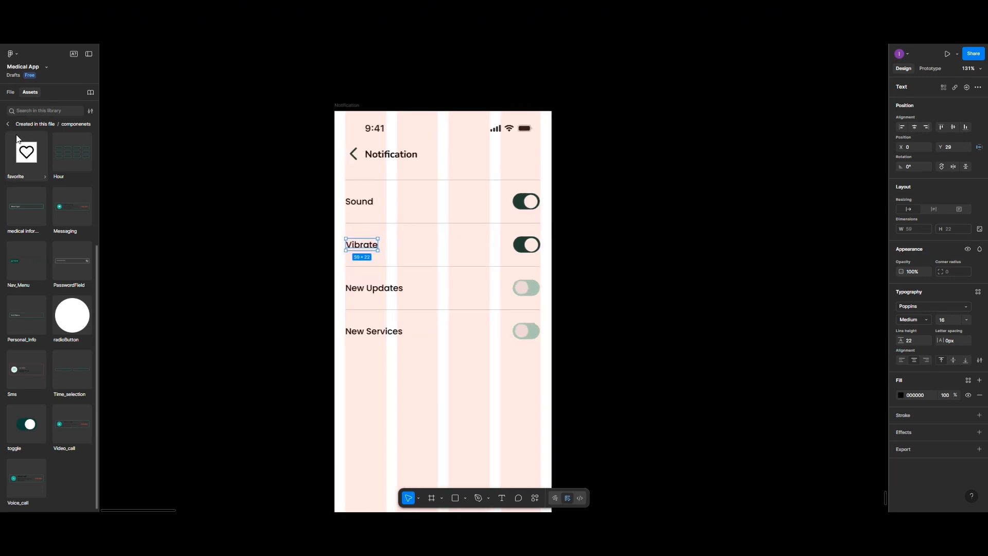
click(347, 105)
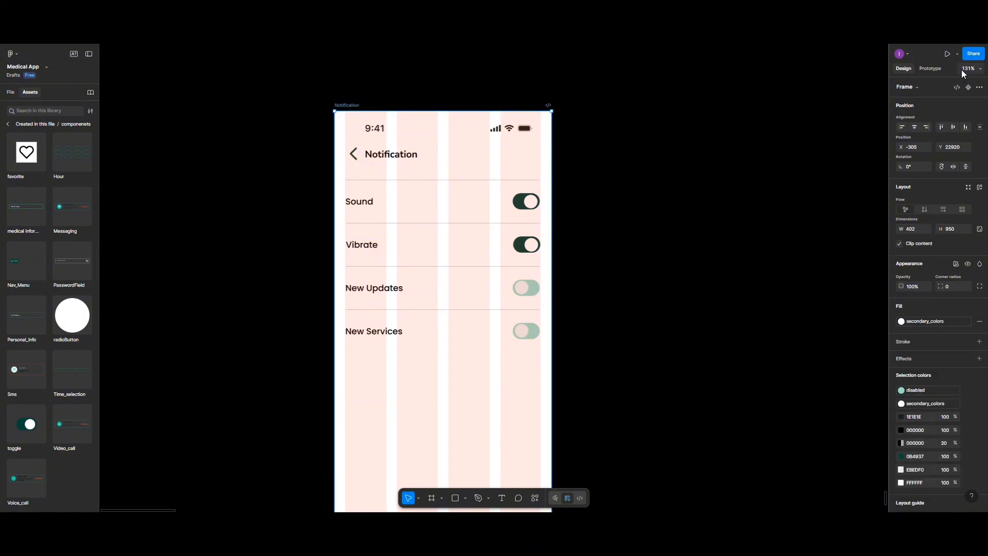
click(958, 54)
click(926, 79)
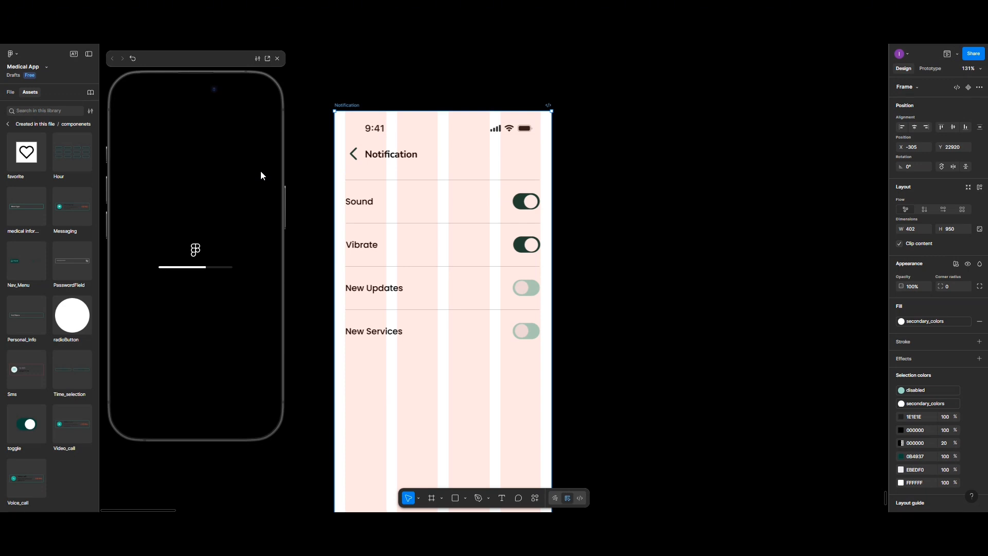
scroll(498, 242, down, 3)
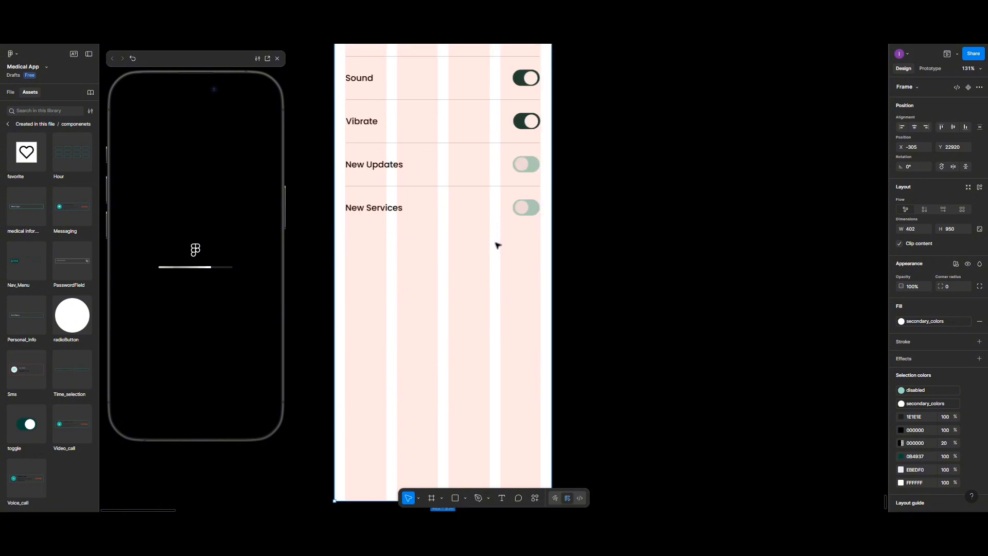
scroll(497, 245, up, 3)
scroll(498, 245, up, 1)
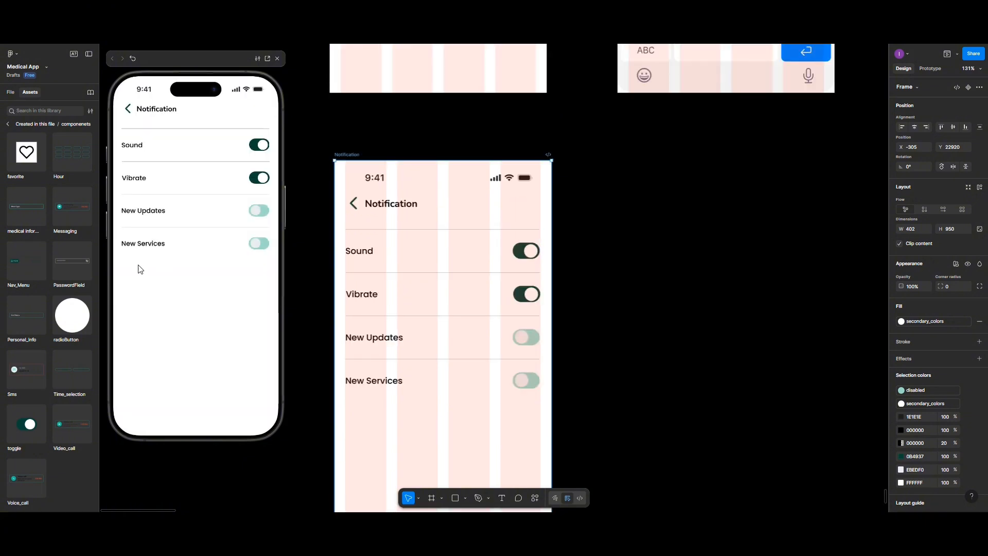
click(261, 178)
click(260, 178)
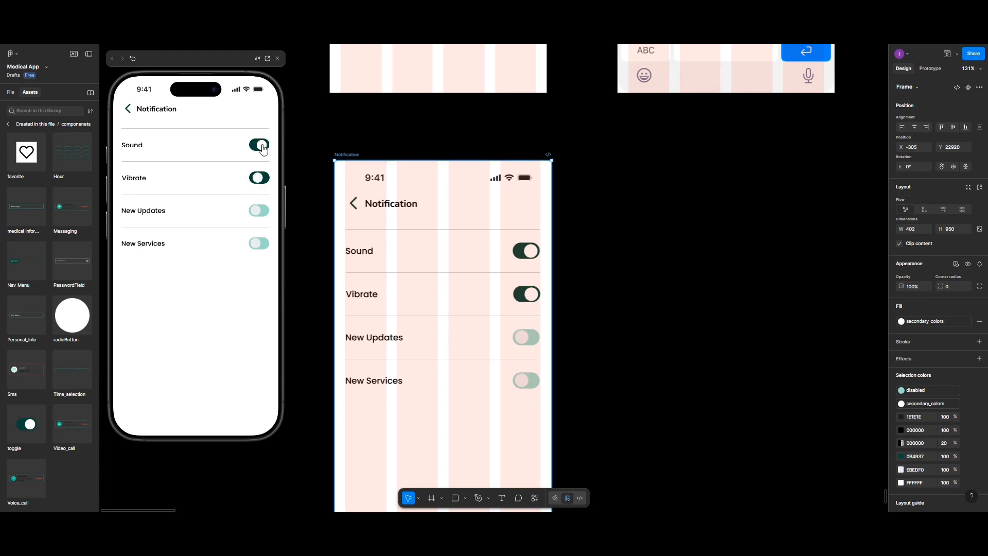
click(261, 146)
click(262, 147)
click(278, 59)
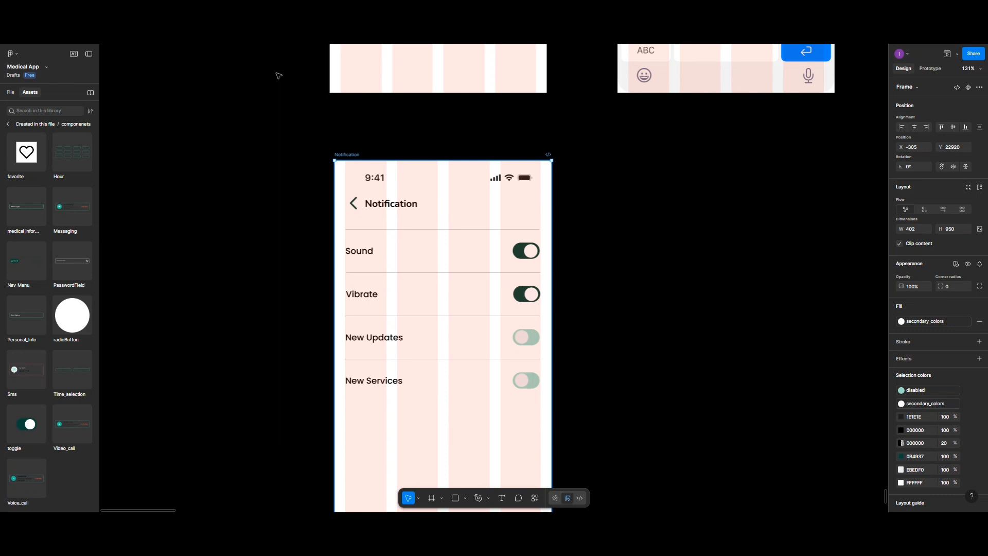
- Move the header's back arrow to X 14, Y 64, in line with the Notification title
click(352, 207)
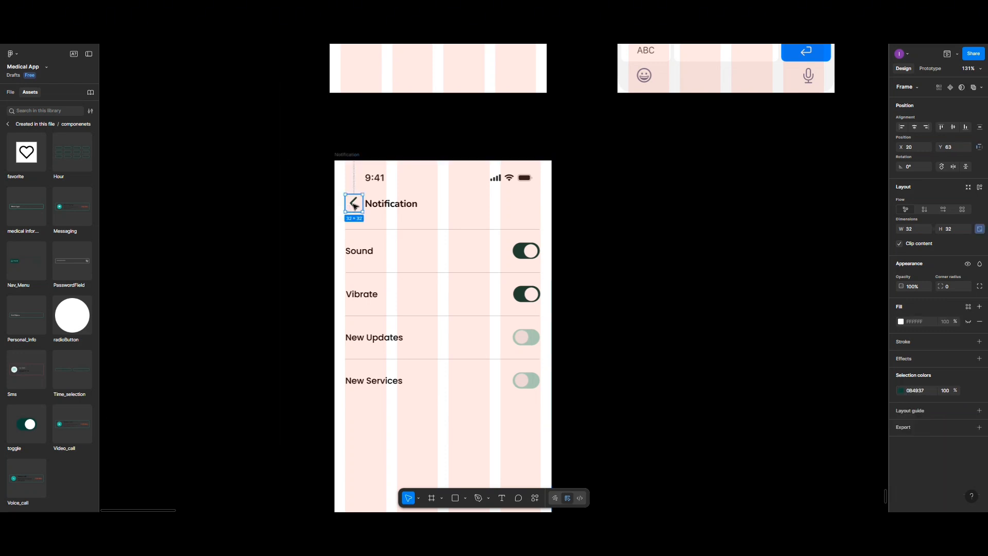
drag(353, 205, 350, 205)
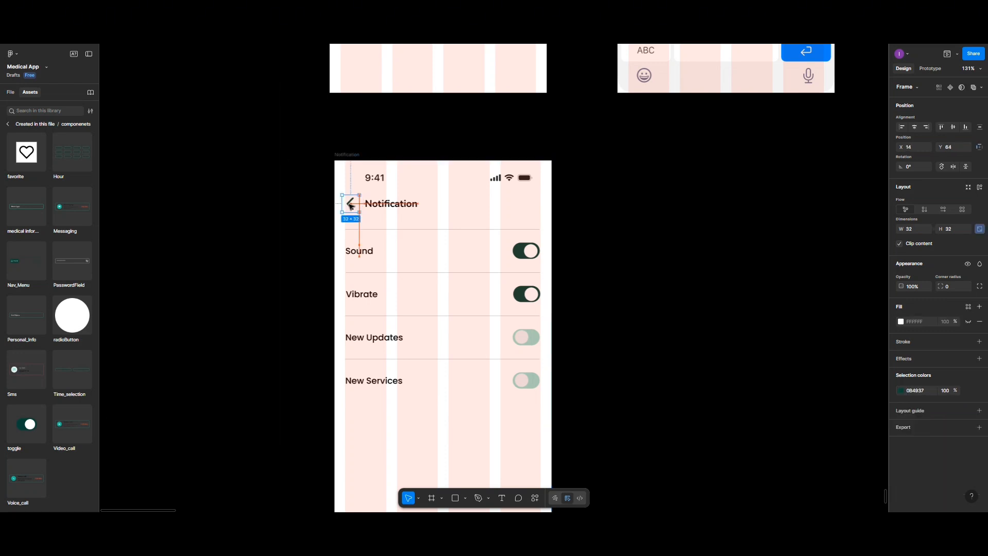
click(606, 231)
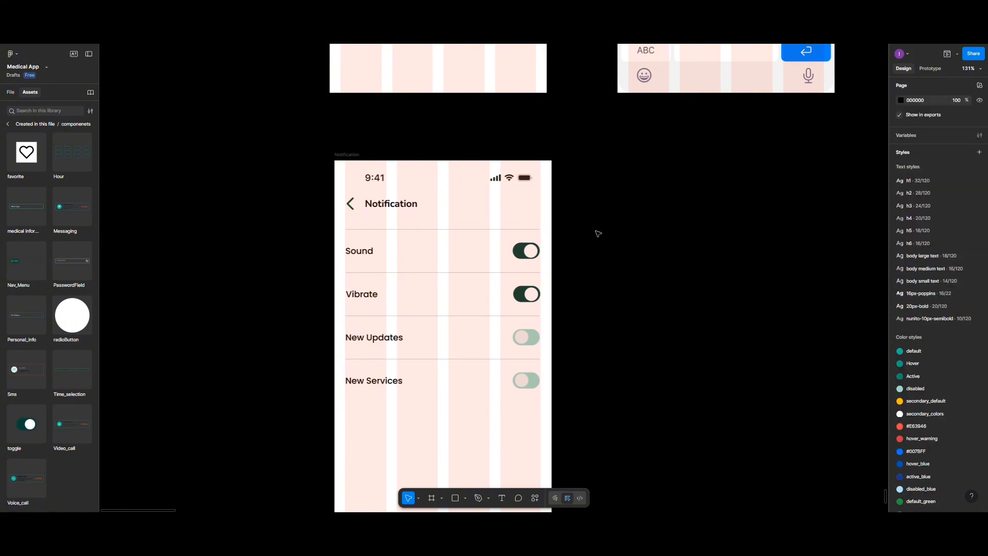
- Align the Sound, Vibrate, New Updates and New Services rows on their horizontal centers and group them
click(403, 260)
shift+click(401, 297)
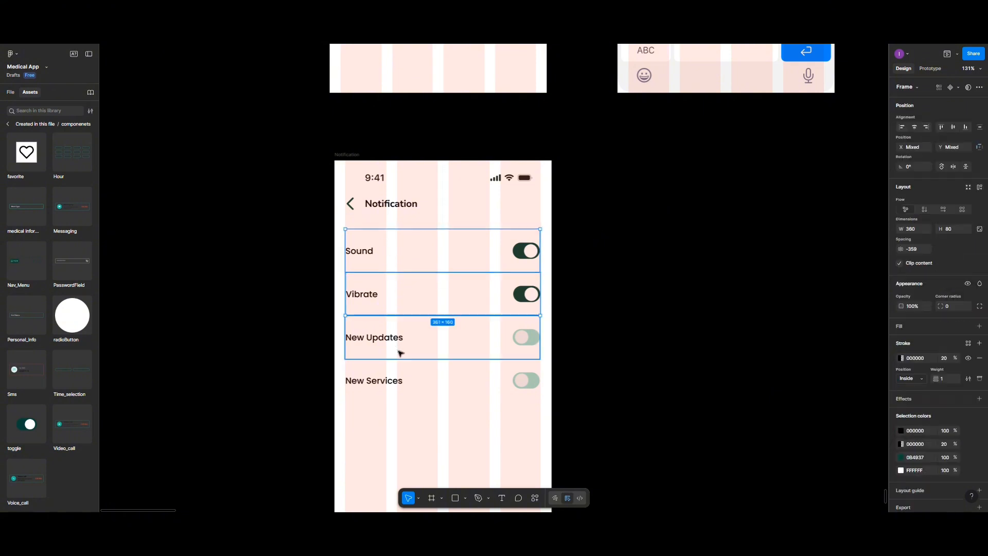
shift+click(401, 354)
shift+click(399, 379)
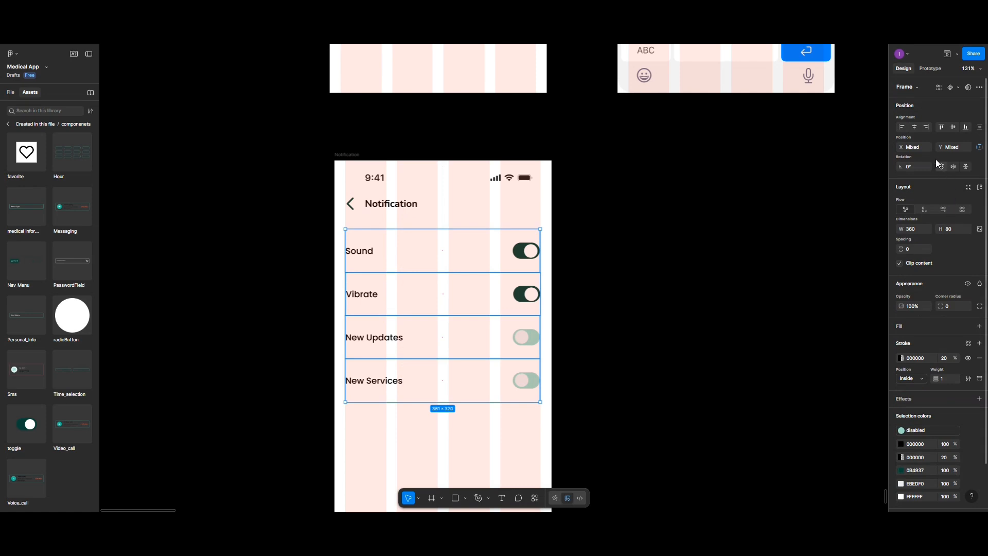
click(916, 127)
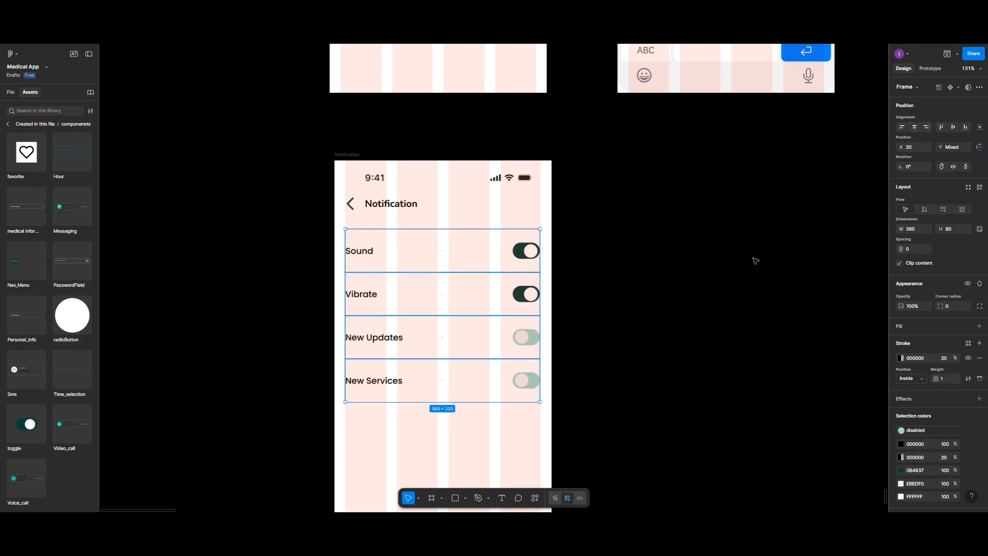
key(ctrl+g)
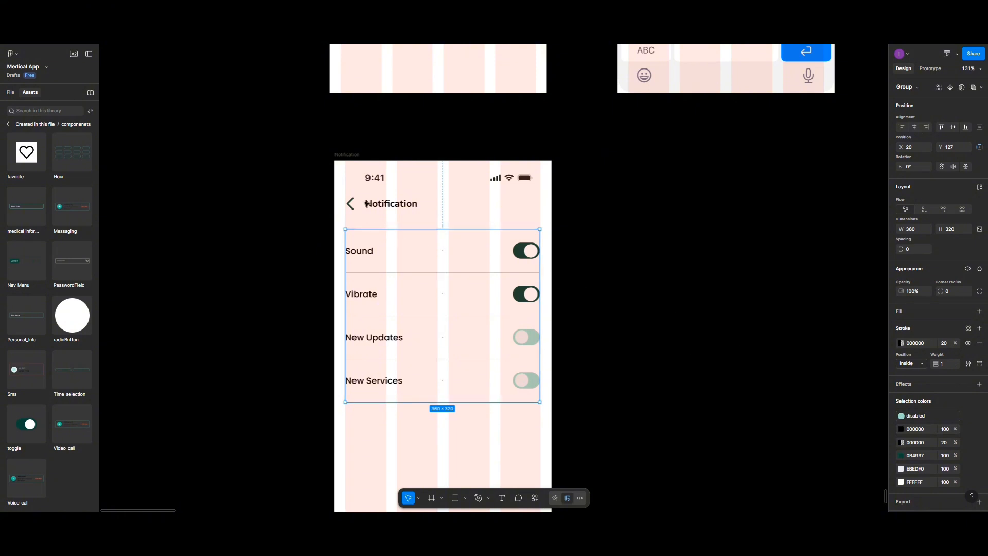
- Duplicate the Notification frame to the right of the original, at about X 175, Y 22929
click(349, 156)
scroll(349, 156, down, 3)
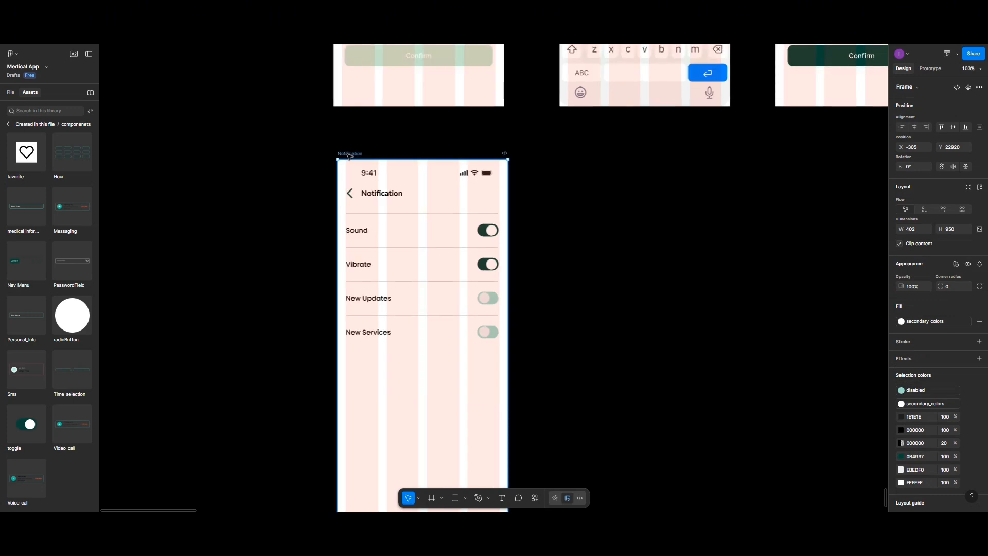
drag(349, 156, 552, 158)
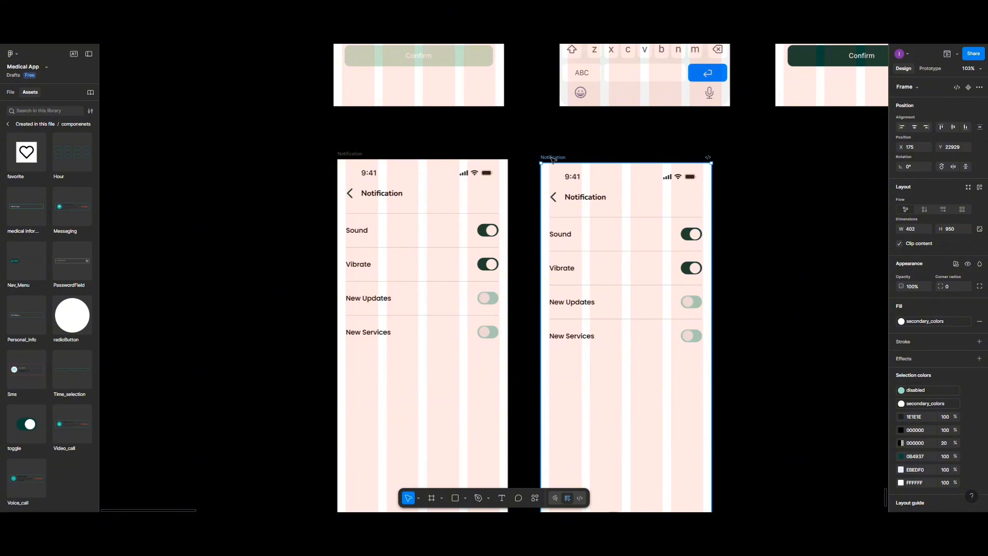
- Change the duplicated screen's header title to "Security"
scroll(552, 159, right, 5)
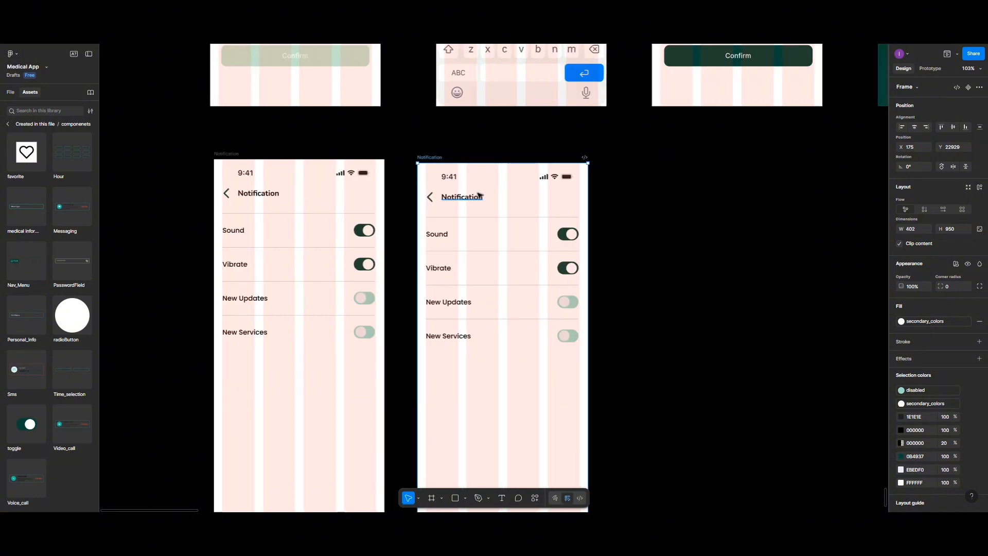
scroll(478, 195, up, 3)
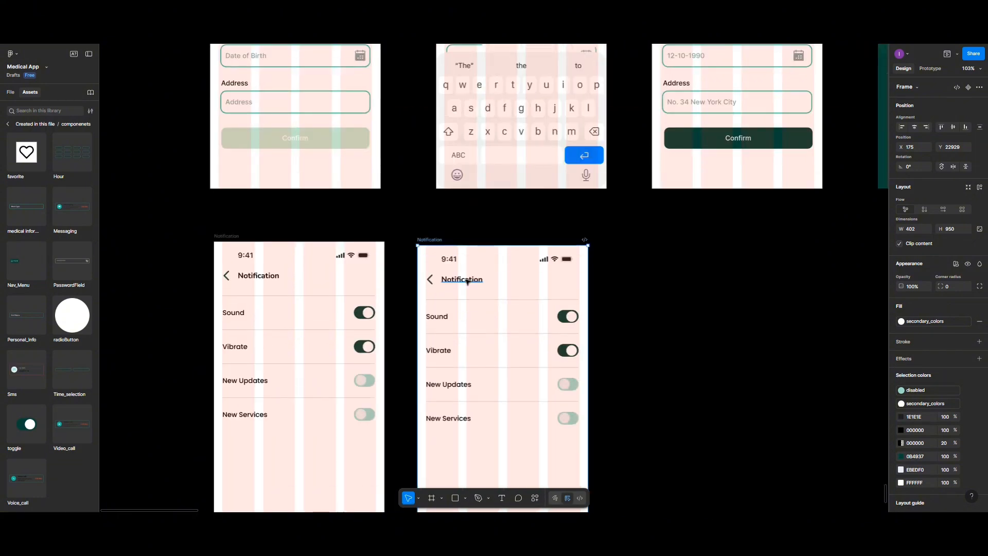
double_click(468, 280)
text(Se)
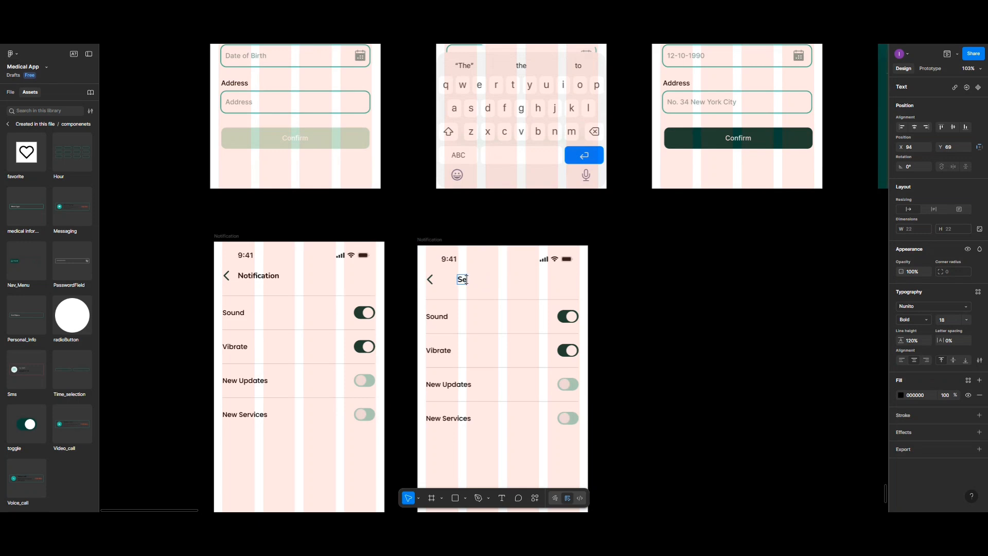
text(curity)
scroll(449, 316, up, 5)
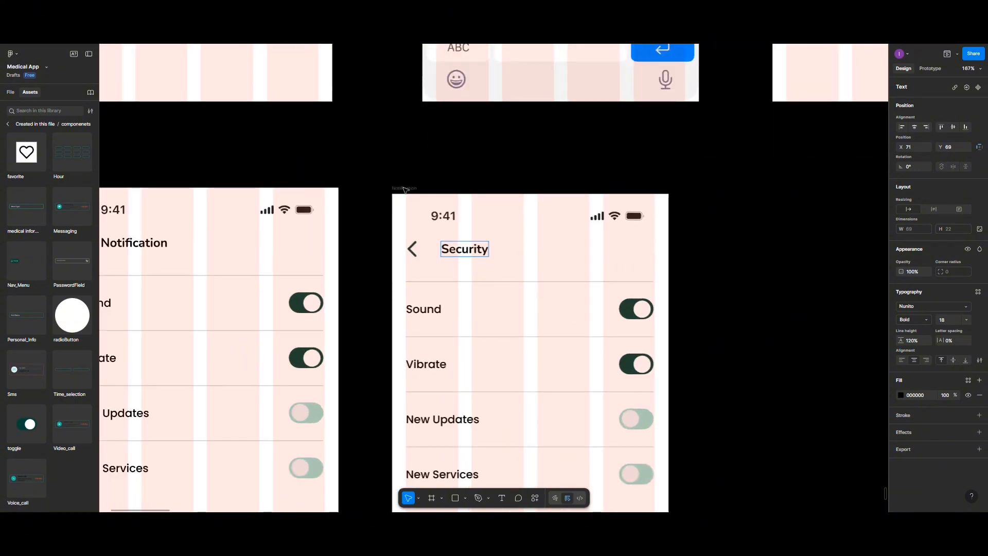
- Rename the duplicated frame as Security
click(405, 189)
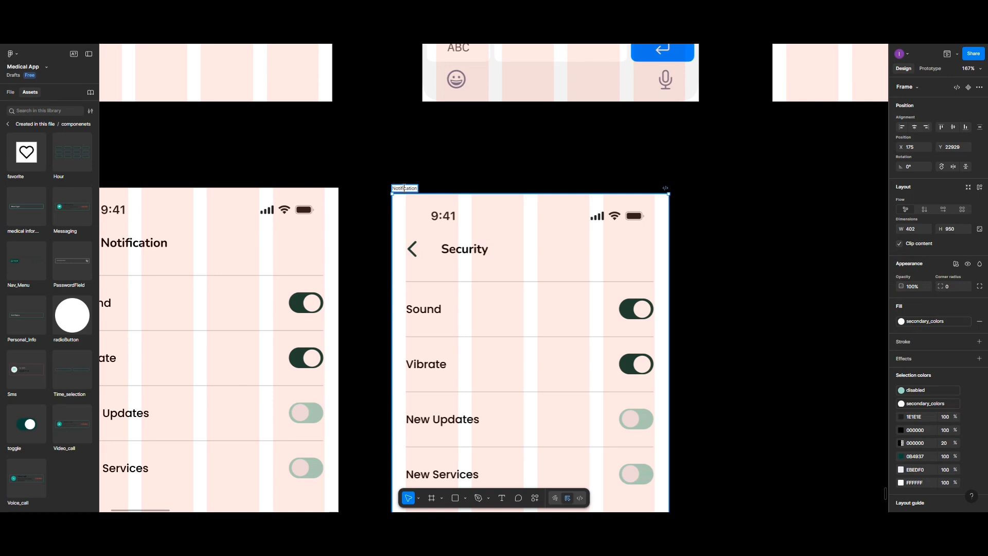
double_click(404, 188)
text(Security)
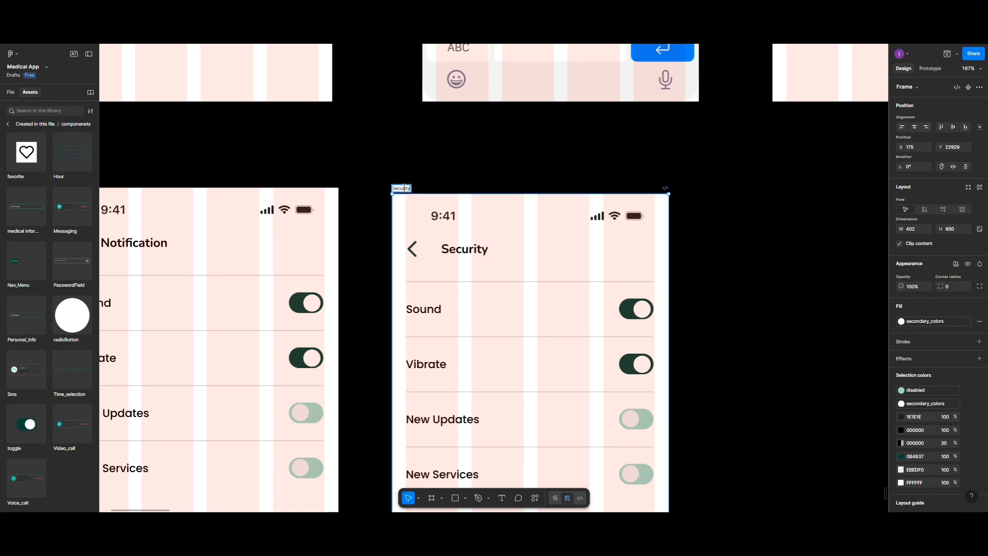
key(Return)
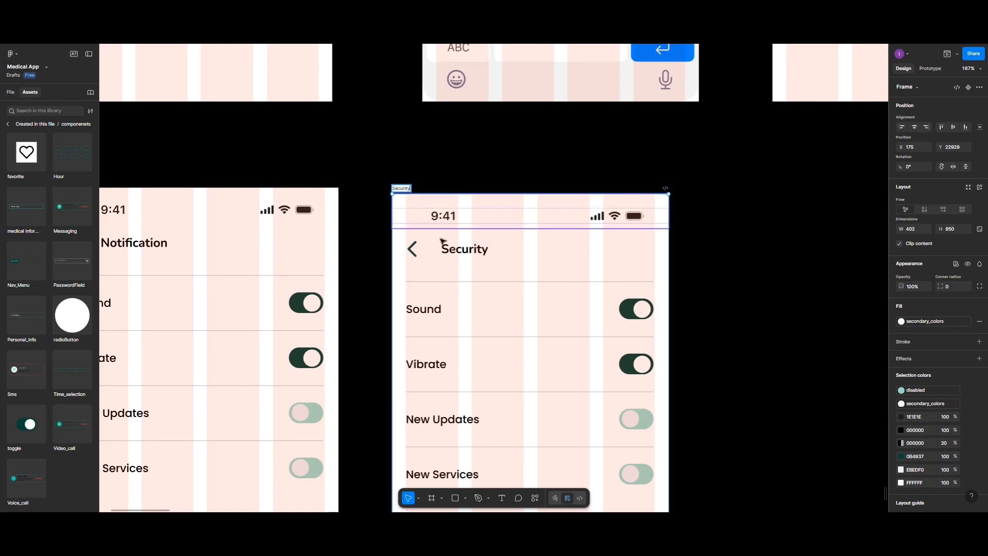
- Replace the Sound label on the Security screen with "Face ID", move it to X 0 and center it vertically in its row
double_click(433, 313)
double_click(433, 311)
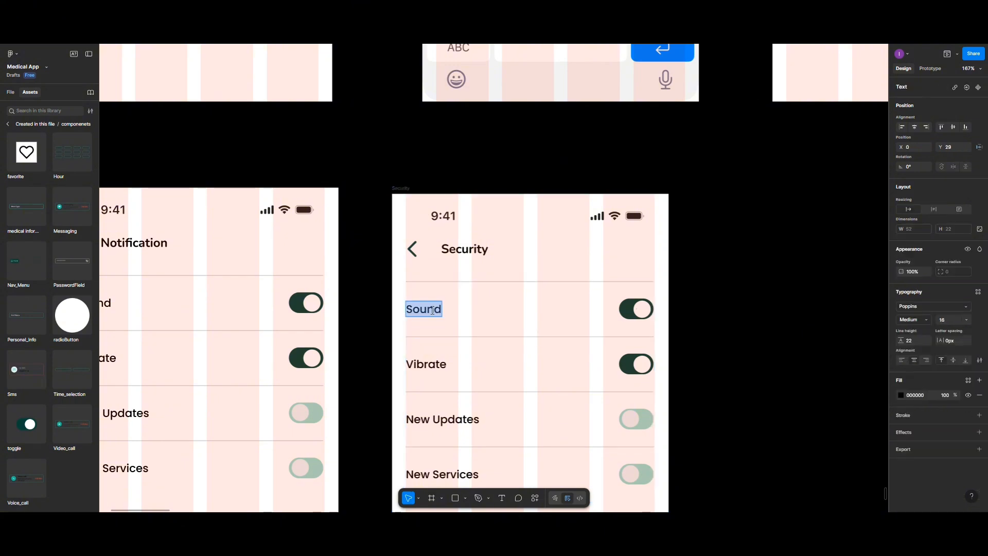
text(F)
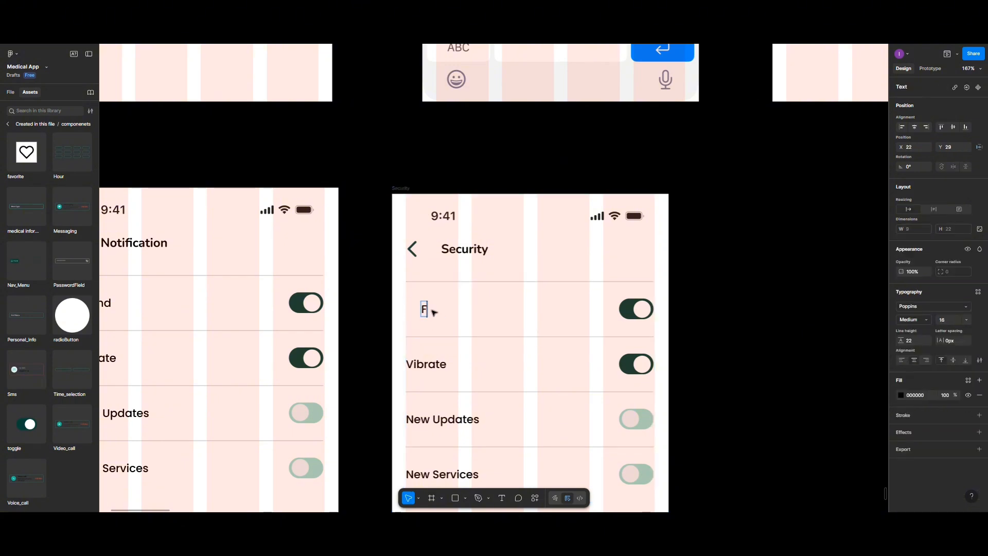
text(ace ID)
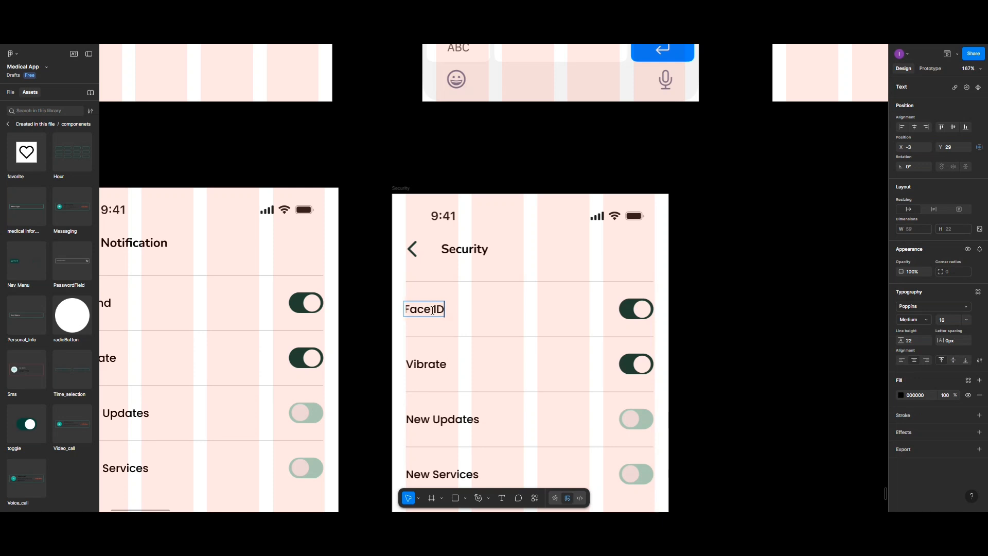
key(Escape)
drag(441, 311, 443, 333)
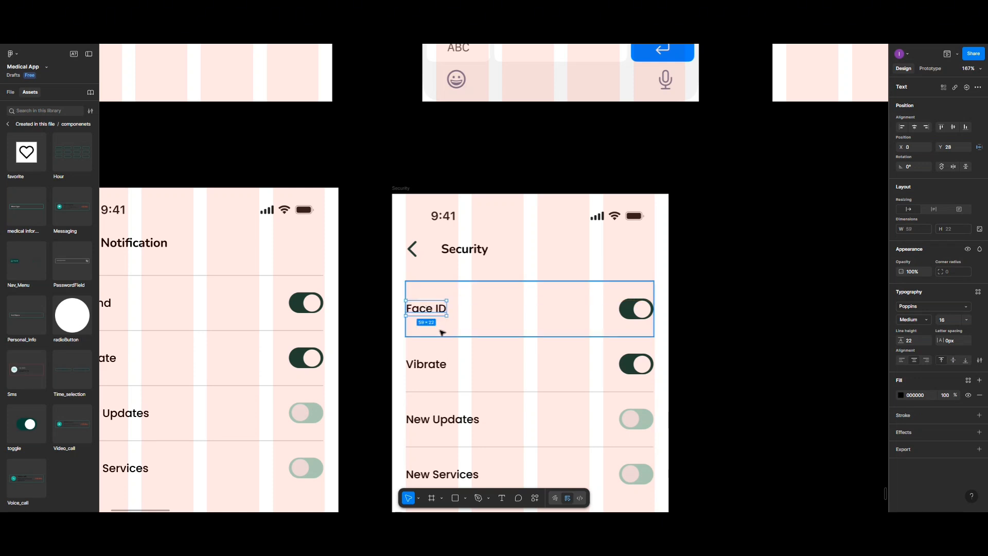
click(954, 127)
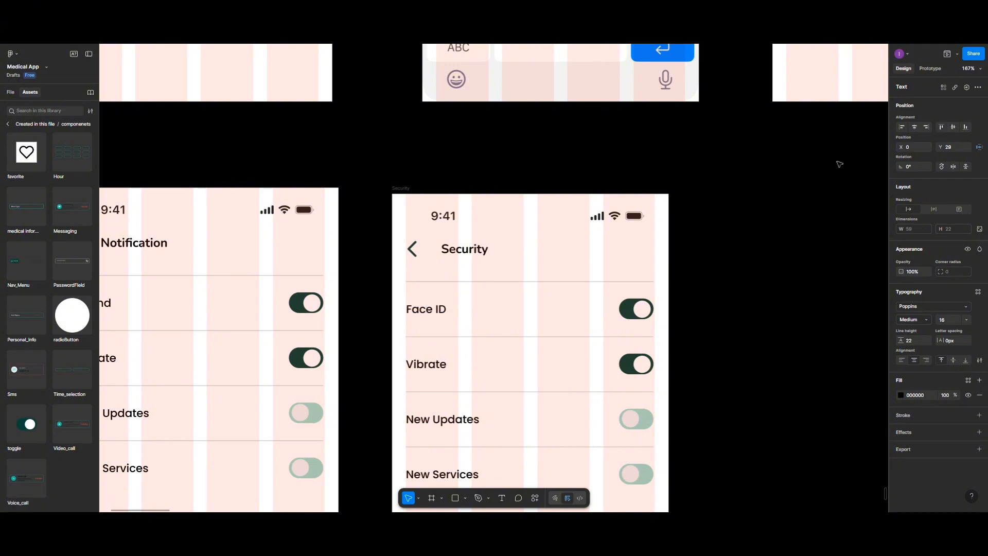
- Replace the Vibrate label on the Security screen with "Remember Me" and move it to X 0, Y 28 in its row
scroll(443, 303, down, 3)
scroll(443, 301, up, 2)
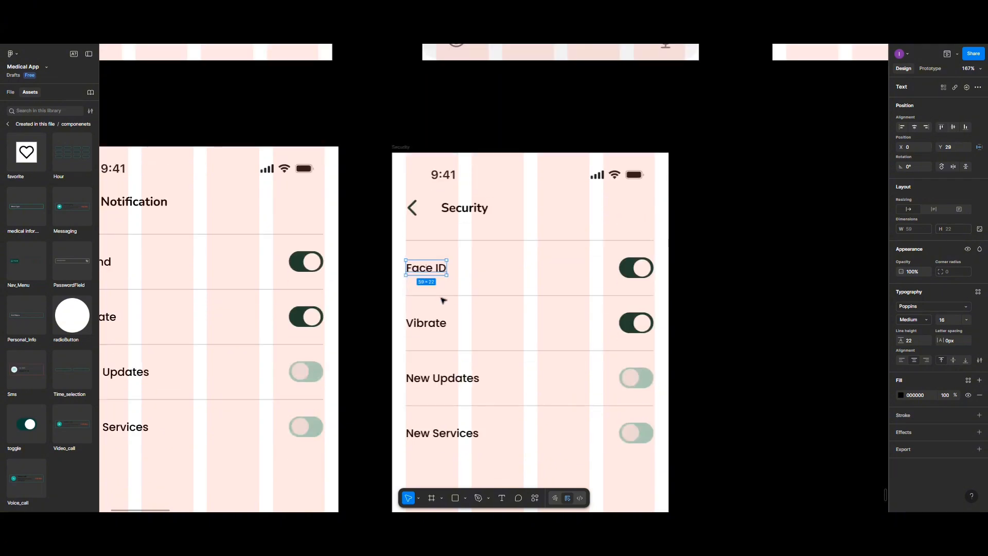
double_click(435, 325)
double_click(434, 324)
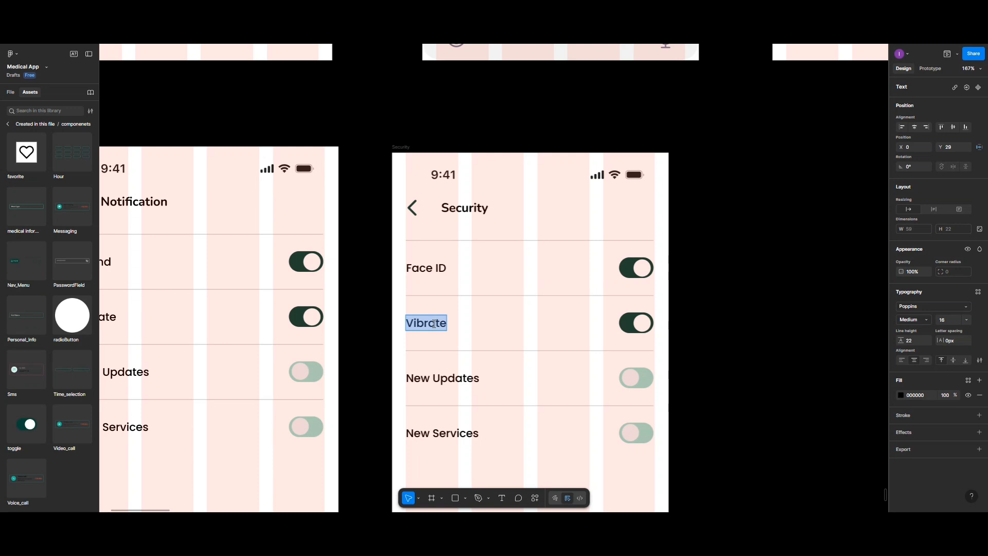
text(R)
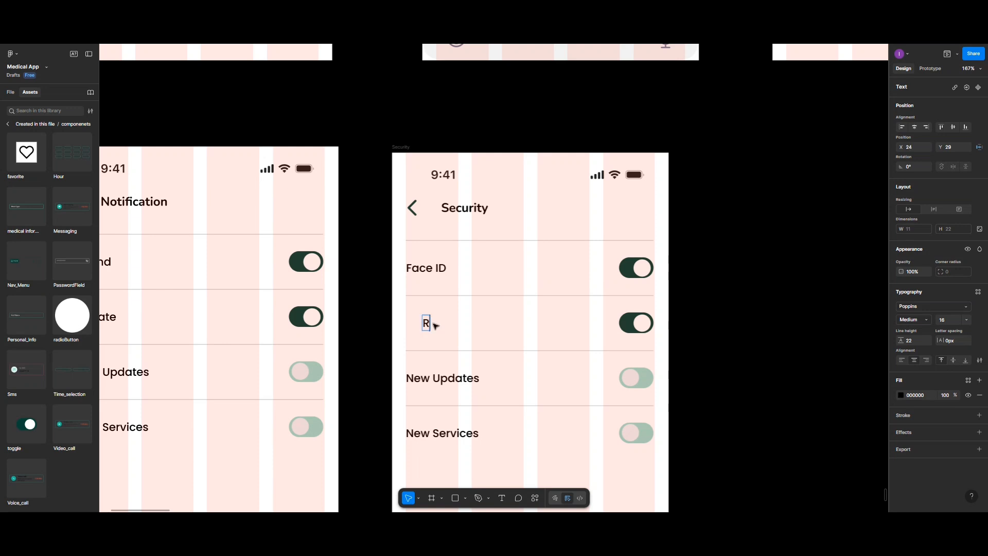
text(emember)
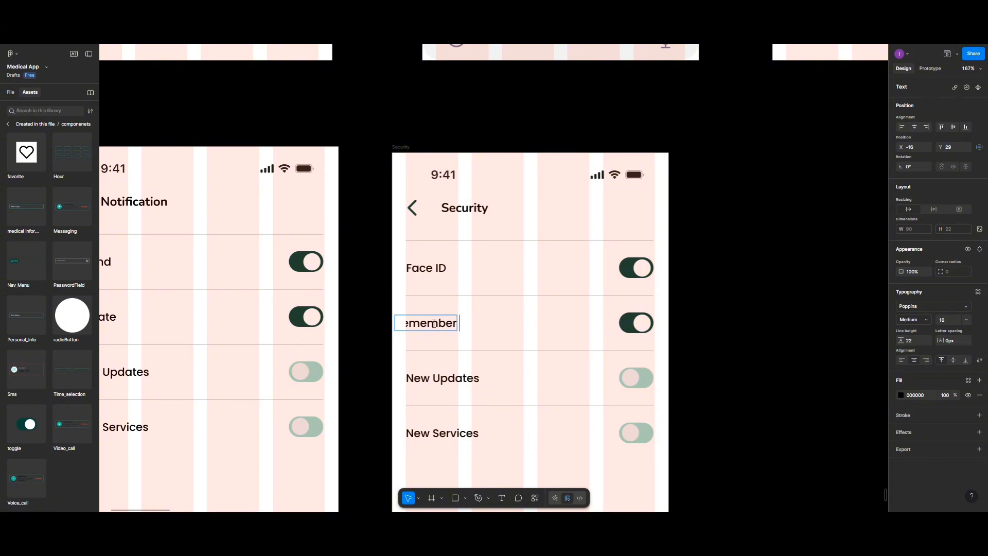
text( me)
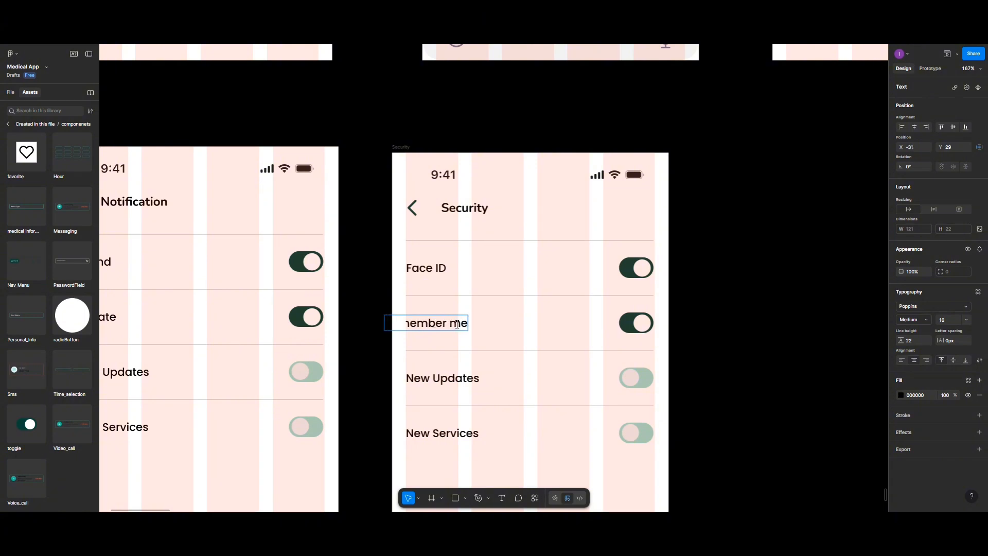
click(460, 323)
key(BackSpace)
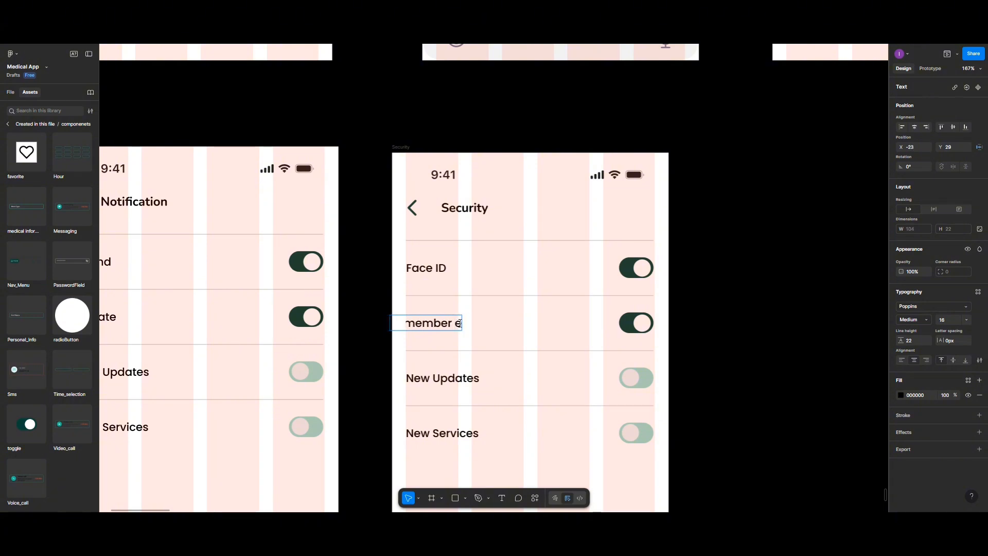
text(M)
key(Escape)
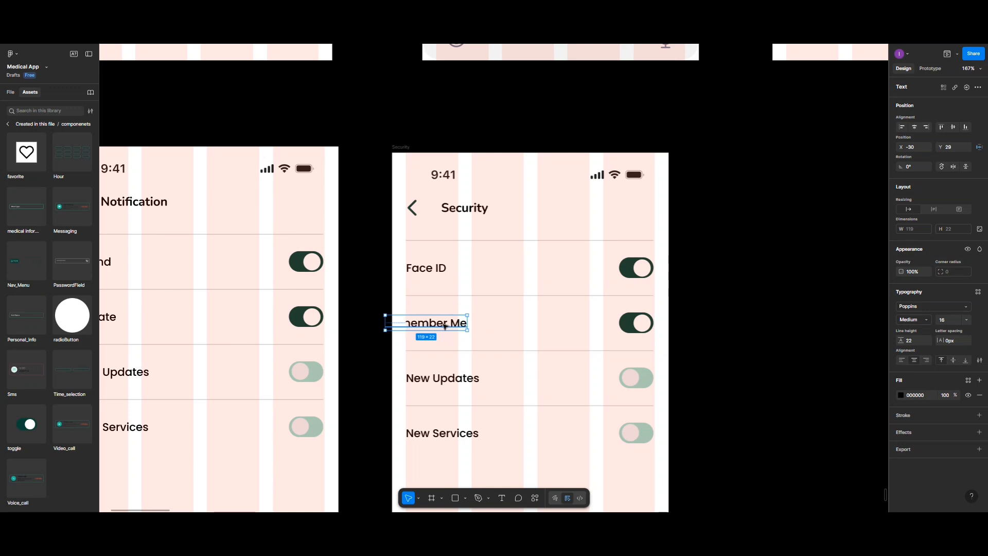
drag(444, 326, 465, 325)
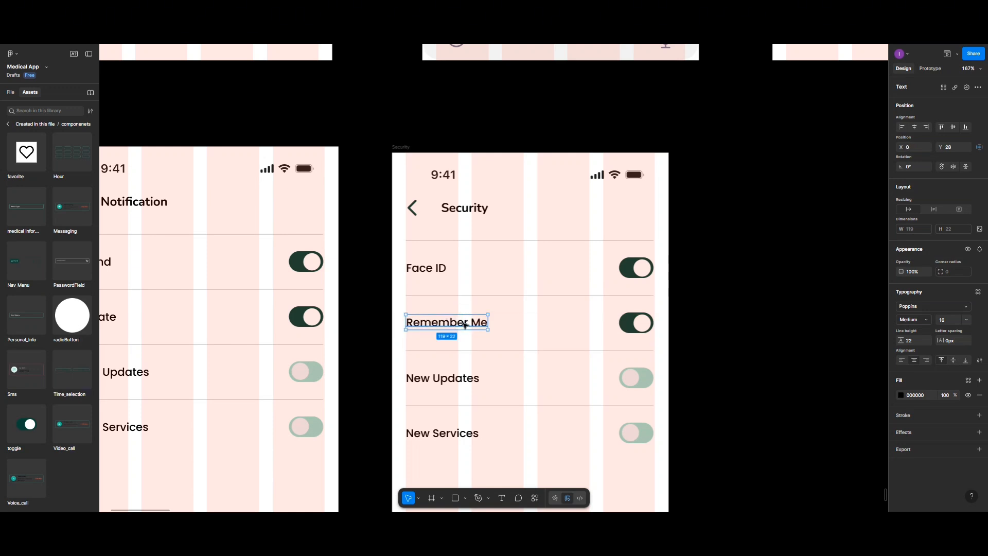
- Replace the New Updates label on the Security screen with "Touch ID", move it to X 0 and center it vertically in its row
click(441, 381)
double_click(440, 381)
double_click(440, 380)
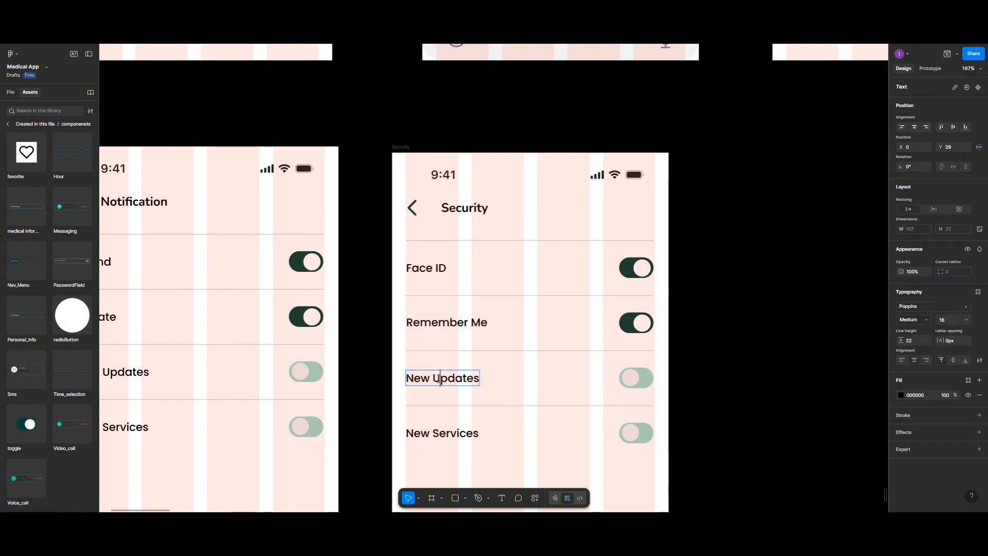
key(ctrl+a)
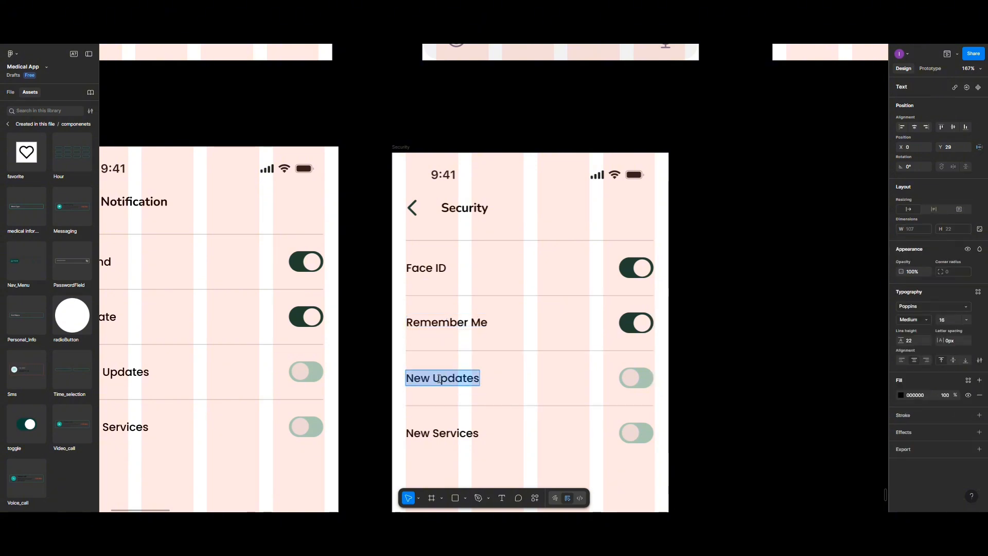
text(T)
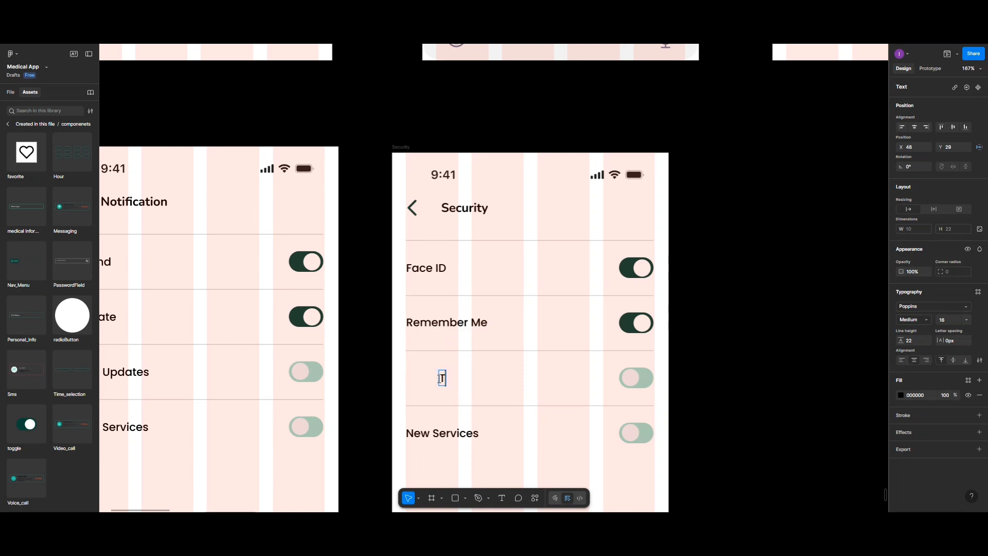
text(ouch ID)
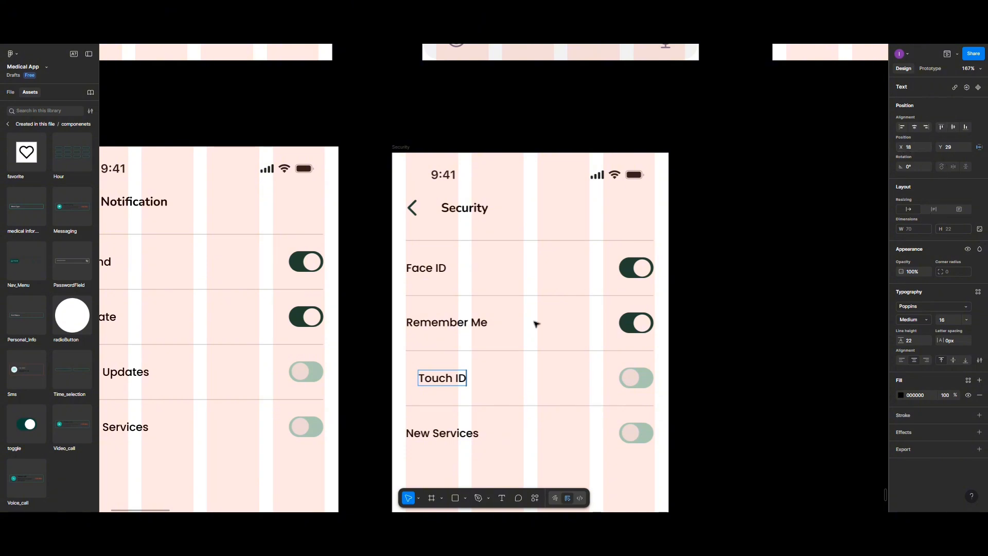
key(Escape)
drag(460, 377, 443, 378)
click(954, 126)
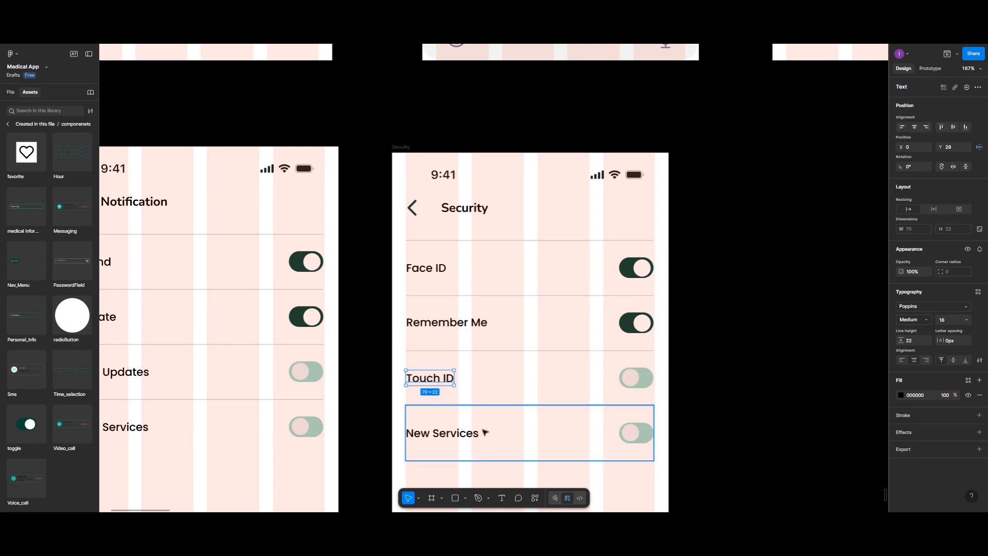
- Delete the New Services row from the Security screen
click(503, 425)
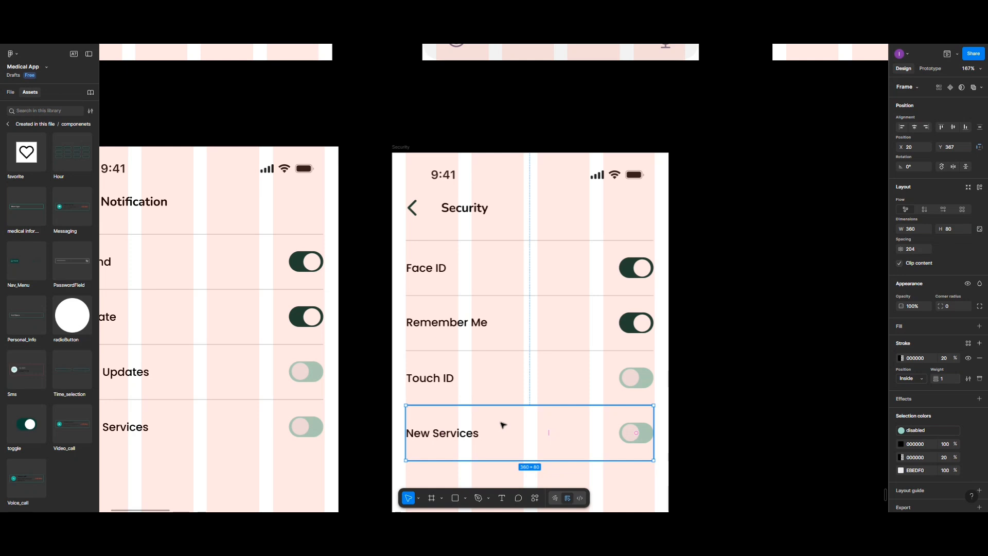
key(Delete)
scroll(485, 332, down, 3)
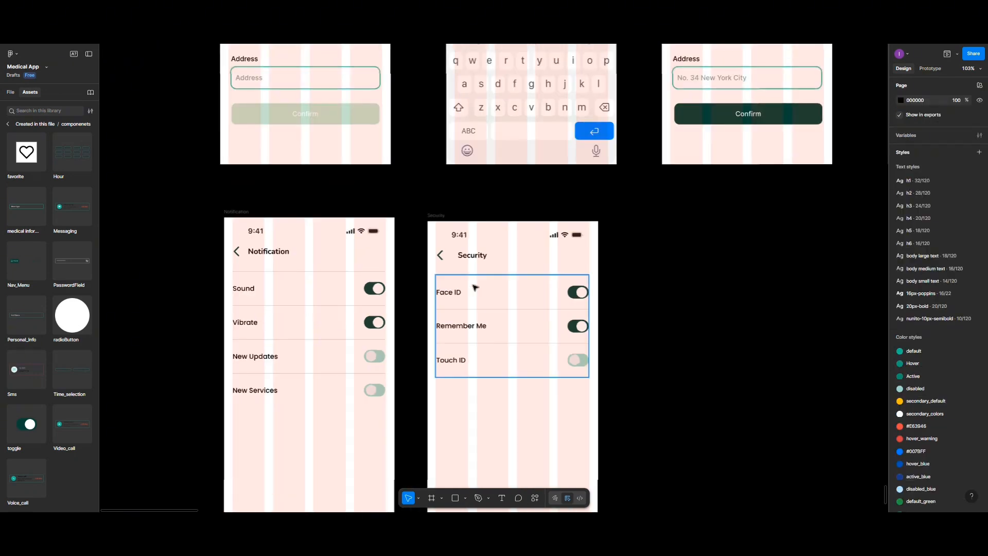
- Move the Security frame level with the Notification frame at X 211, Y 22920, and duplicate it to the right at X 709
drag(437, 216, 453, 213)
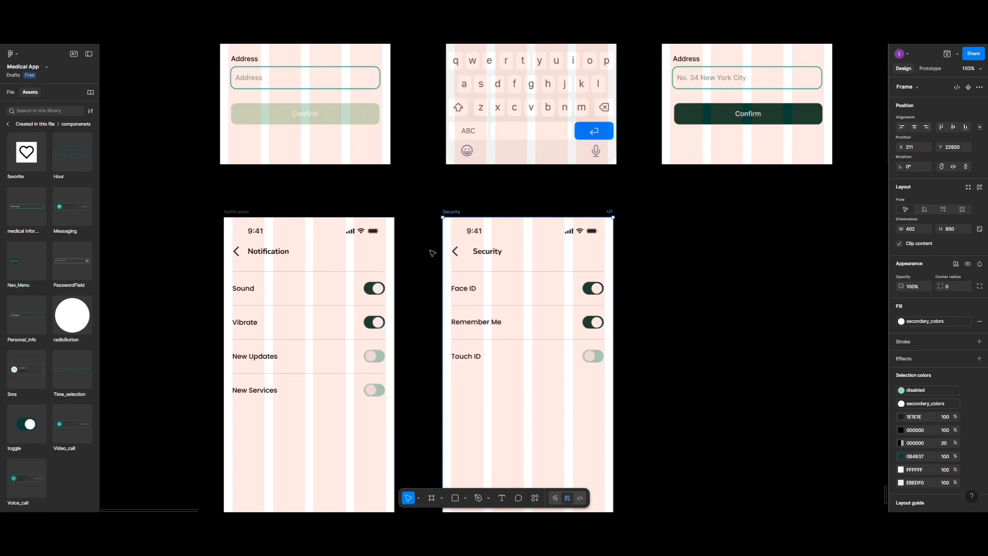
scroll(430, 250, left, 2)
scroll(430, 250, right, 6)
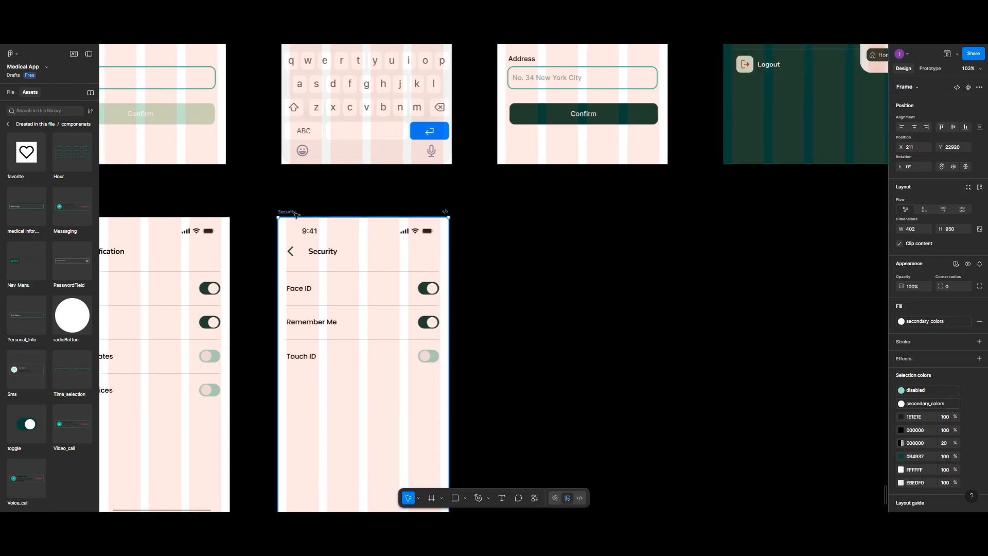
drag(296, 214, 505, 214)
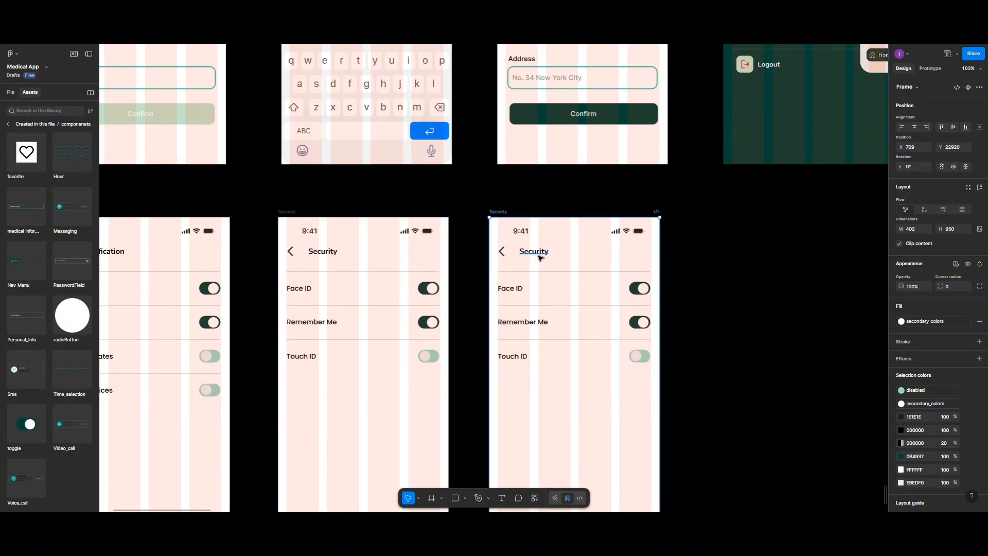
- Change the header title of the duplicated Security screen to "Appearance"
scroll(540, 258, up, 5)
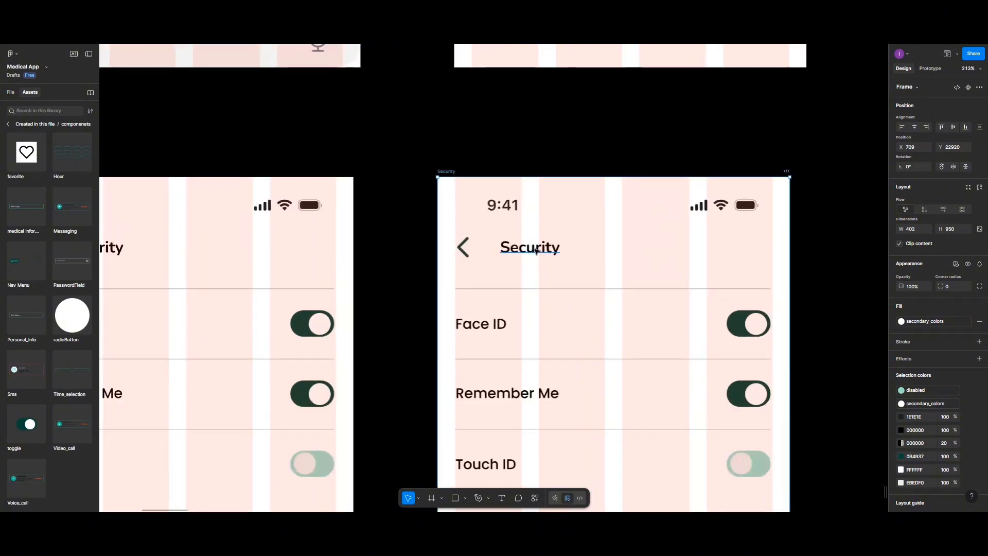
click(537, 252)
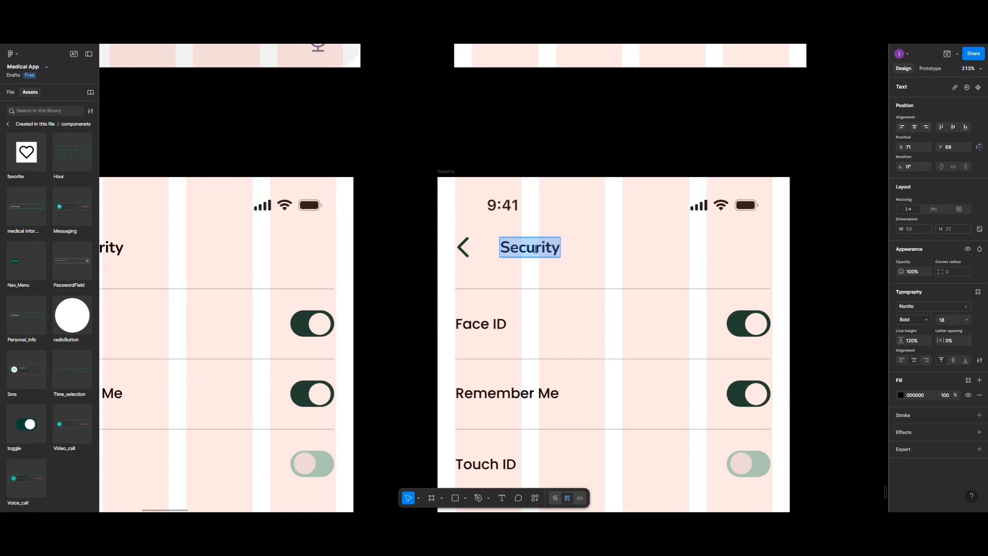
text(Appe)
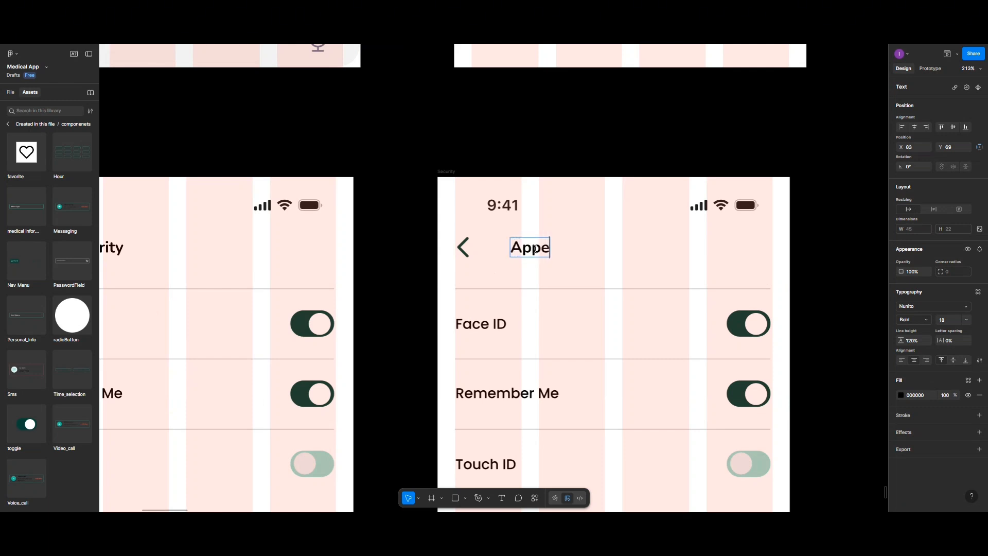
text(arance)
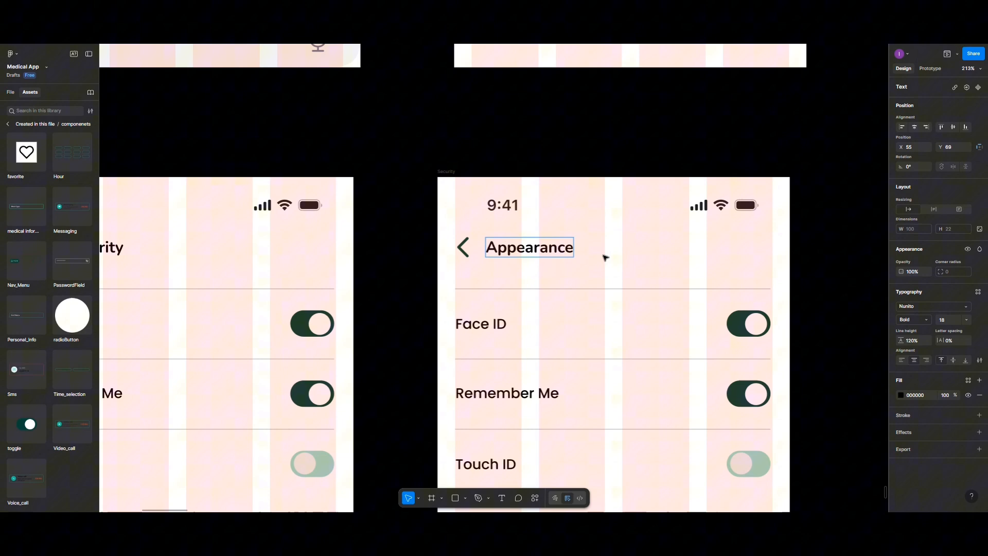
key(Escape)
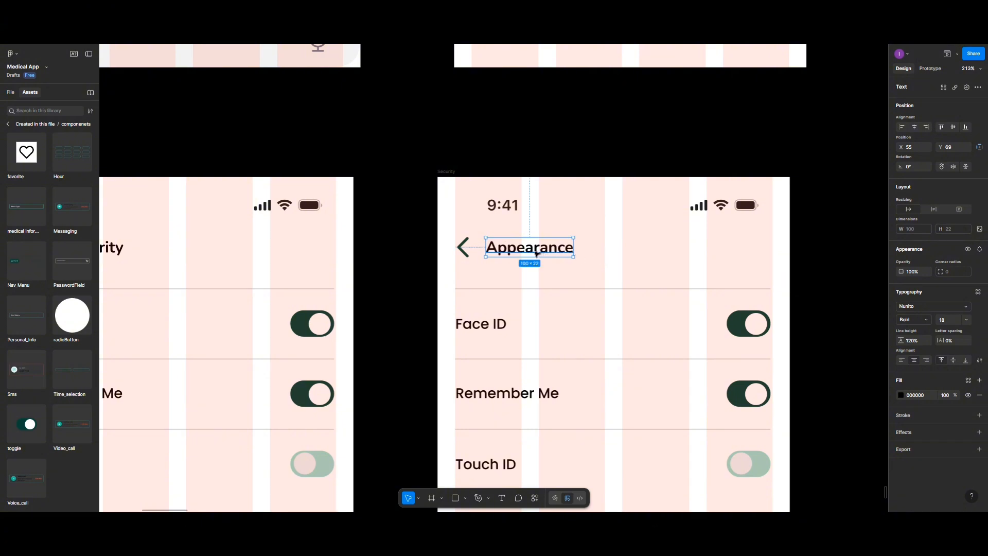
- Move the Appearance title to X 46 beside the back arrow and align the vertical centers of the two
drag(541, 254, 537, 253)
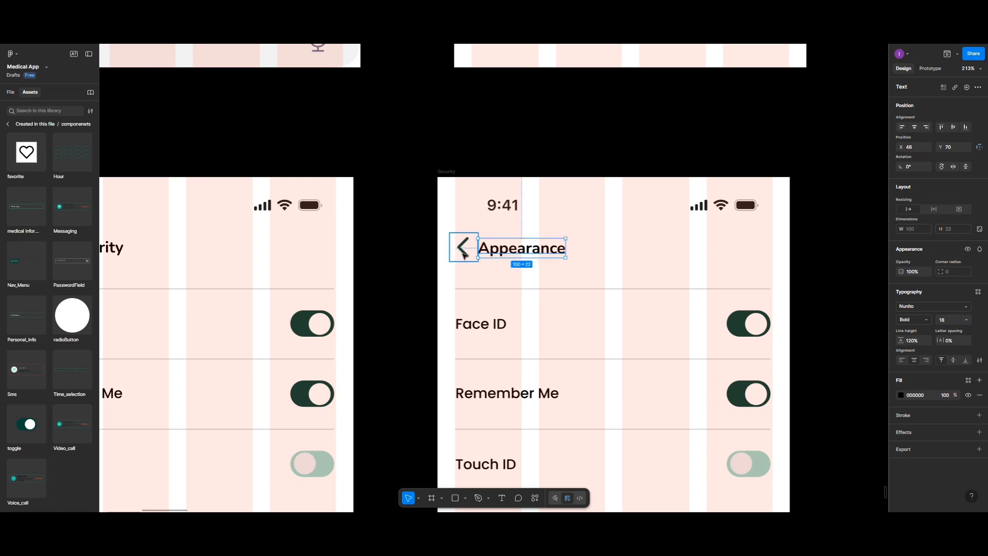
shift+click(463, 248)
click(953, 128)
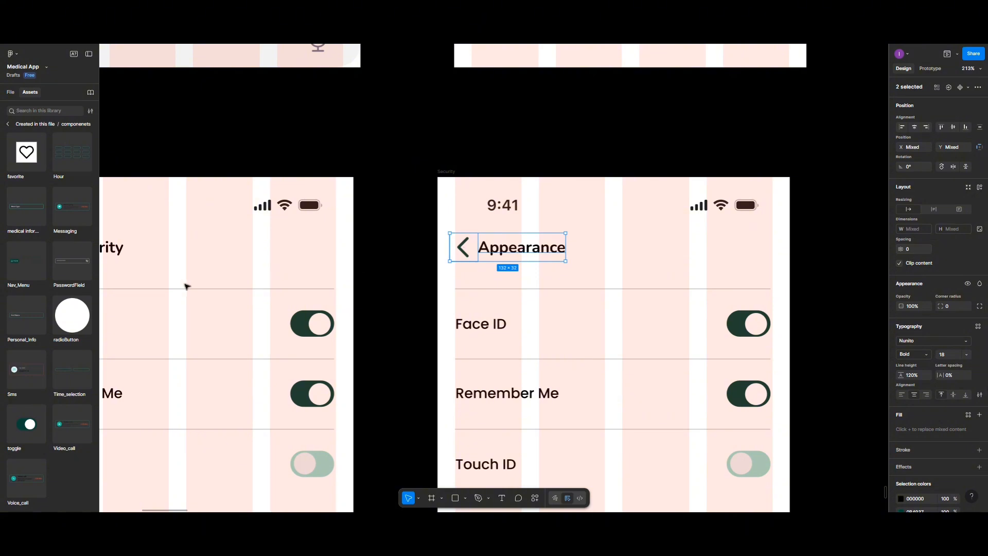
- Set the spacing between the back arrow and the title on the Security screen to 0
scroll(187, 286, left, 3)
scroll(186, 286, left, 3)
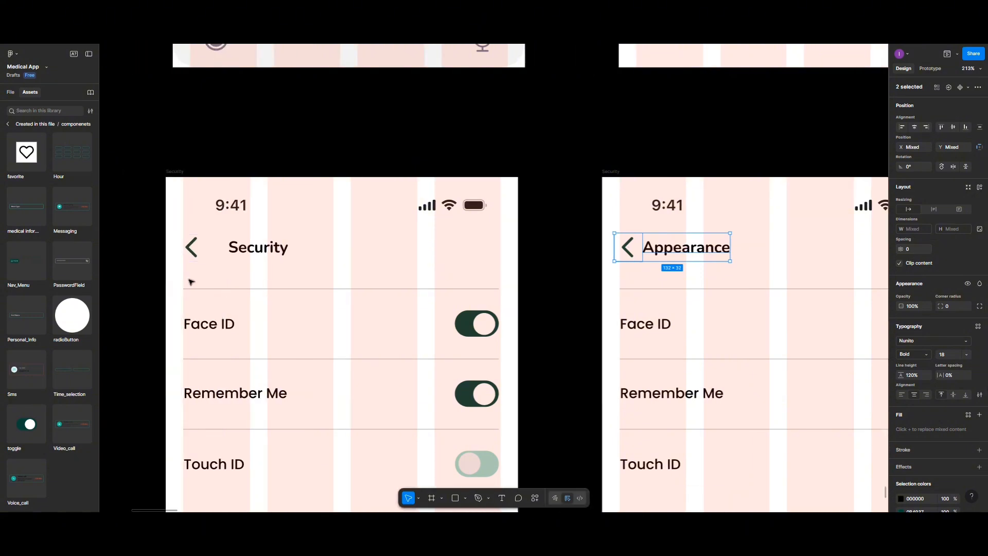
click(200, 250)
shift+click(252, 249)
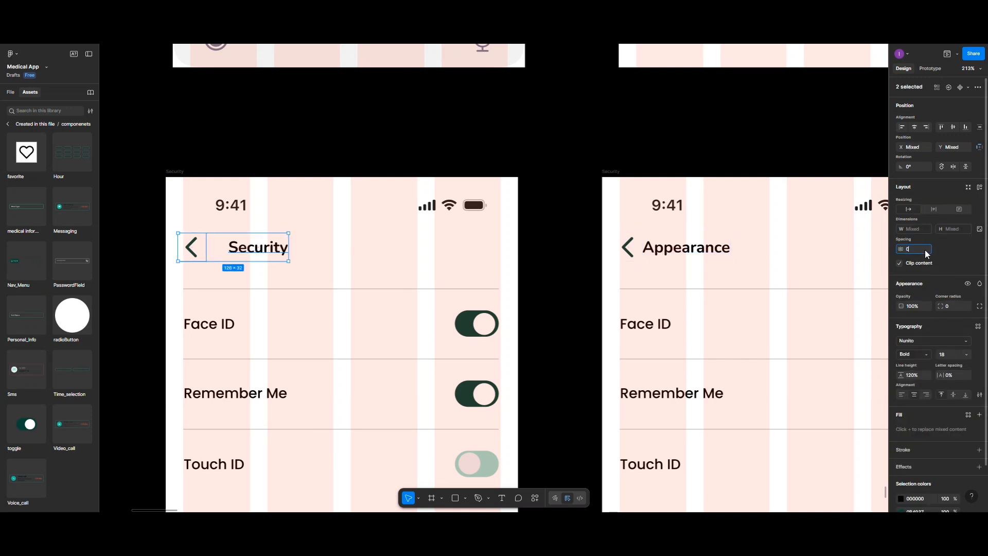
key(Return)
- Set the spacing between the back arrow and the title on the Notification screen to 0
scroll(494, 290, left, 9)
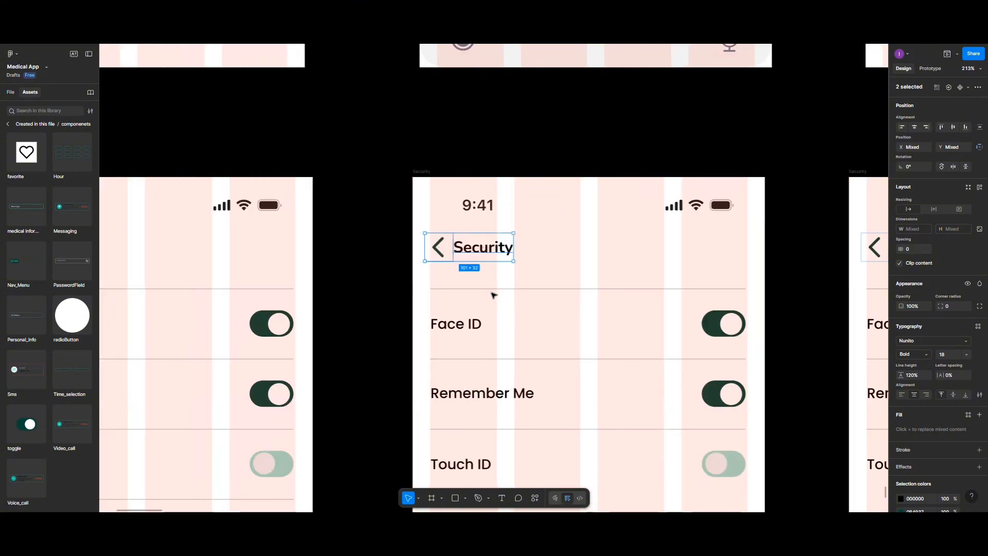
scroll(381, 276, left, 9)
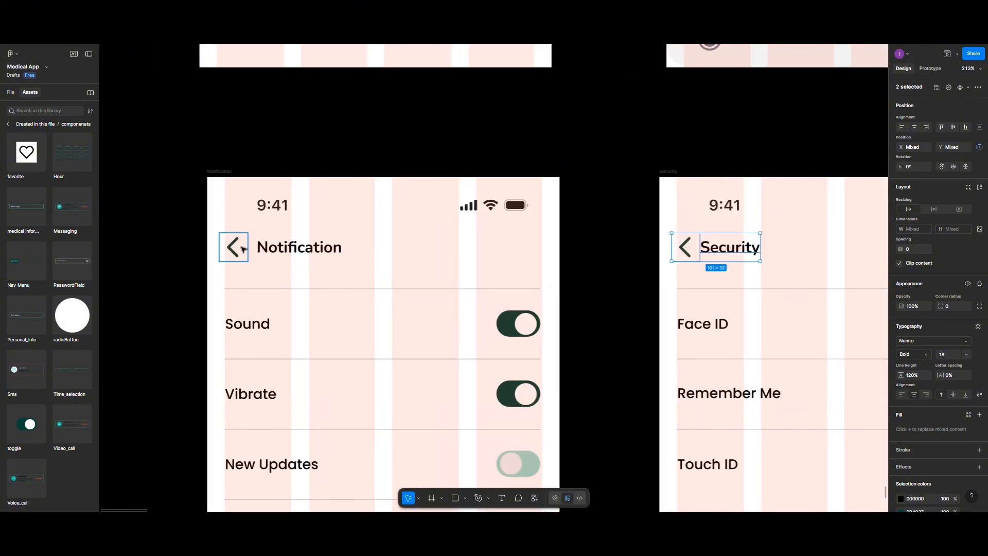
click(241, 249)
shift+click(284, 250)
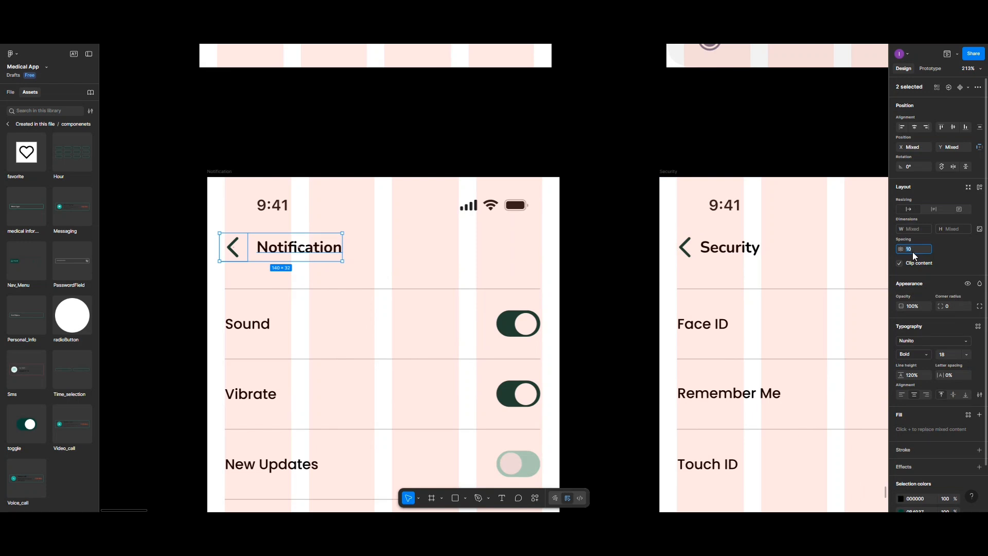
text(0)
key(Return)
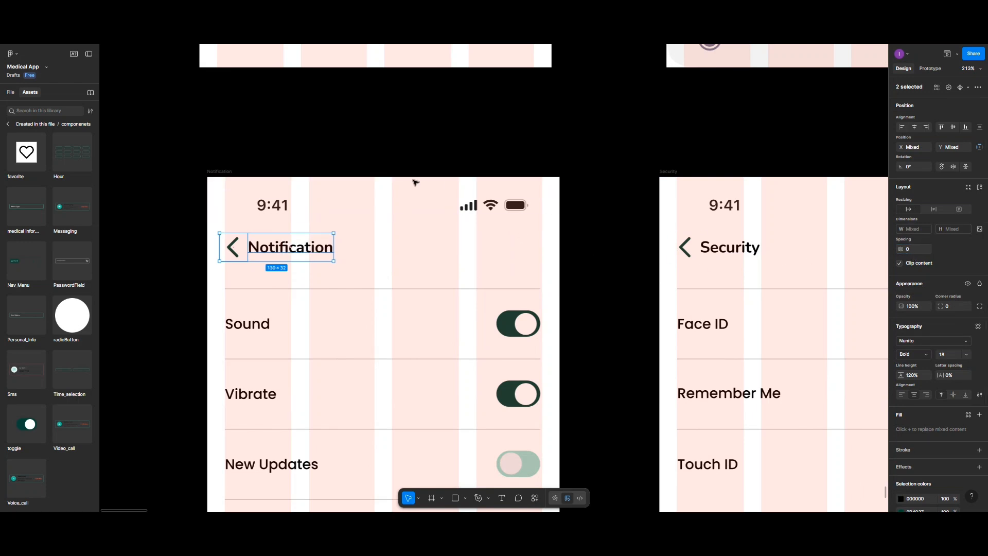
click(404, 150)
scroll(522, 238, down, 2)
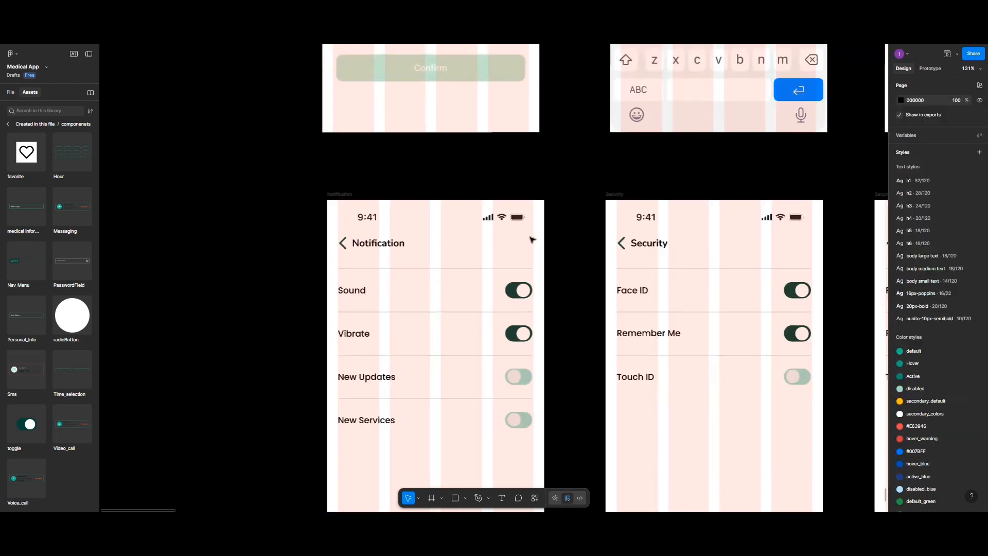
scroll(531, 239, right, 3)
scroll(531, 240, right, 5)
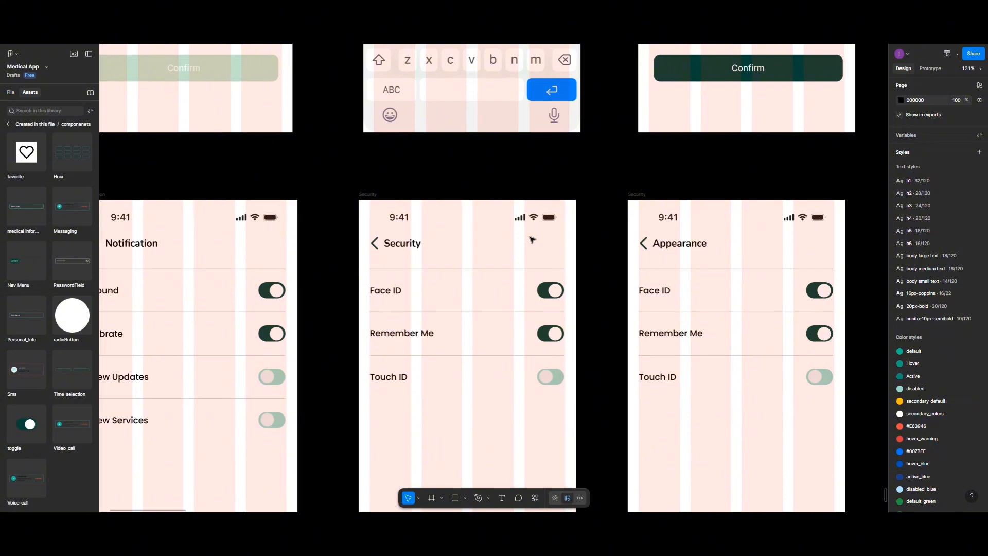
scroll(529, 250, right, 1)
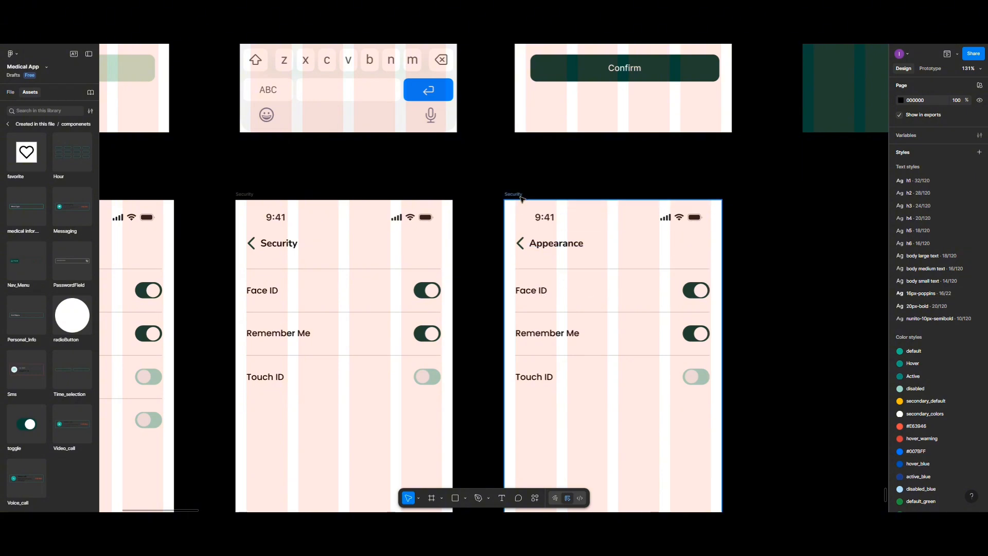
scroll(383, 241, up, 5)
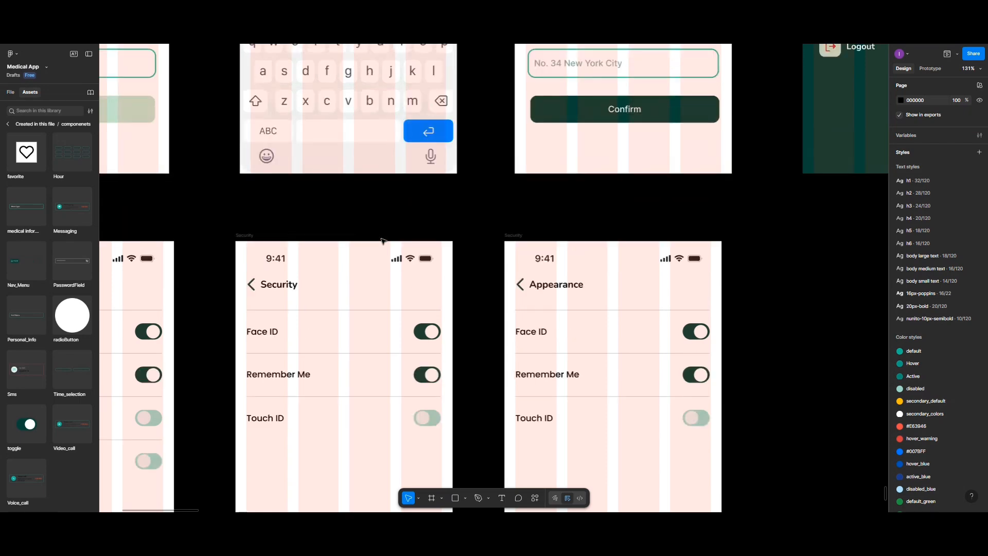
- Change the "Face ID" label on the Appearance screen to "Dark Mode" and place it at X 0 in its row
scroll(384, 241, down, 6)
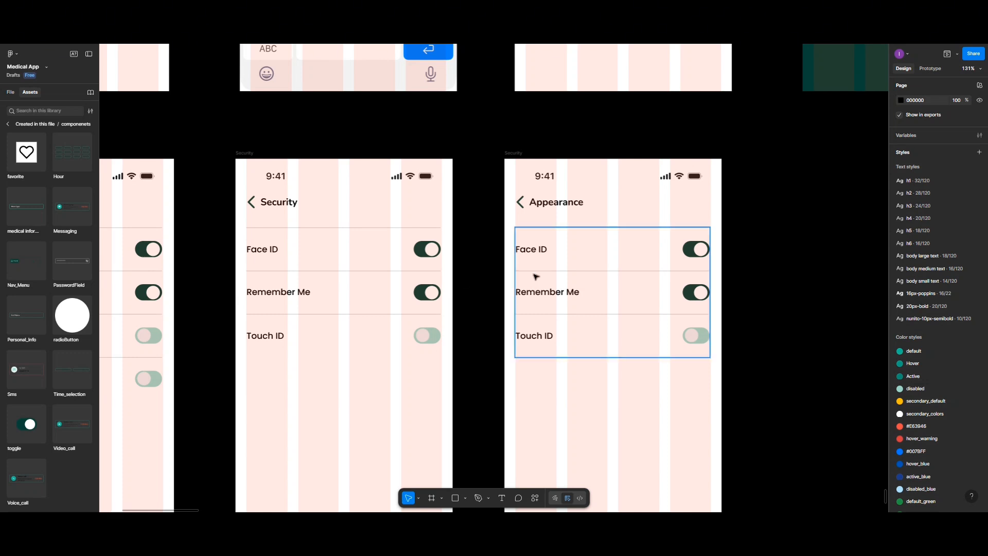
click(537, 253)
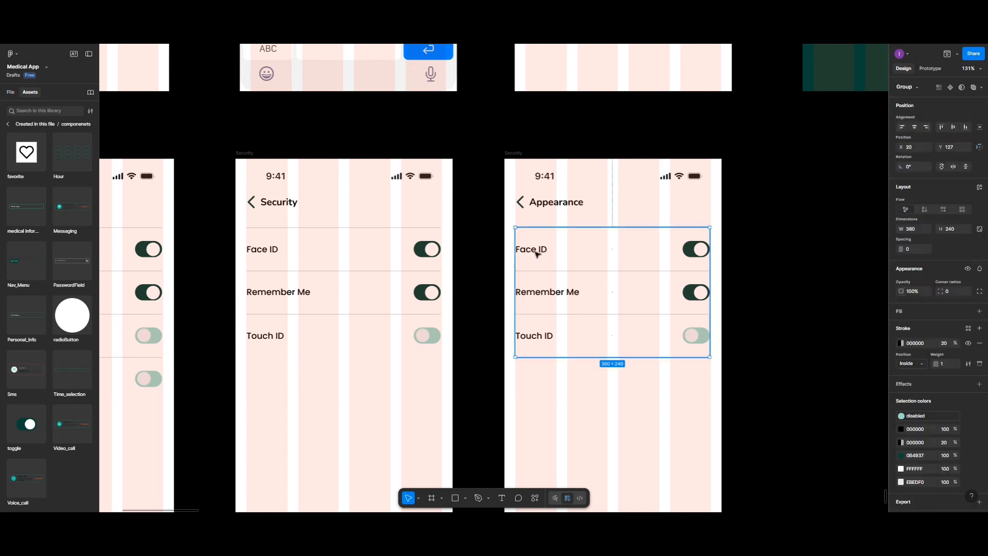
double_click(537, 254)
double_click(537, 253)
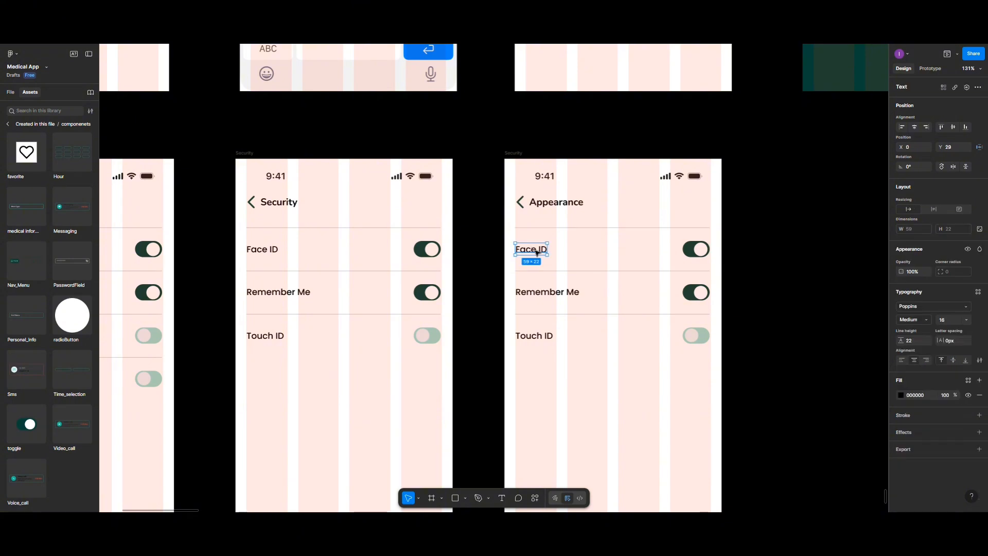
double_click(537, 253)
text(Dar)
text(k Mode)
key(Escape)
drag(542, 252, 549, 251)
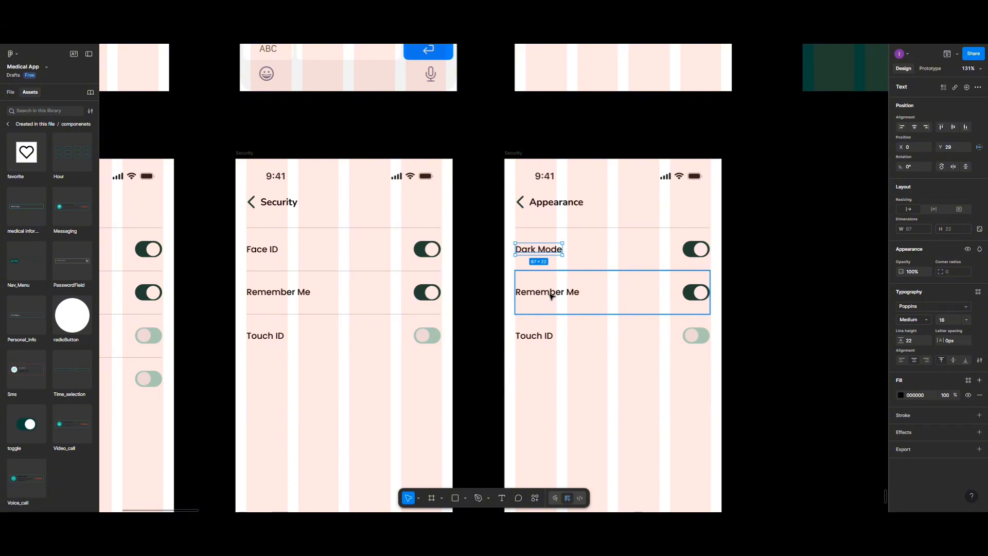
- Change the "Remember Me" label on the Appearance screen to "Blur background" and place it at X 0 in its row
click(550, 294)
double_click(550, 295)
double_click(550, 294)
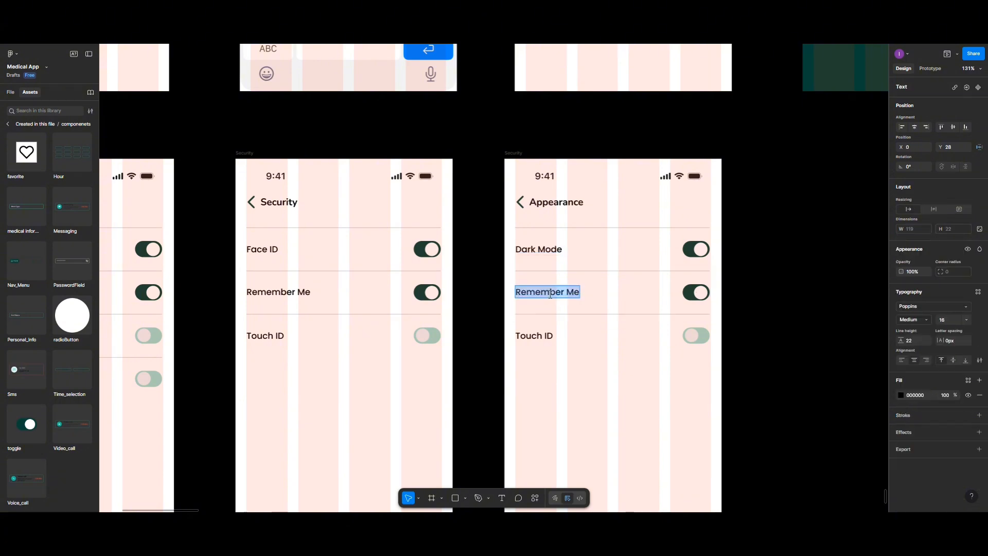
text(Blur)
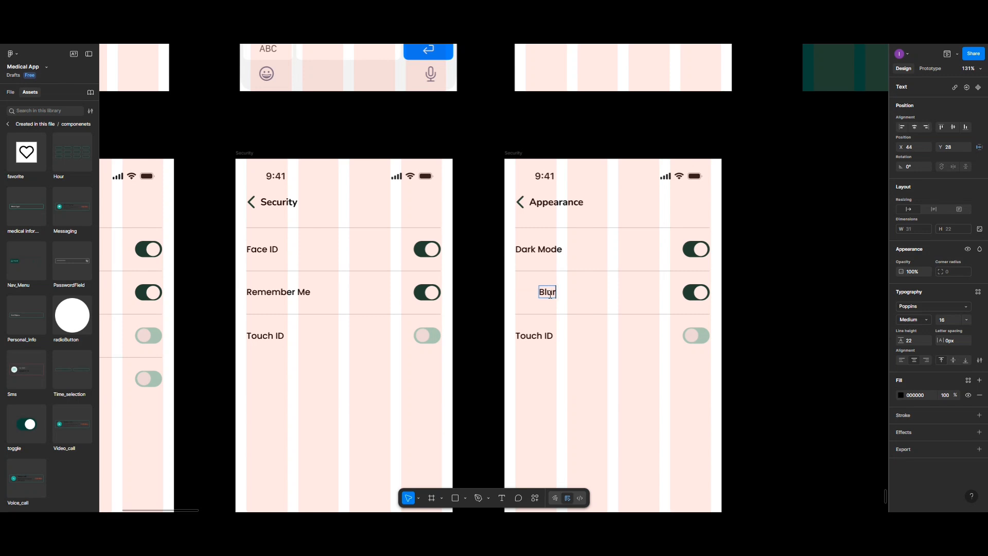
text( backgro)
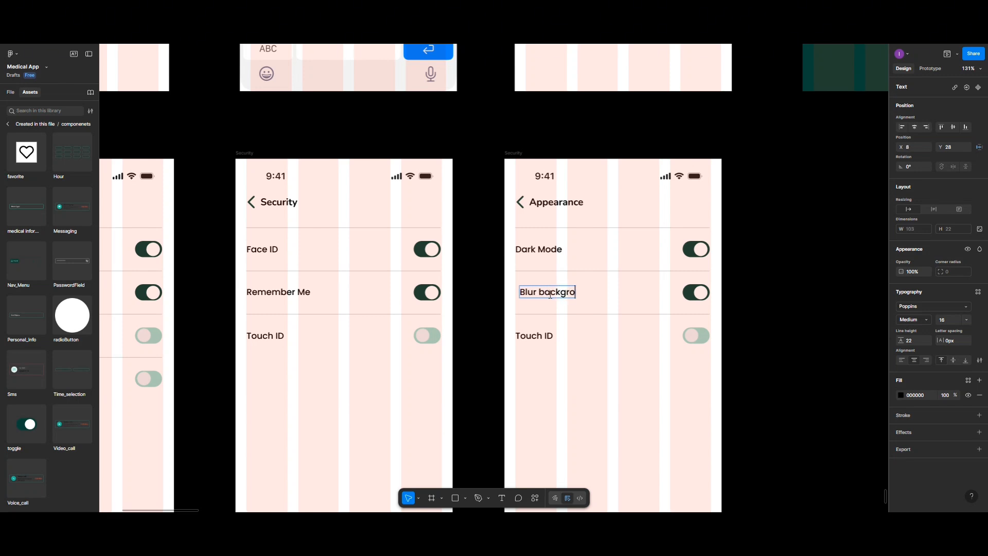
text(und)
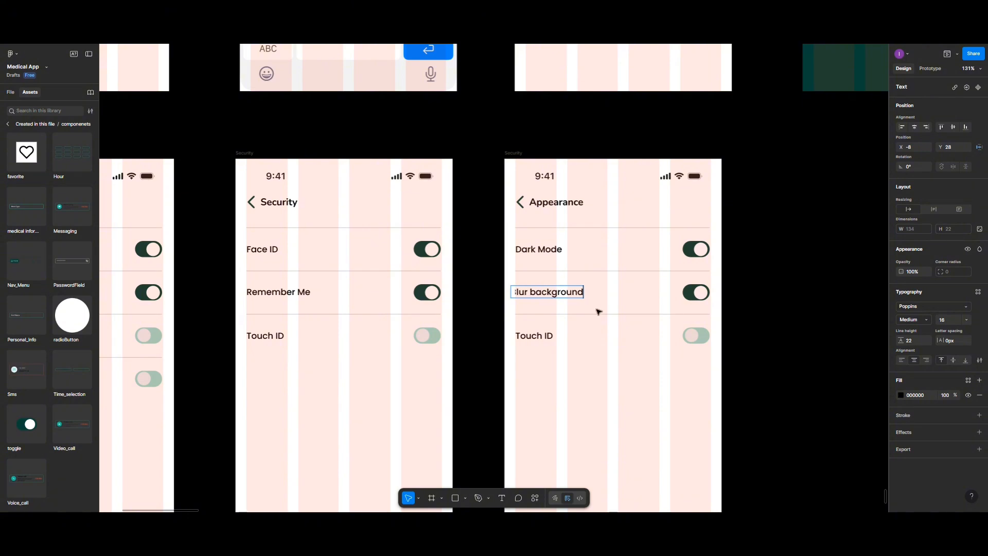
key(Escape)
drag(535, 293, 540, 293)
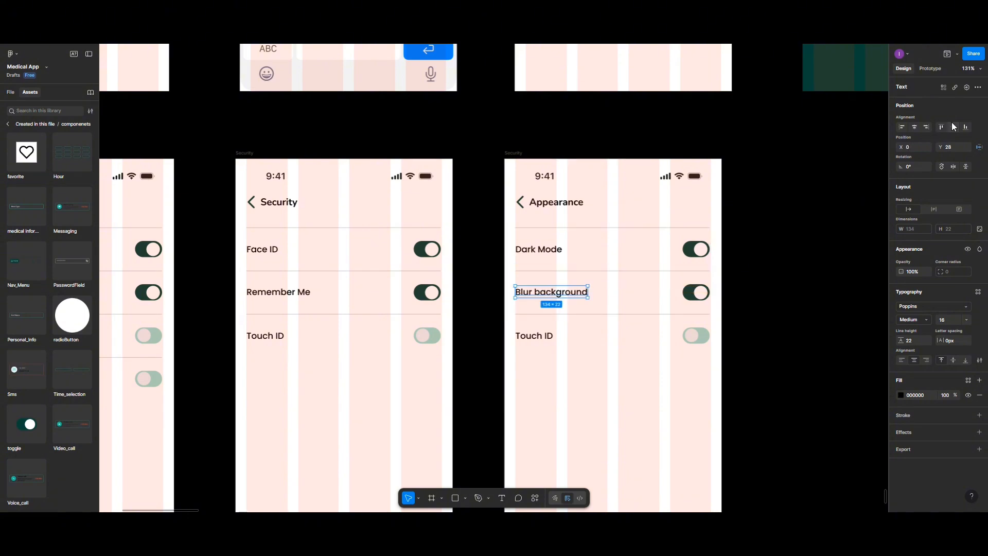
- Move the Touch ID row with the disabled toggle above Blur background and the Dark Mode row below it on the Appearance screen
click(640, 341)
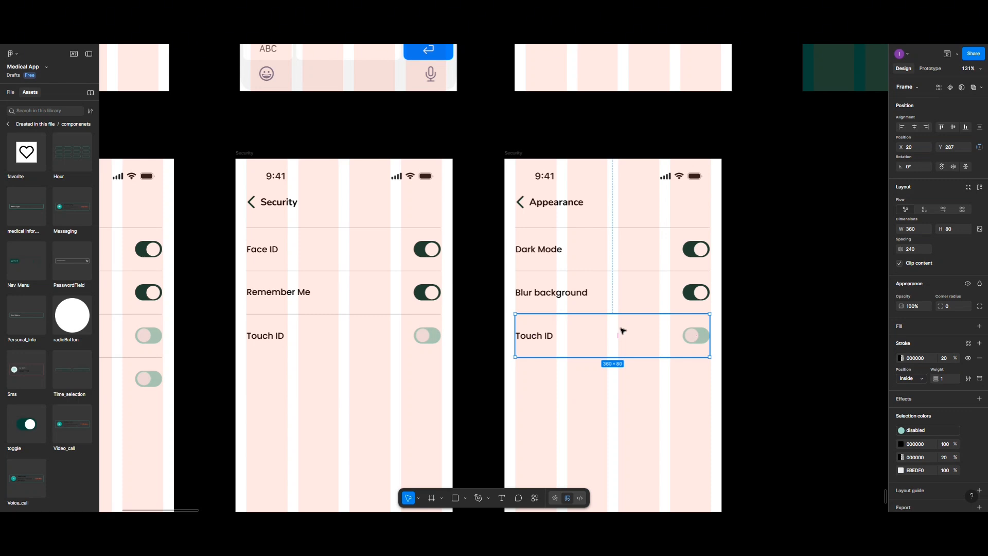
click(607, 260)
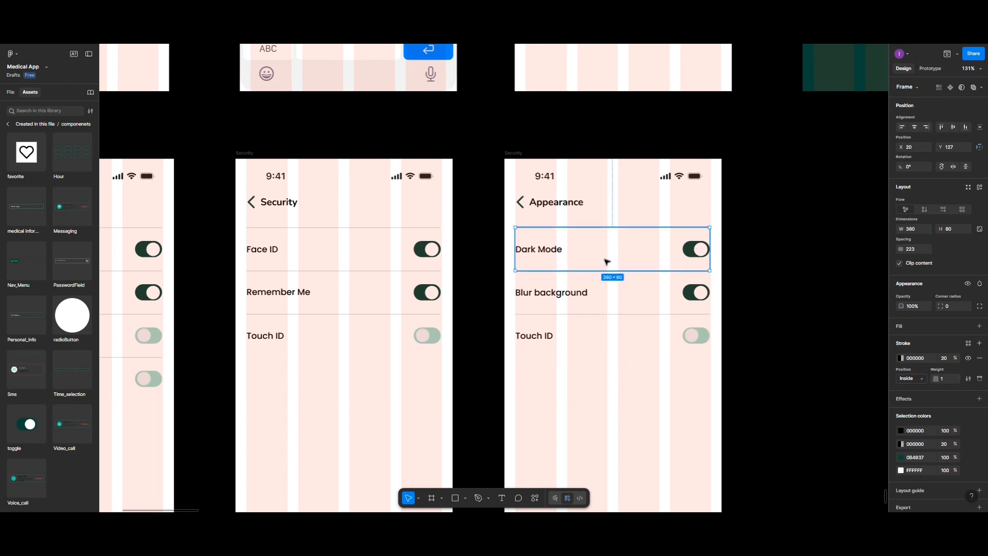
drag(607, 261, 581, 246)
click(578, 324)
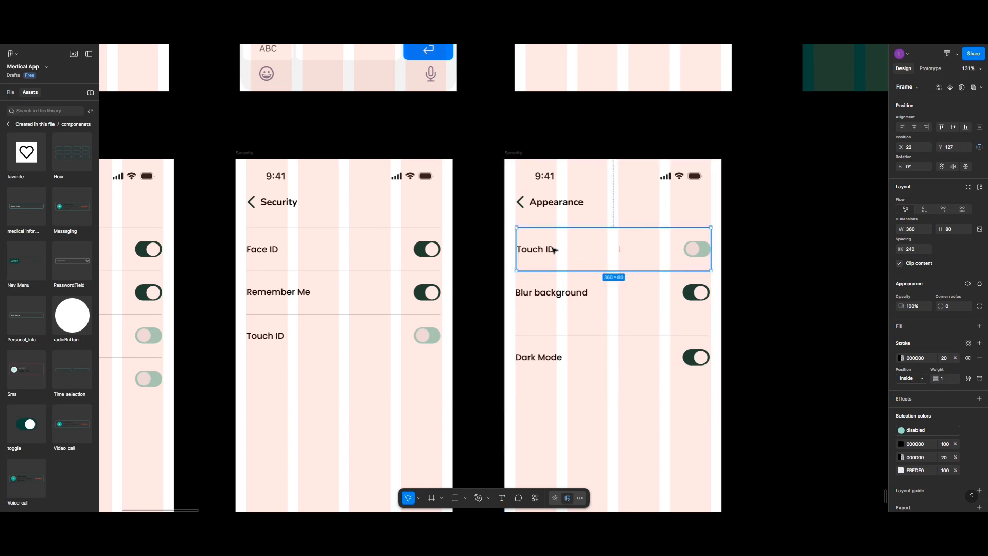
- Replace the "Touch ID" label with the copied "Dark Mode" text and move it to X 0 in its row
double_click(548, 251)
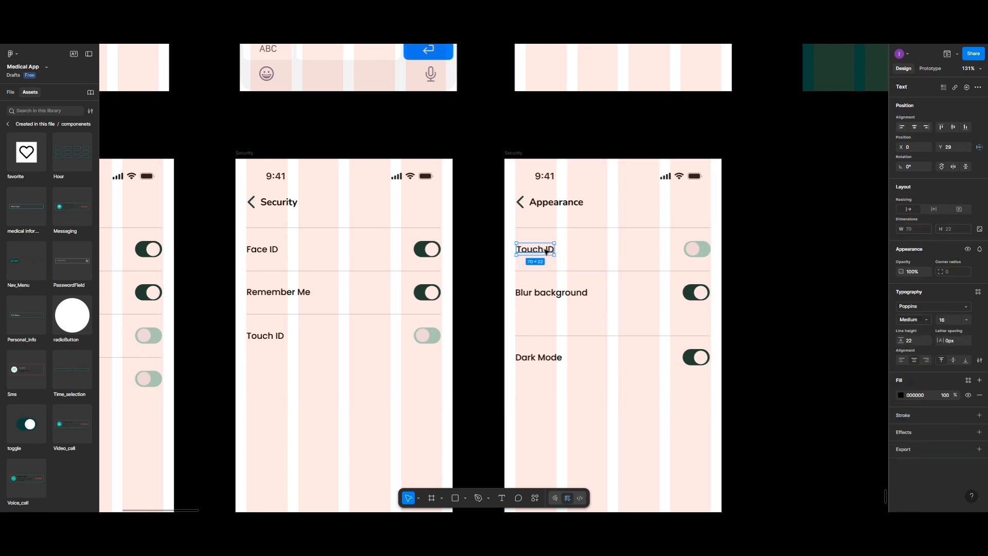
double_click(546, 356)
double_click(545, 357)
key(ctrl+c)
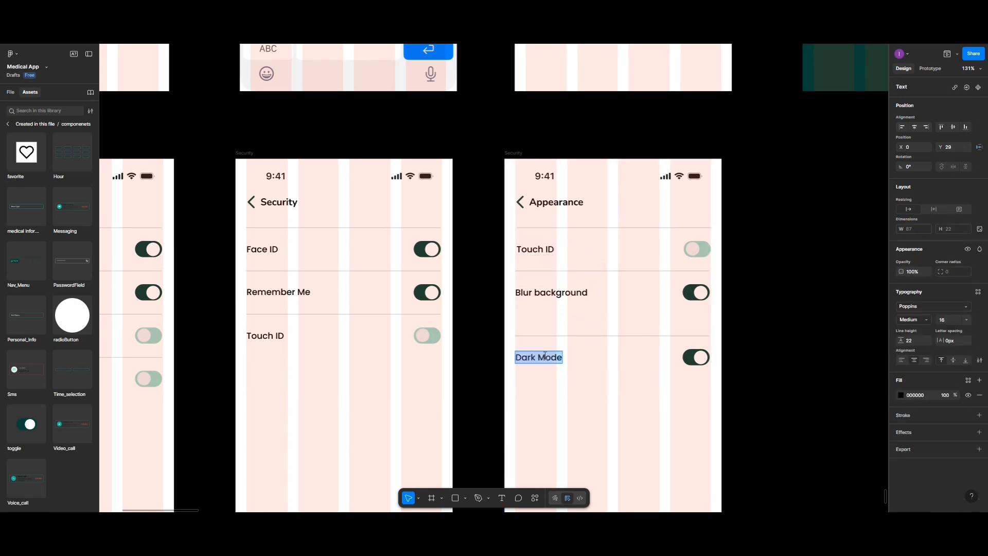
click(539, 249)
double_click(539, 249)
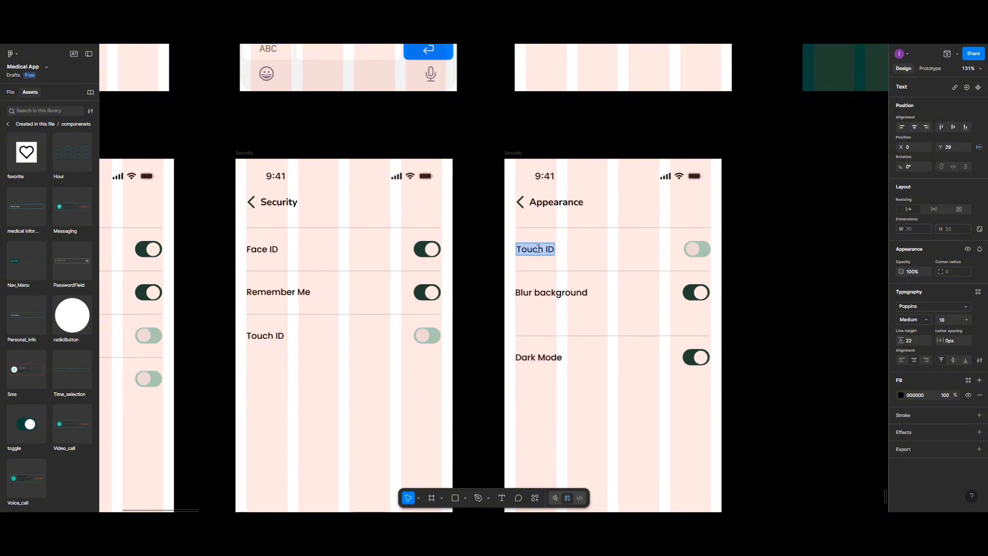
key(ctrl+v)
key(Escape)
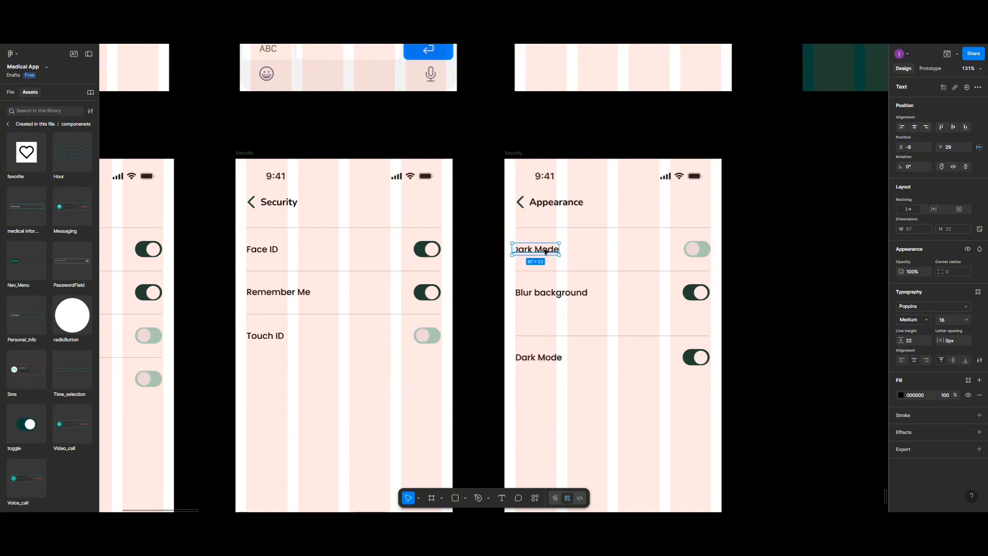
drag(545, 250, 551, 251)
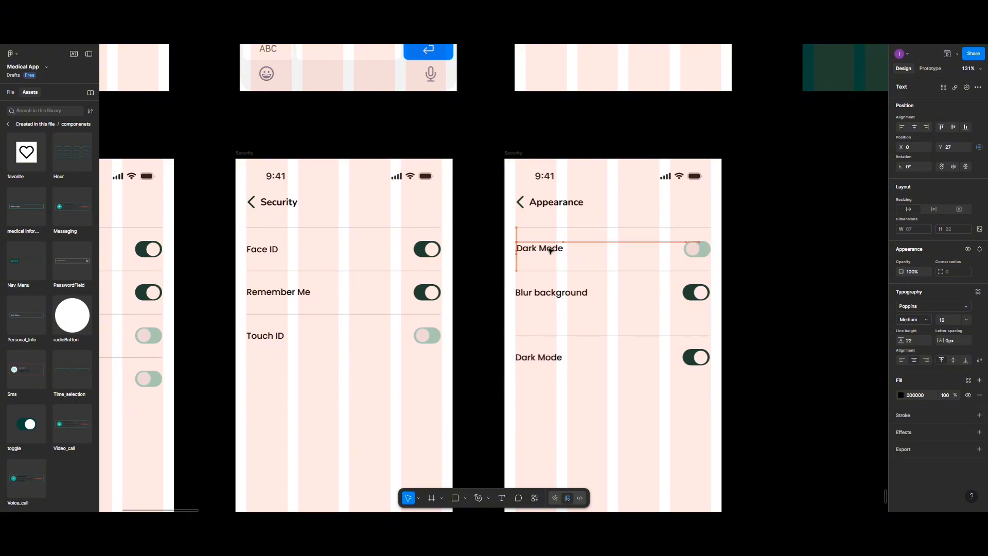
- Change the lowest row's label on the Appearance screen to "Full Screen Mode" and move it to X 0 in its row
click(549, 360)
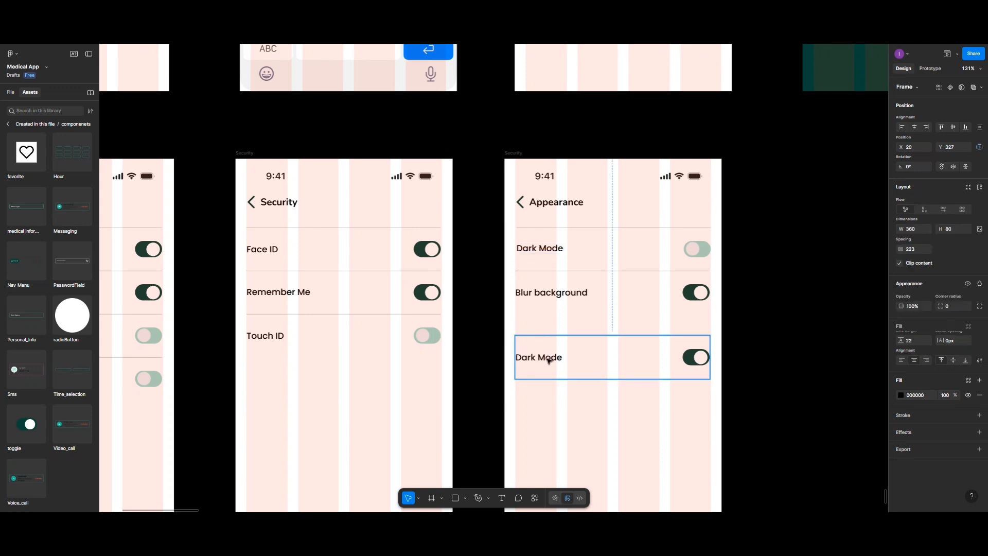
click(549, 361)
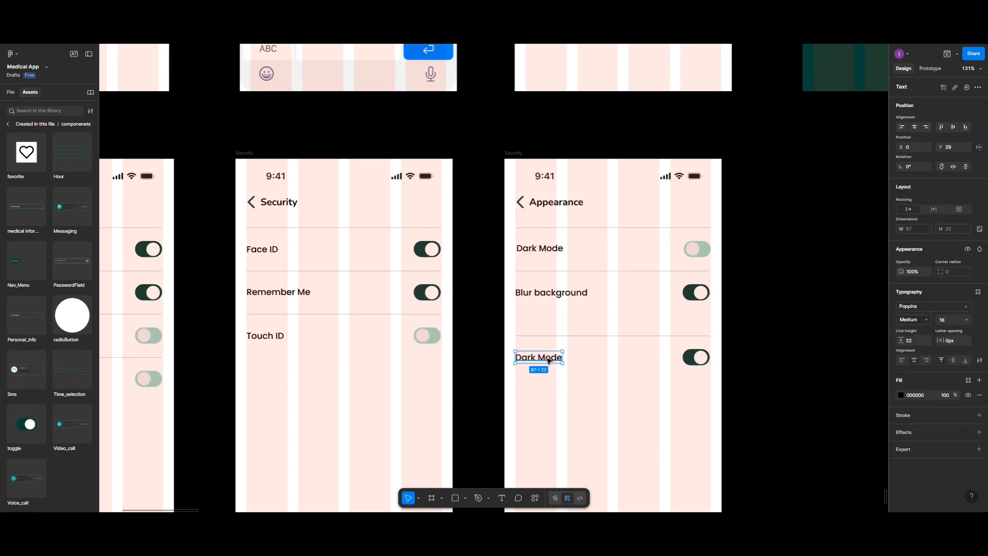
double_click(549, 360)
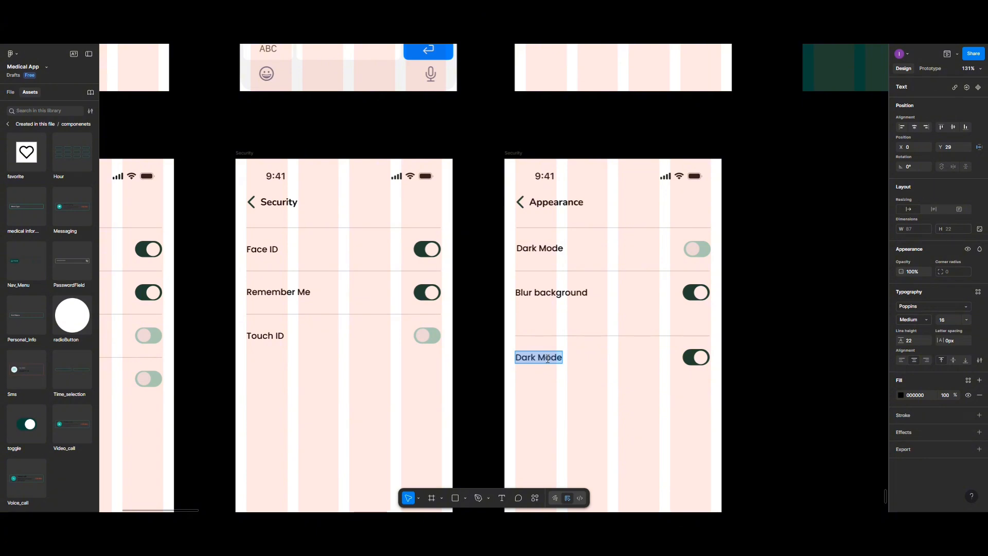
text(Fu)
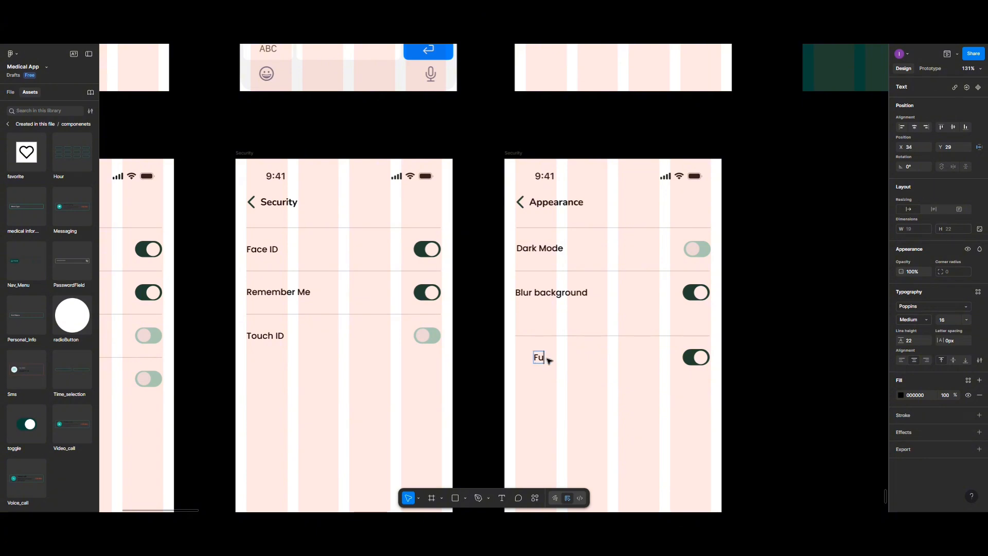
text(ll Screen Mode)
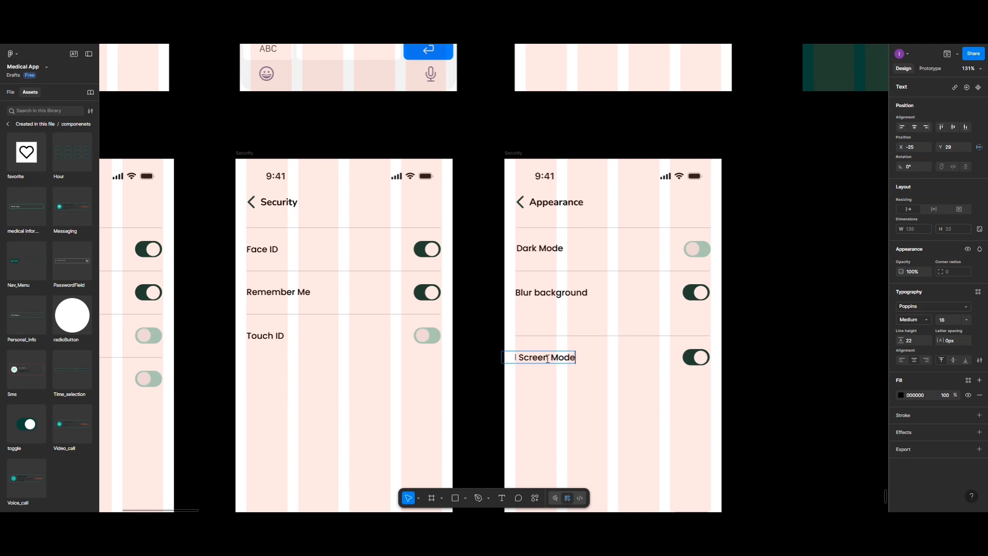
key(Escape)
drag(557, 360, 570, 359)
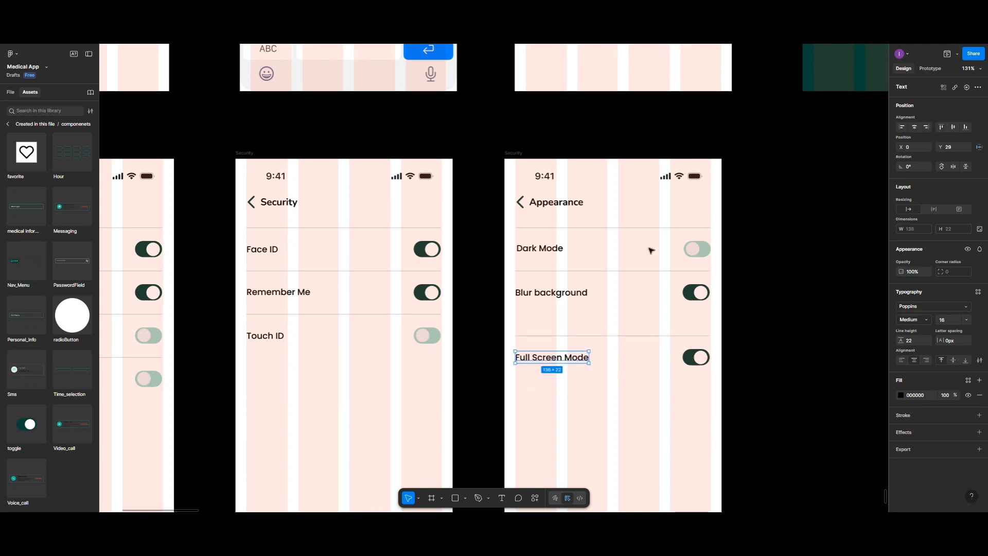
- Set the spacing between the Dark Mode, Blur background and Full Screen Mode rows to 0
click(565, 298)
click(565, 296)
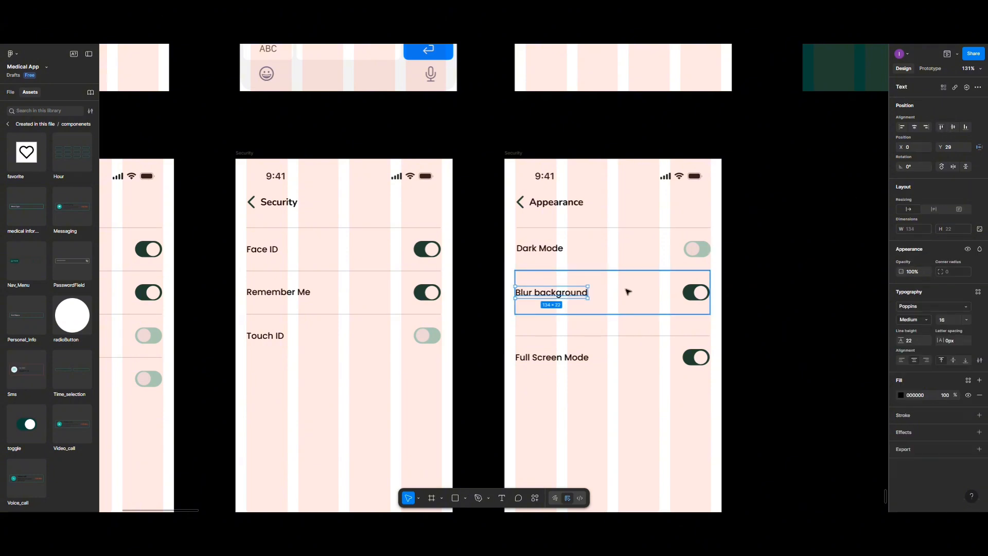
click(608, 256)
shift+click(618, 306)
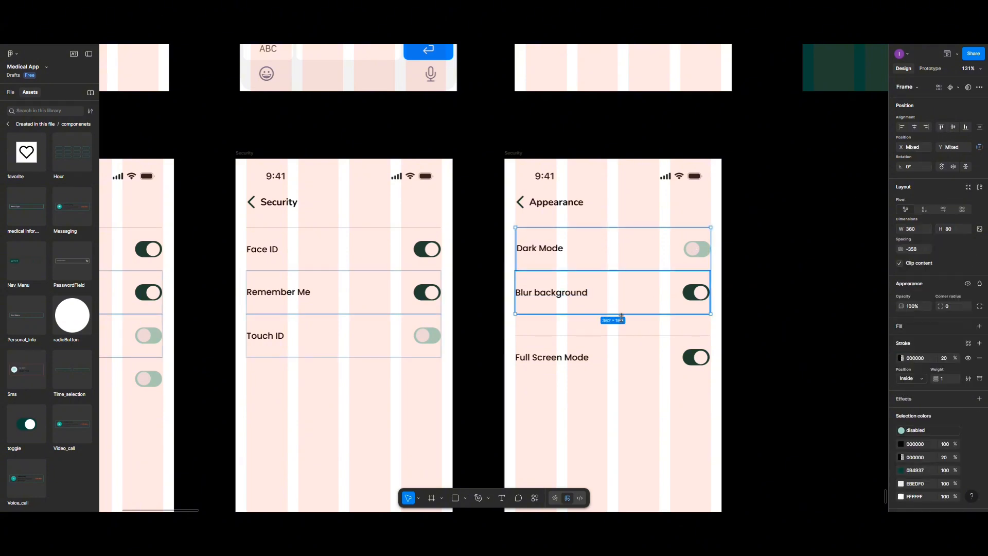
shift+click(633, 352)
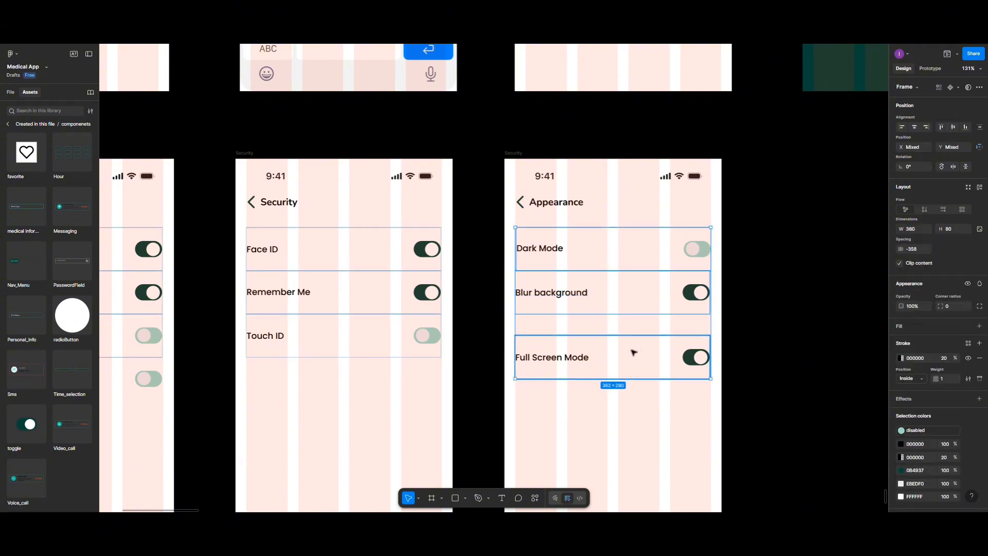
click(925, 250)
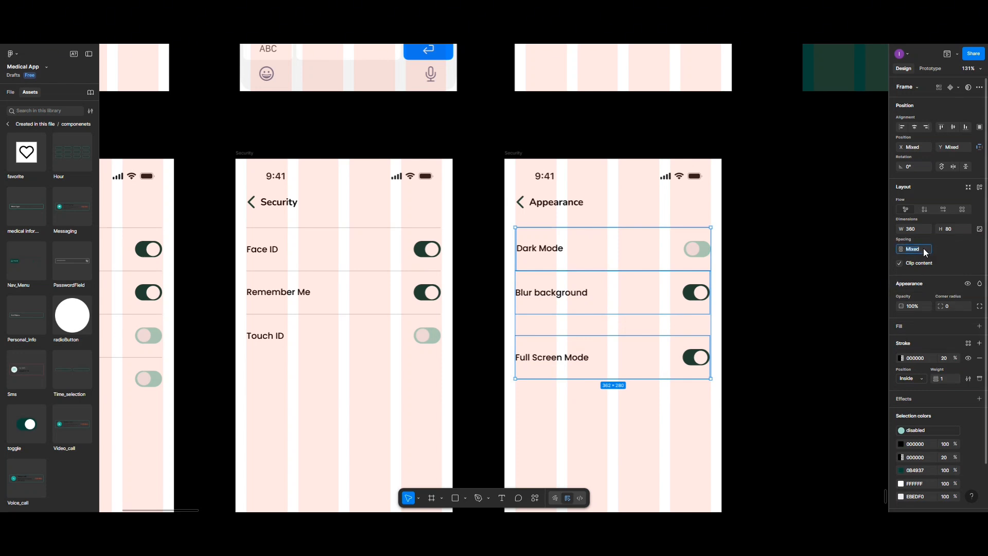
text(0)
key(Return)
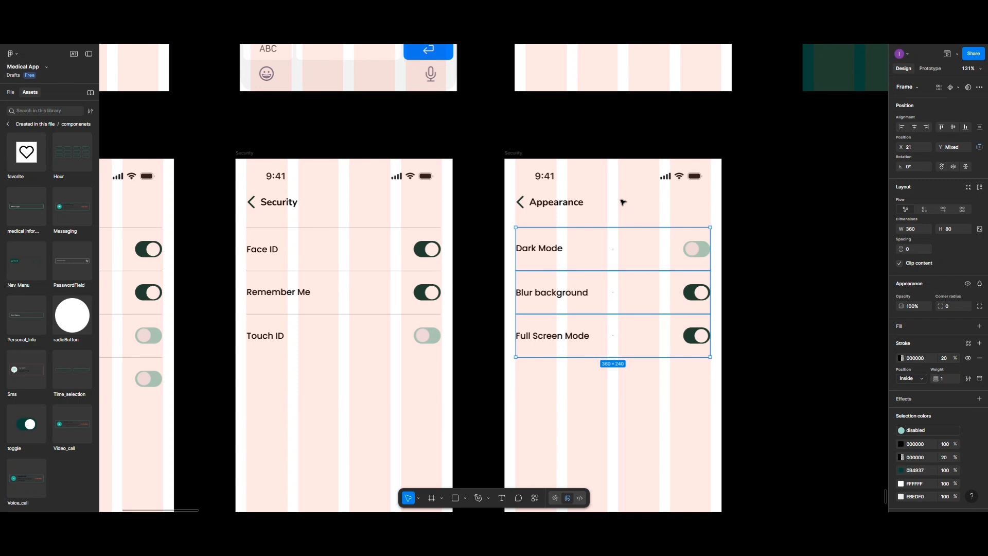
- Open a prototype preview of the Appearance screen
scroll(622, 202, down, 3)
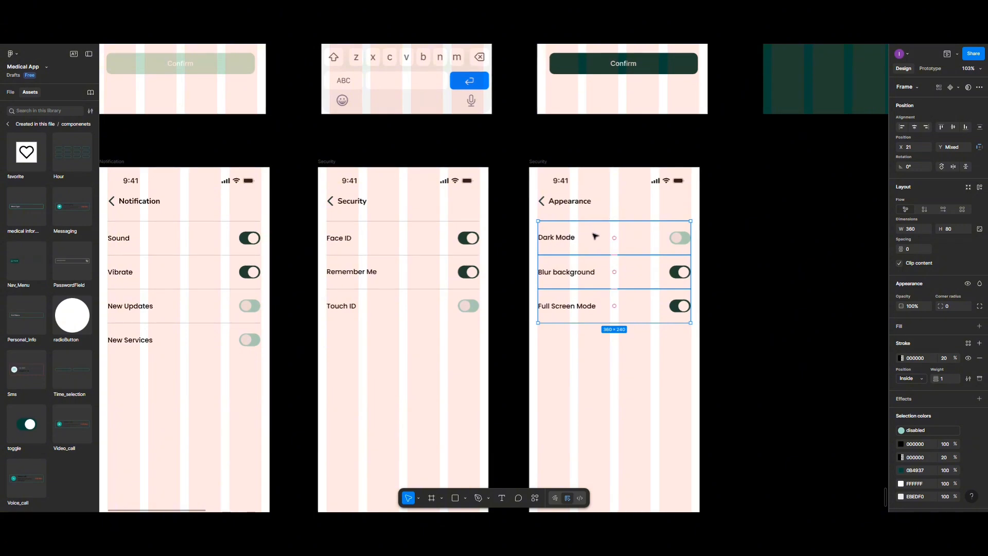
scroll(596, 236, up, 3)
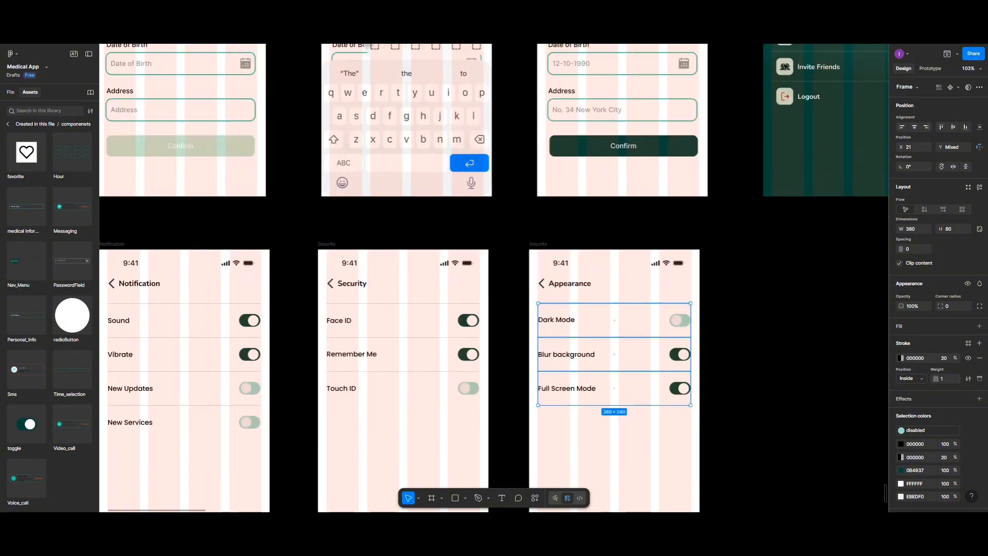
scroll(626, 242, down, 1)
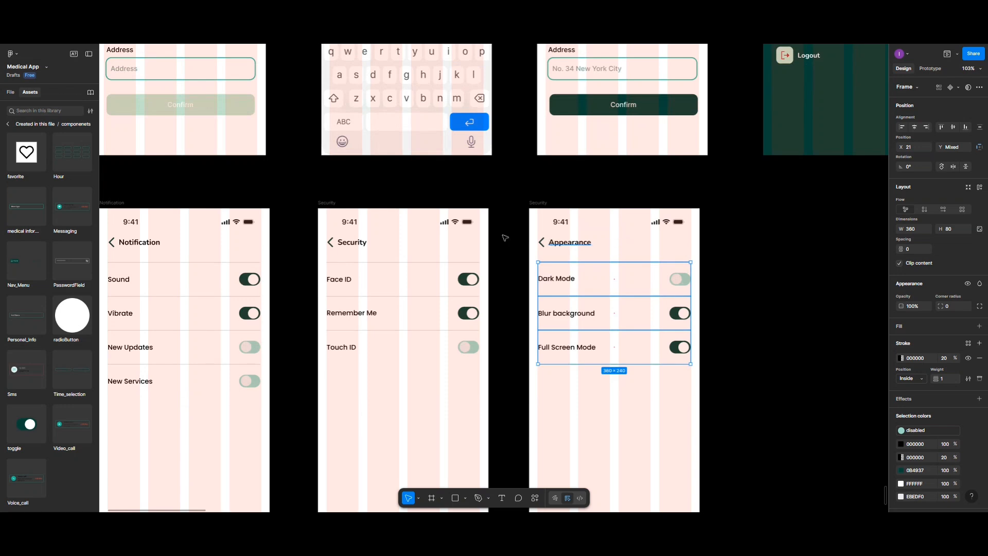
ctrl+scroll(384, 220, down, 2)
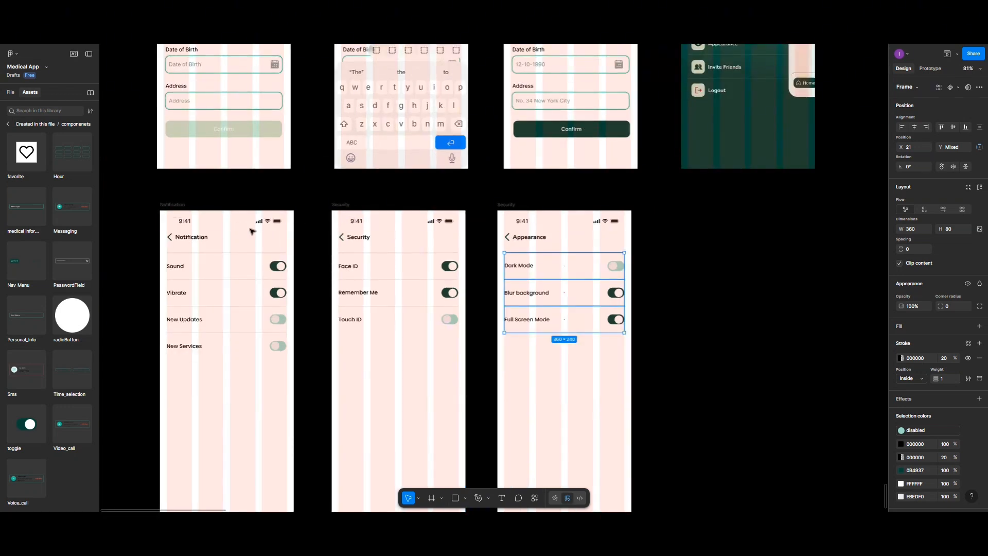
click(507, 204)
click(947, 53)
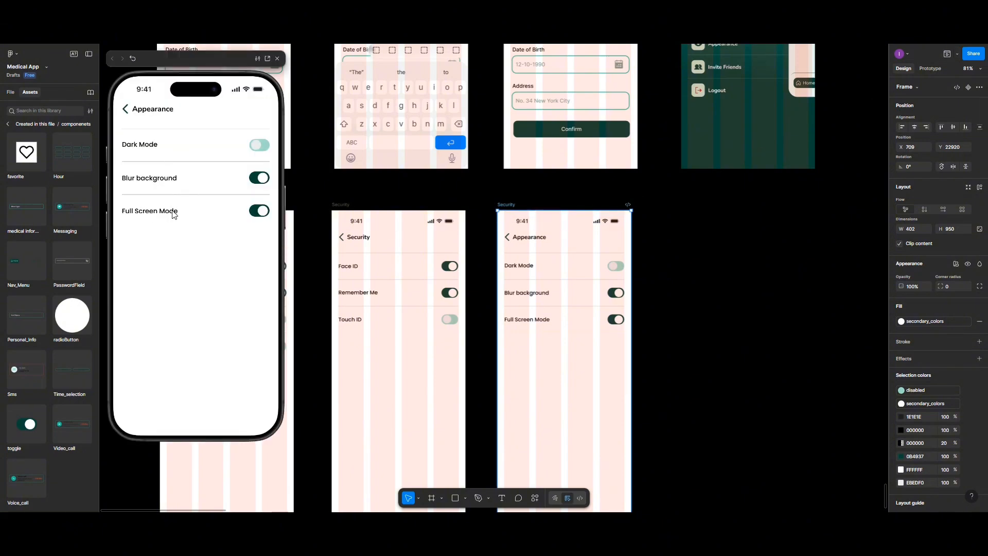
- Try the Blur background and Full Screen Mode toggles repeatedly in the preview and close it
click(256, 180)
click(257, 212)
click(257, 180)
click(257, 212)
click(260, 180)
click(260, 212)
click(277, 58)
scroll(661, 304, down, 1)
scroll(662, 303, down, 2)
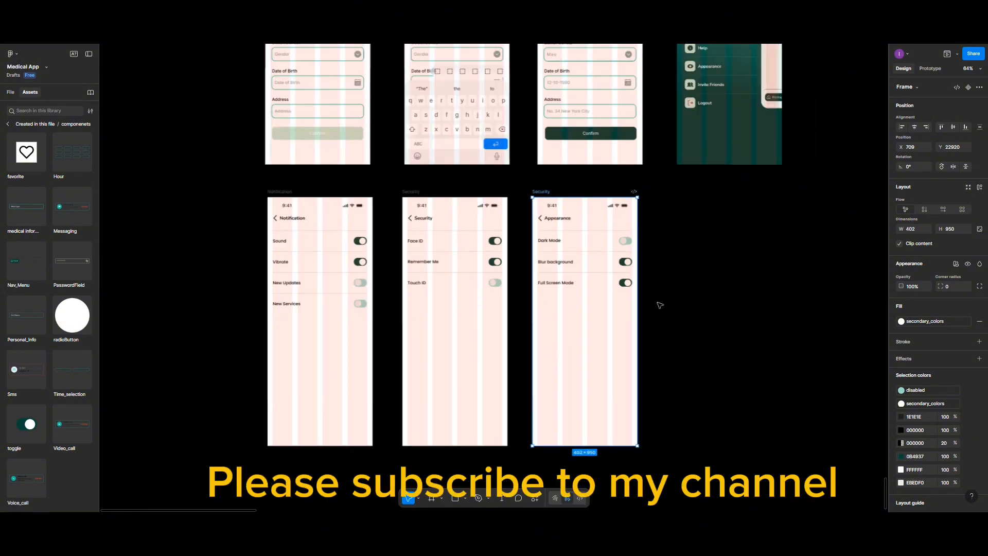
scroll(570, 324, down, 2)
scroll(531, 339, up, 3)
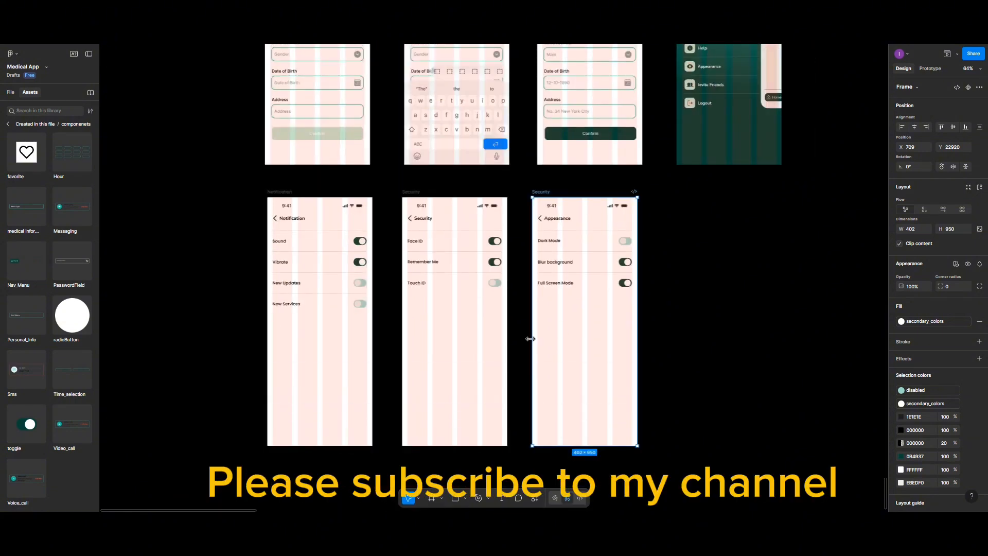